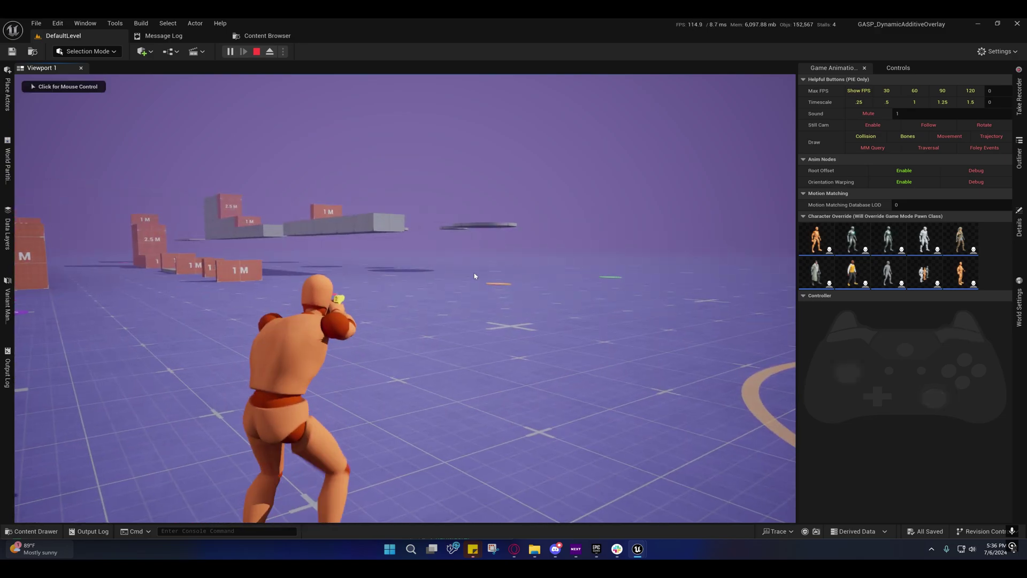
End the play-in-editor test of the mannequin running with the pistol-aiming overlay.
left_click(257, 52)
mouse_move(637, 549)
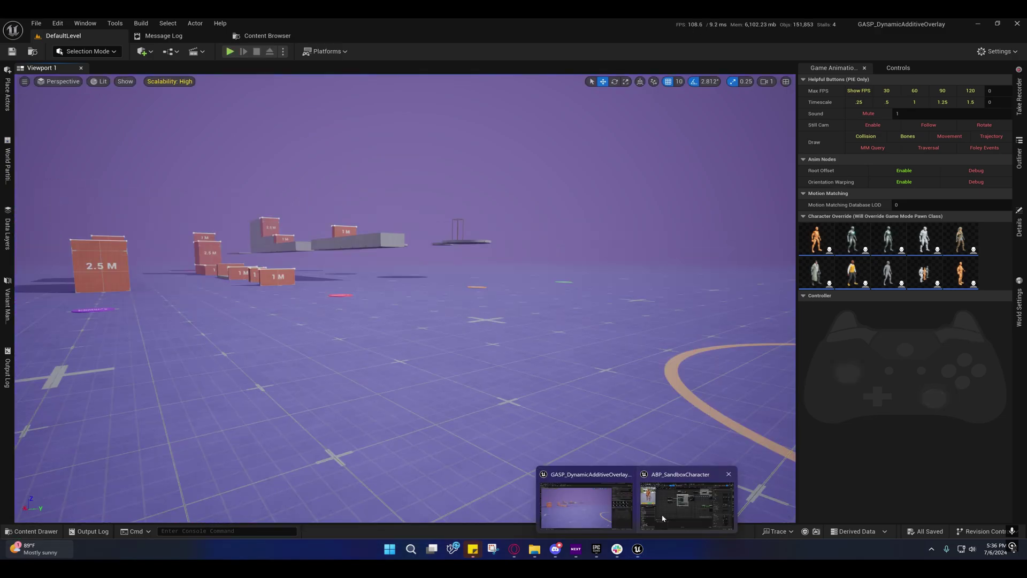
Switch to ABP_SandboxCharacter and pan its AimOffset graph to the WeaponFingerCorrection area.
left_click(662, 518)
right_click_drag(541, 385, 344, 346)
mouse_move(472, 284)
right_mouse_down()
mouse_move(394, 355)
mouse_move(593, 238)
right_mouse_up()
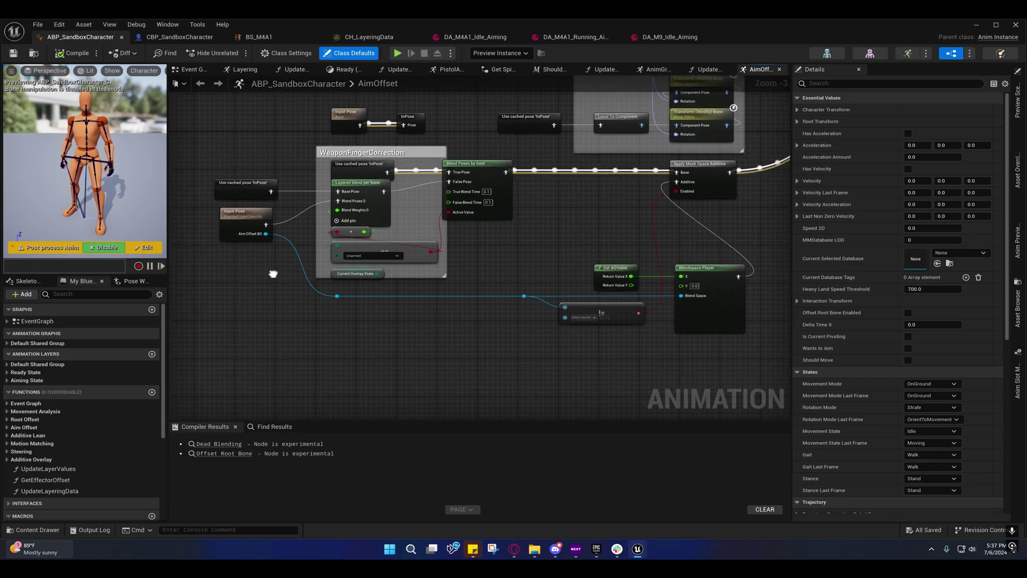
mouse_move(266, 301)
right_mouse_down()
mouse_move(279, 278)
mouse_move(264, 289)
right_mouse_up()
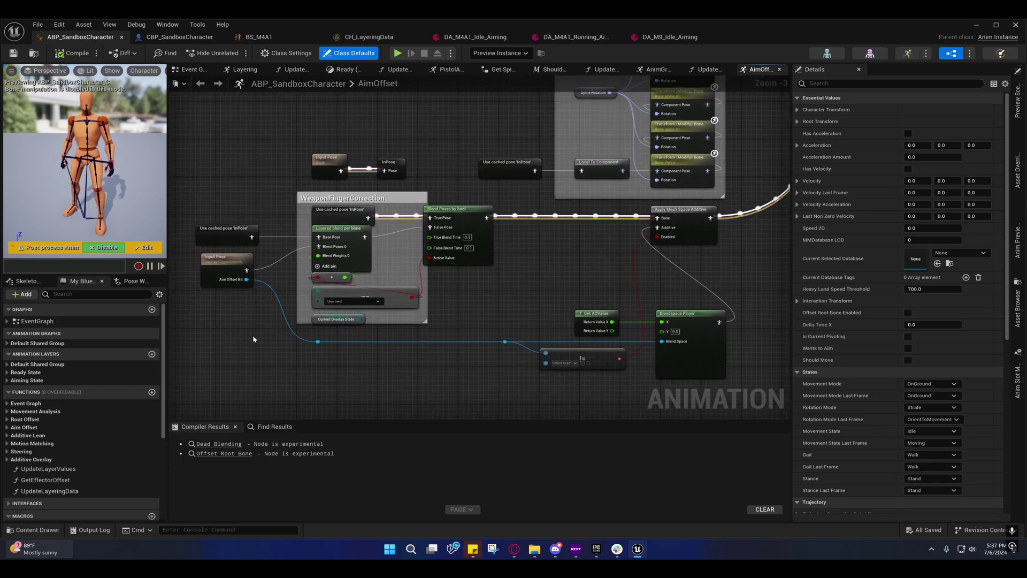
right_click_drag(260, 341, 300, 321)
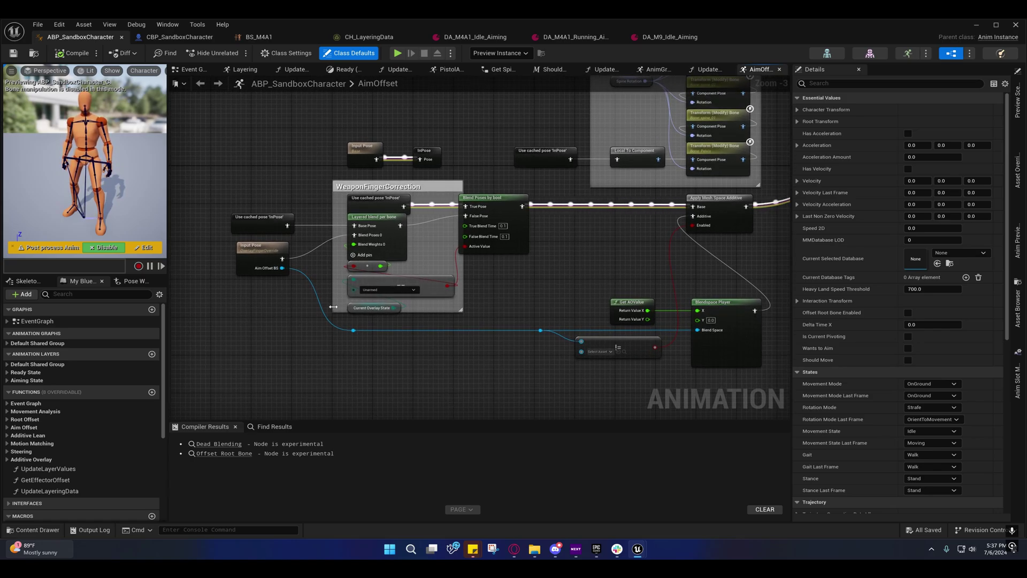
right_click_drag(331, 307, 270, 326)
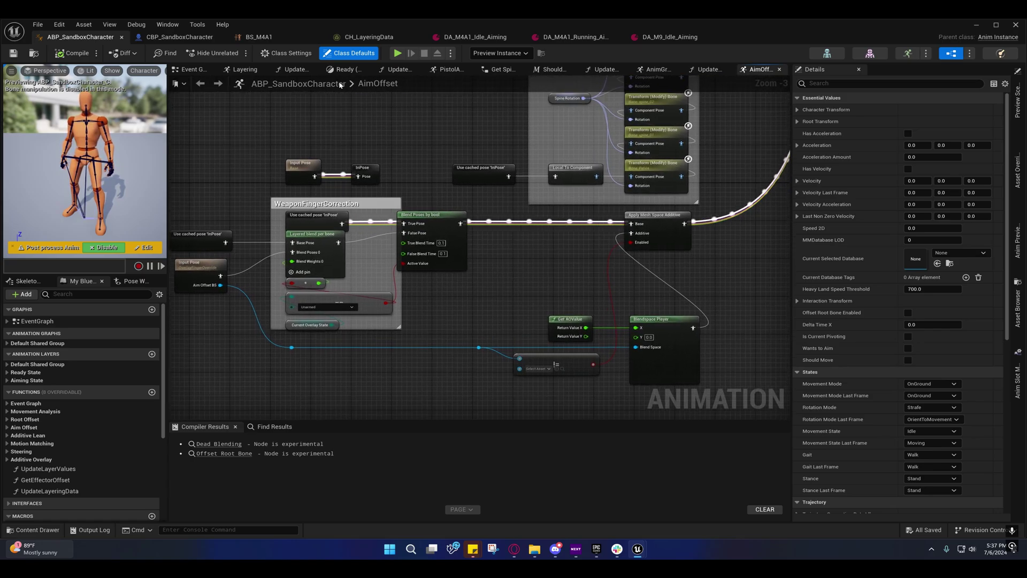
Go to the AnimGraph and zoom in on the AimOffset Logic section.
left_click(658, 69)
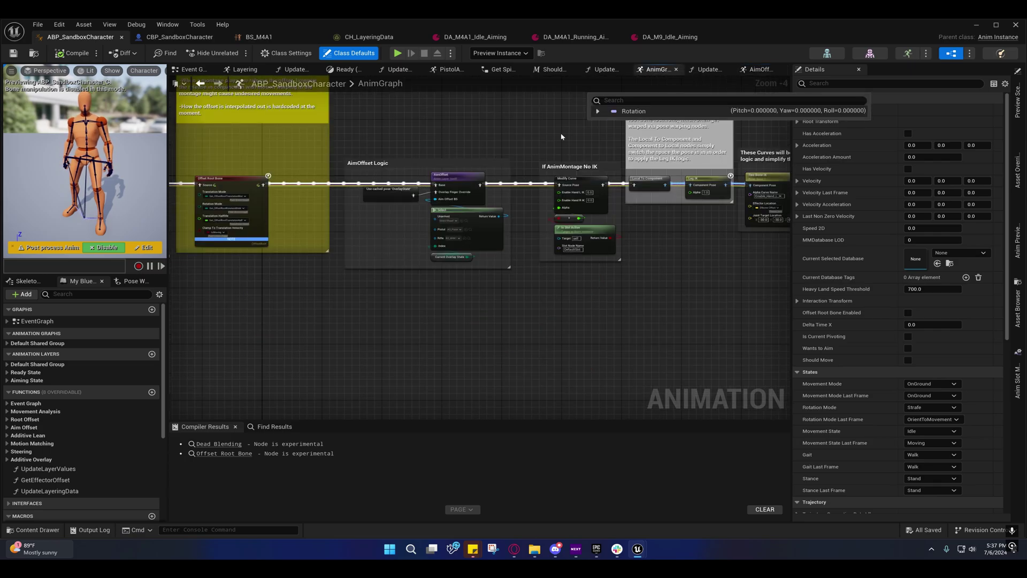
mouse_move(520, 142)
right_mouse_down()
mouse_move(80, 155)
mouse_move(436, 153)
mouse_move(516, 192)
mouse_move(382, 168)
right_mouse_up()
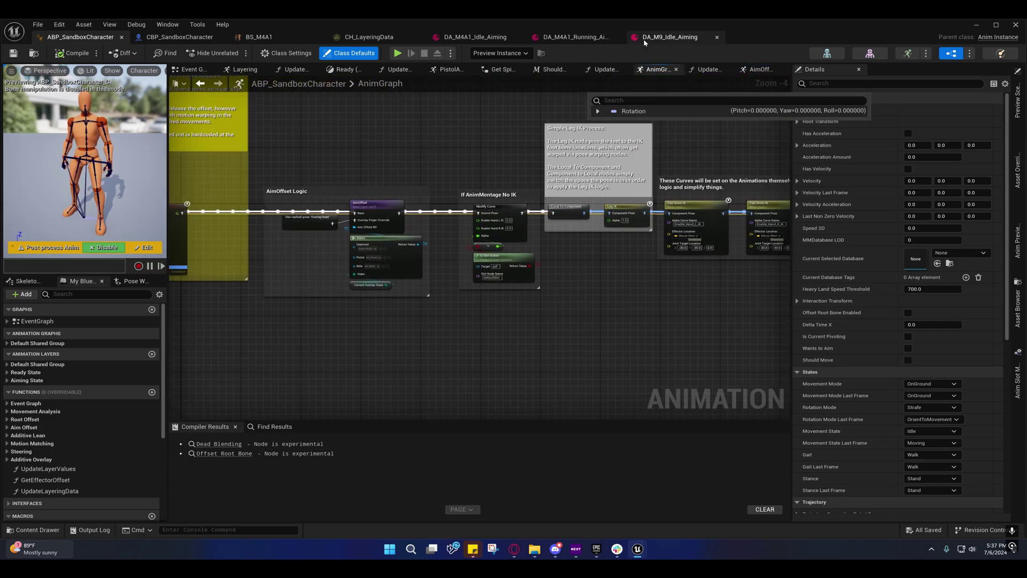
right_click_drag(471, 187, 460, 144)
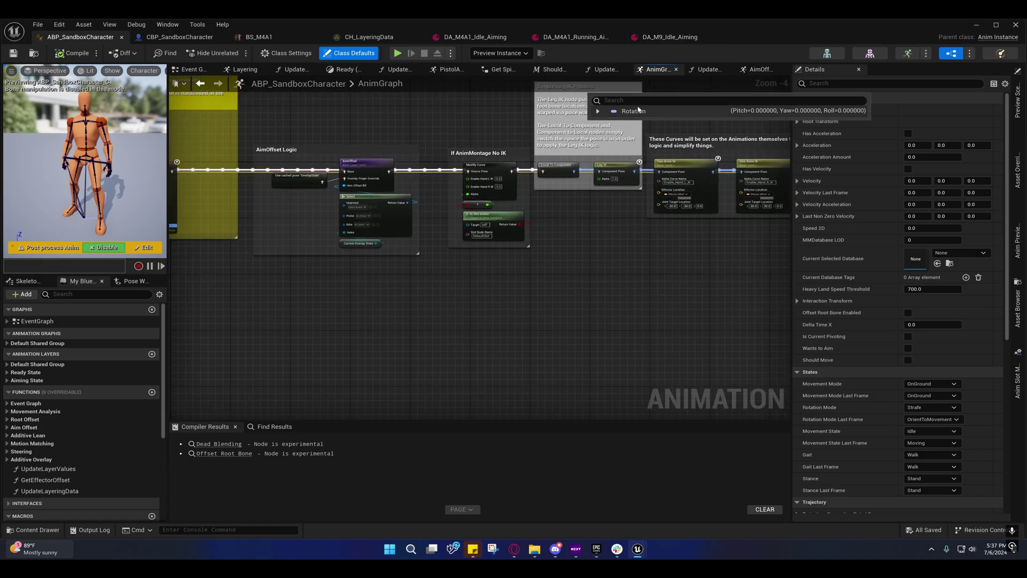
mouse_move(393, 148)
right_mouse_down()
mouse_move(453, 195)
mouse_move(539, 185)
right_mouse_up()
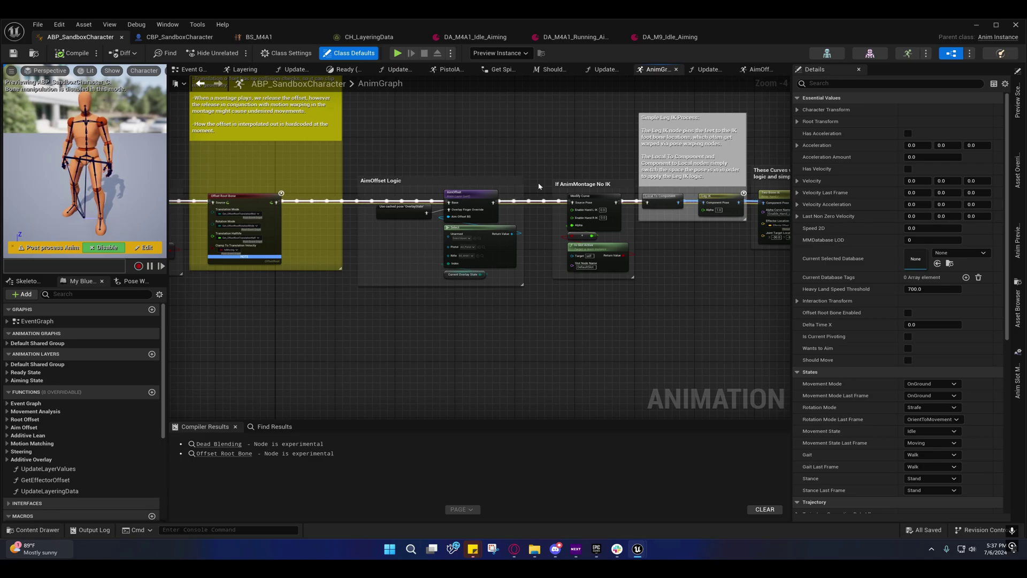
mouse_move(521, 157)
right_mouse_down()
mouse_move(440, 147)
mouse_move(469, 169)
right_mouse_up()
scroll(434, 186, "up", 1)
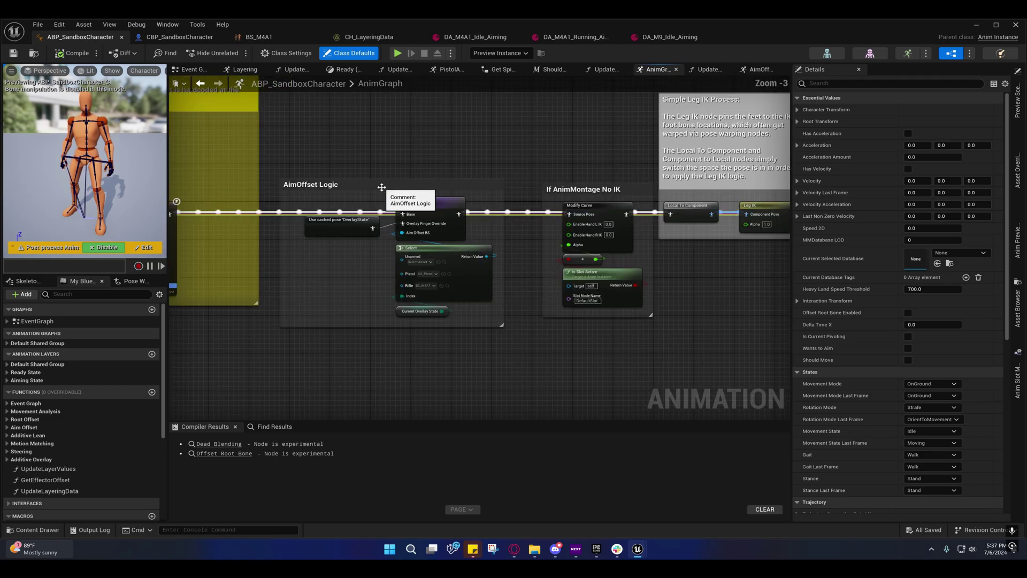
scroll(434, 187, "up", 1)
mouse_move(398, 170)
right_mouse_down()
mouse_move(384, 147)
mouse_move(355, 144)
right_mouse_up()
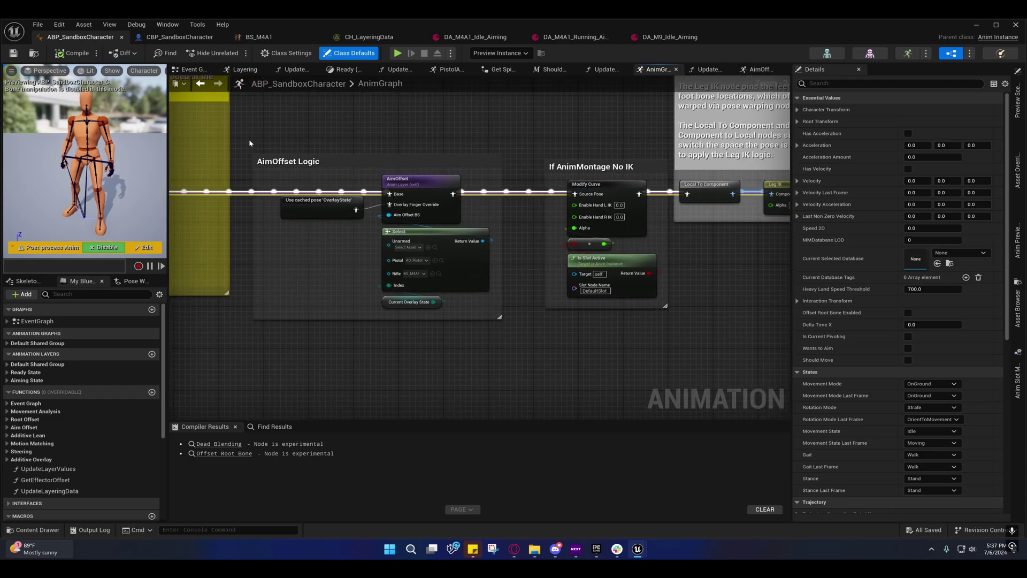
Select the AimOffset Logic Select node and review its Pistol overlay asset choices.
mouse_move(249, 143)
left_mouse_down()
mouse_move(504, 325)
mouse_move(492, 323)
left_mouse_up()
left_click(420, 344)
right_click_drag(419, 343, 397, 275)
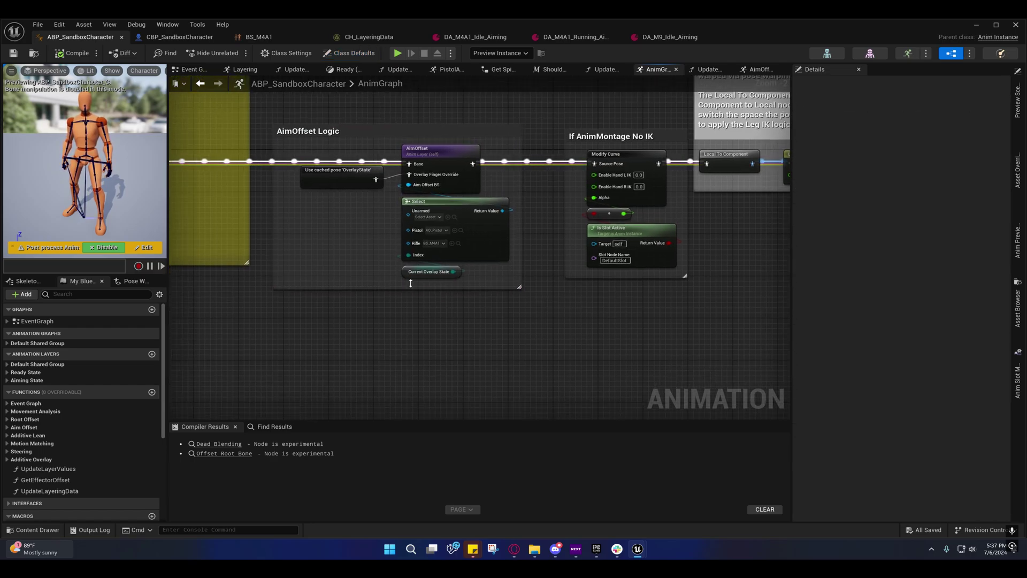
mouse_move(387, 282)
left_mouse_down()
mouse_move(495, 225)
mouse_move(517, 253)
left_mouse_up()
left_click_drag(504, 203, 505, 230)
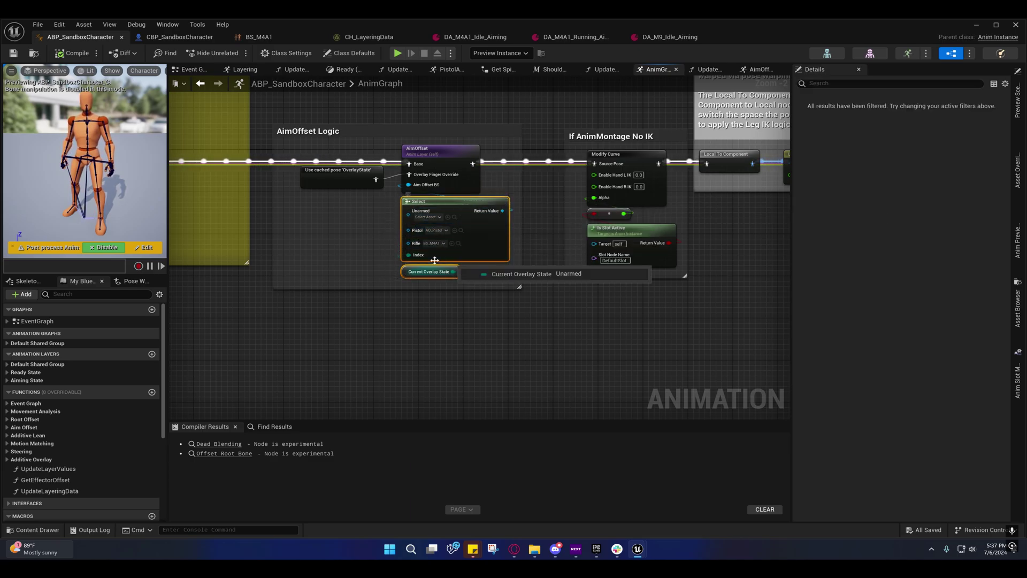
left_click(444, 230)
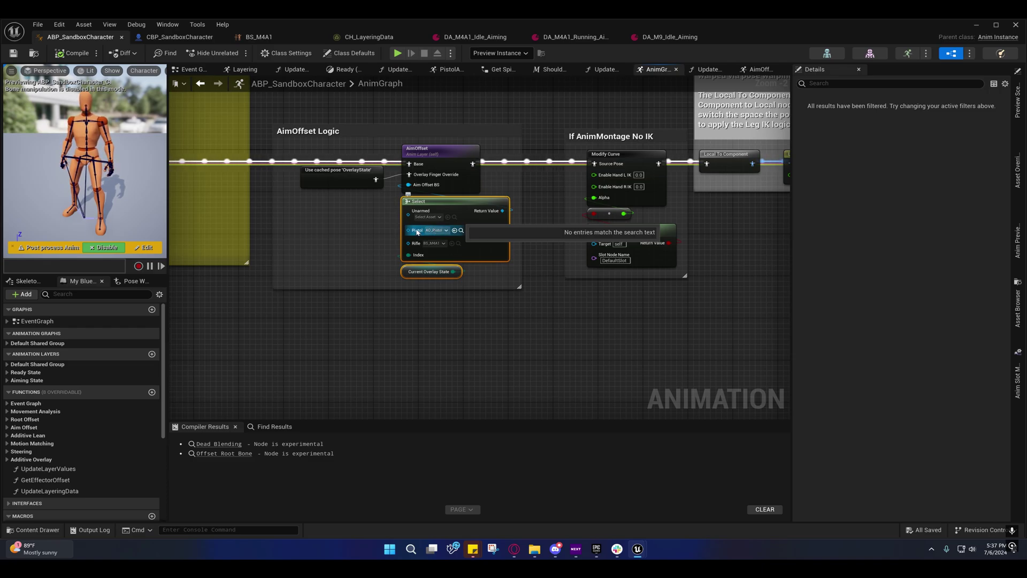
key("Escape")
Check DA_M4A1_Idle_Aiming's weights, then compare the Pistol and Rifle overlay asset choices.
left_click(469, 37)
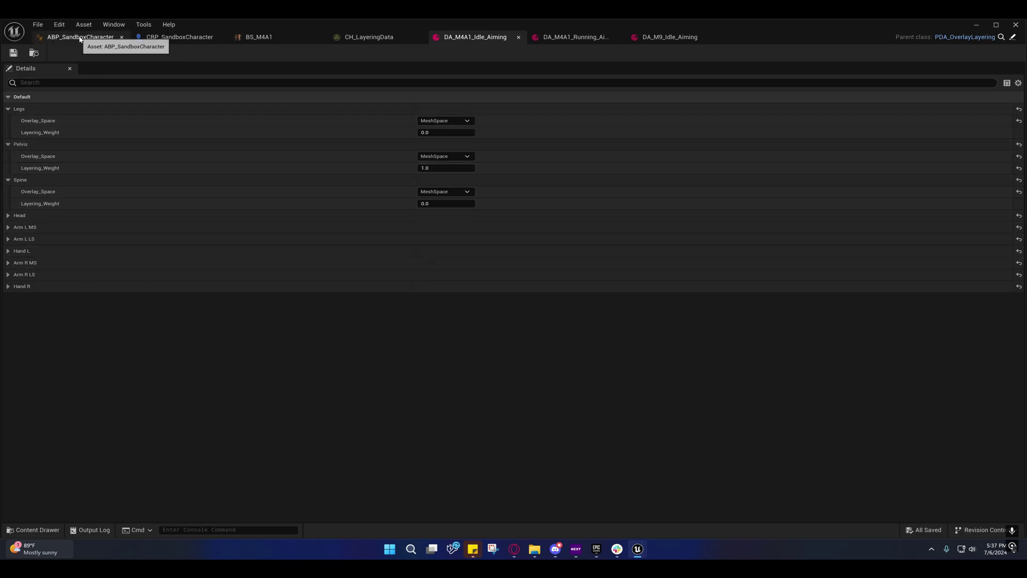
left_click(80, 37)
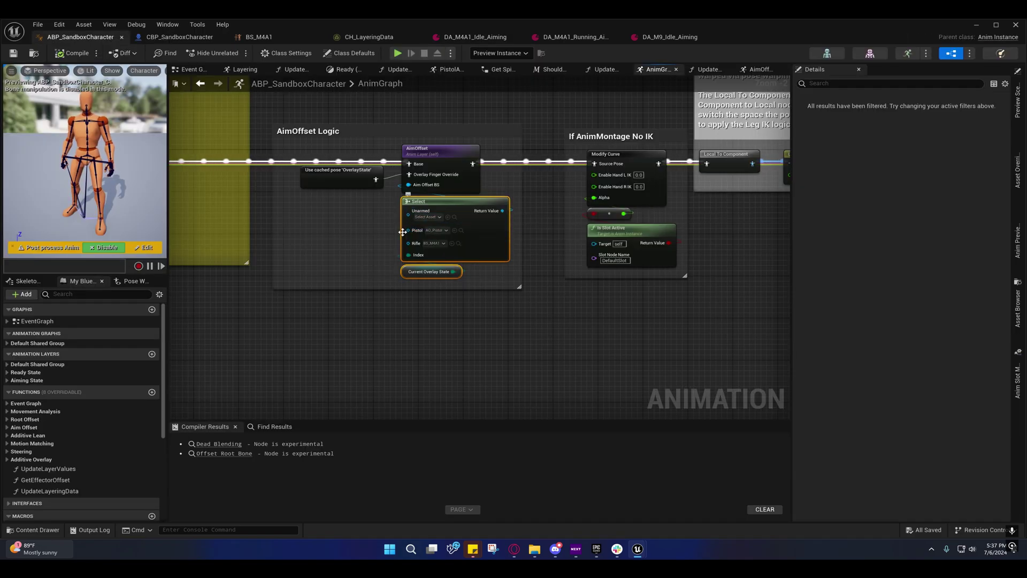
left_click(423, 231)
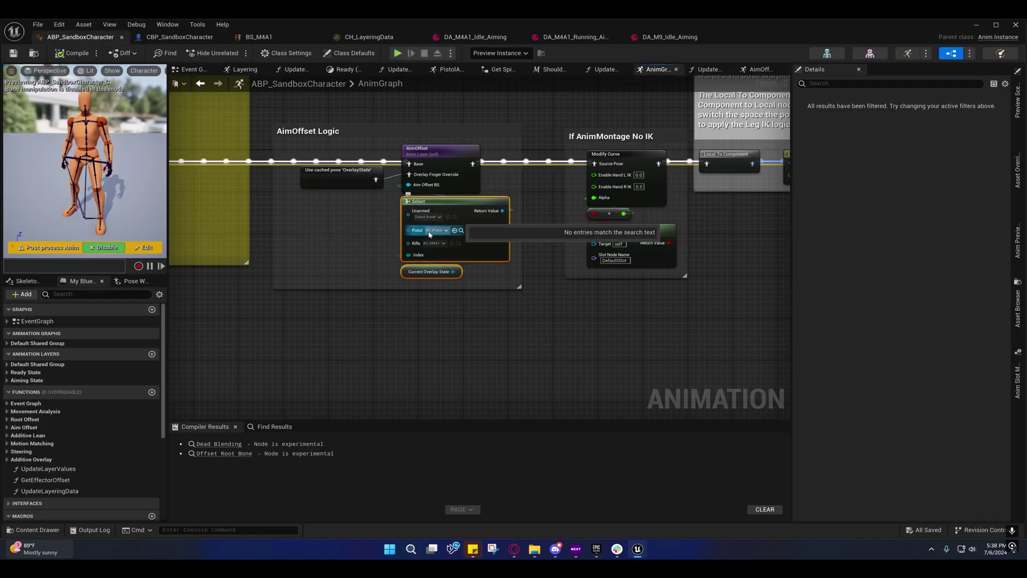
left_click(431, 242)
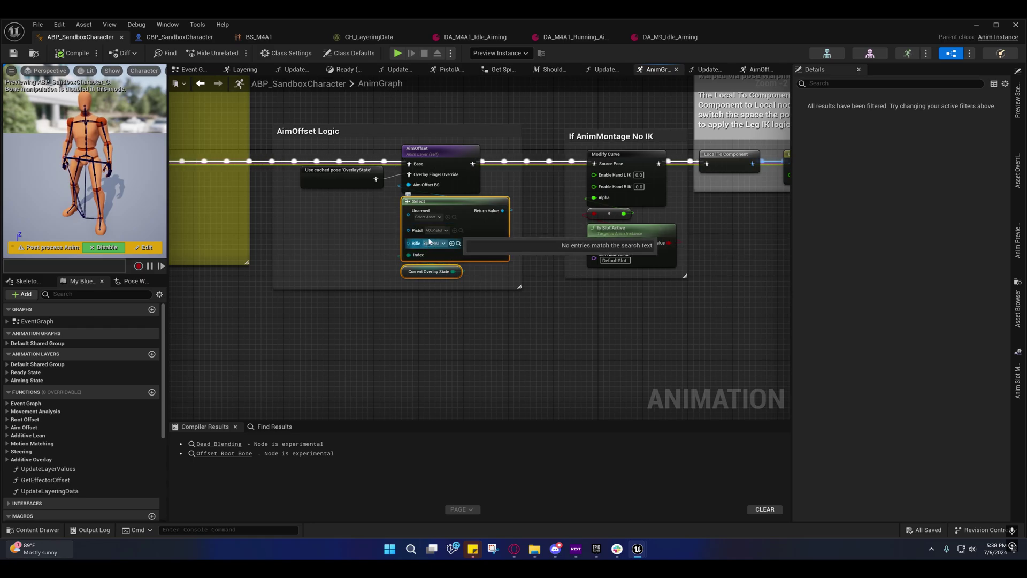
right_click_drag(431, 242, 364, 234)
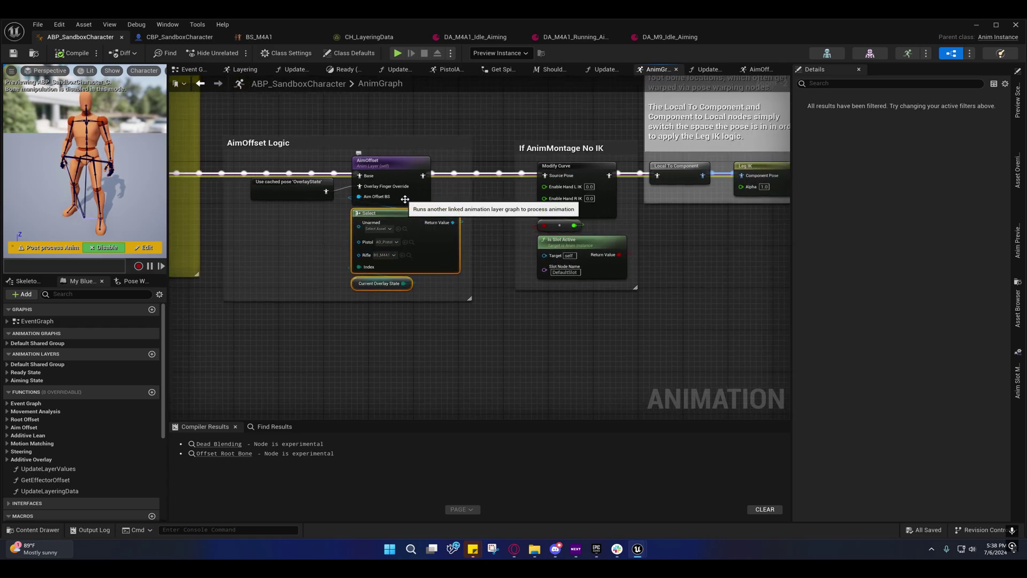
left_click(386, 242)
Open the AimOffset layer graph and widen the WeaponFingerCorrection comment box.
double_click(396, 184)
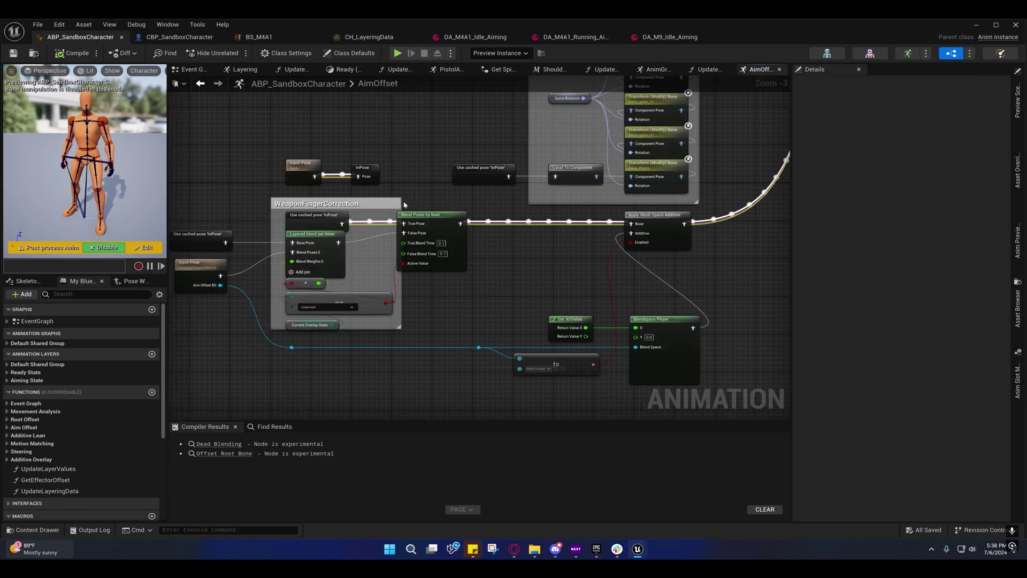
mouse_move(511, 304)
right_mouse_down()
mouse_move(621, 271)
mouse_move(428, 252)
mouse_move(431, 291)
mouse_move(486, 259)
right_mouse_up()
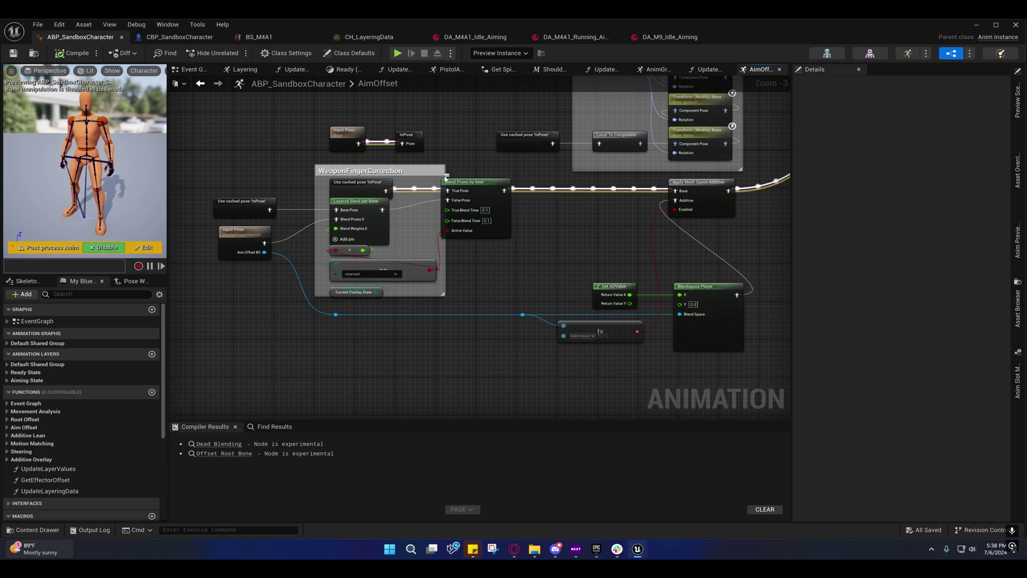
left_click_drag(453, 170, 527, 170)
right_click_drag(469, 298, 419, 276)
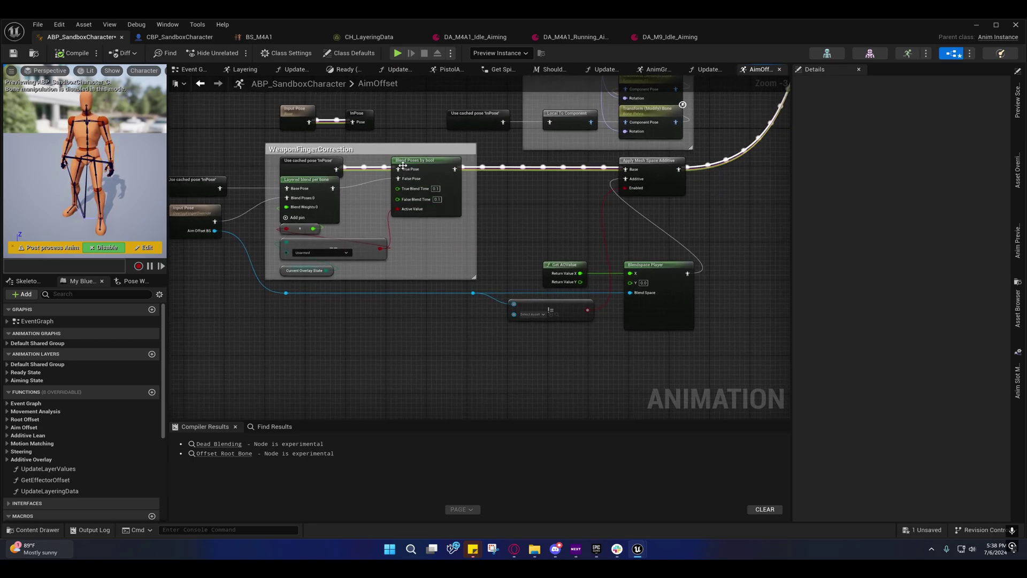
Colour the WeaponFingerCorrection and Left/Right AimOffset comments dark grey.
left_click(407, 149)
left_click(936, 133)
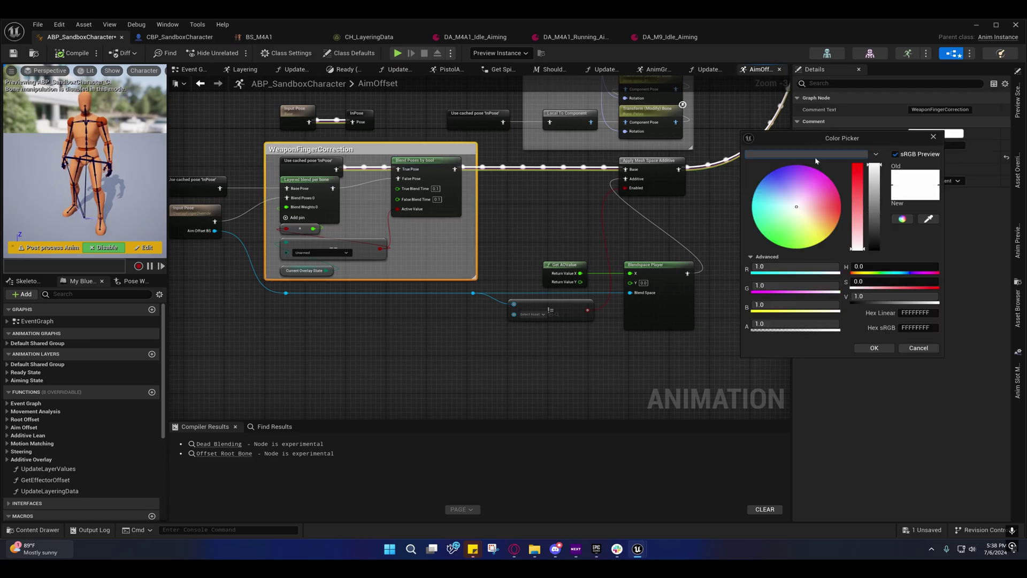
left_click_drag(873, 171, 869, 244)
left_click(887, 348)
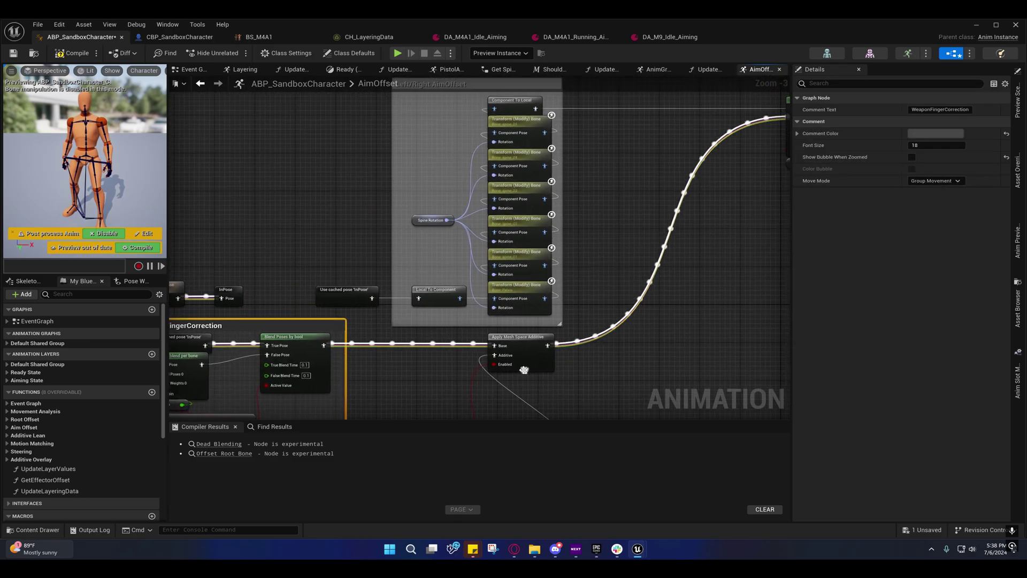
right_click_drag(567, 97, 437, 181)
left_click(437, 181)
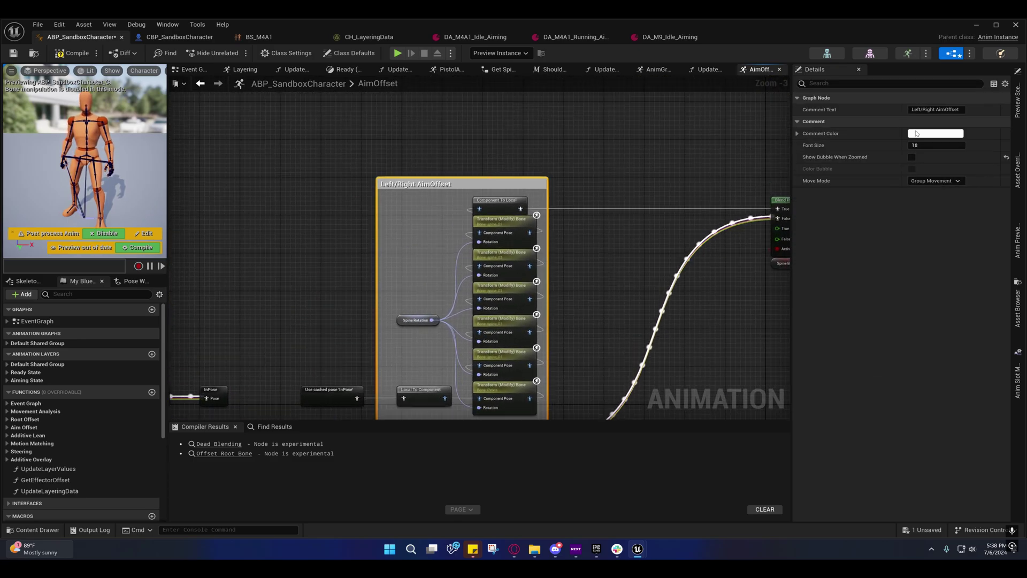
left_click(936, 133)
left_click(783, 162)
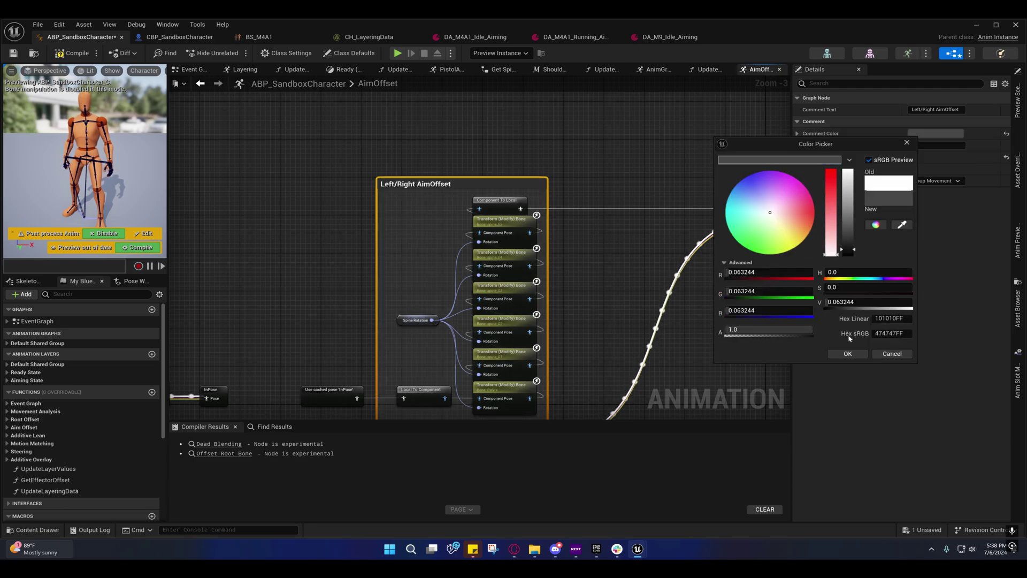
left_click(847, 355)
mouse_move(669, 330)
right_mouse_down()
mouse_move(452, 176)
mouse_move(610, 69)
right_mouse_up()
right_click_drag(546, 233, 449, 223)
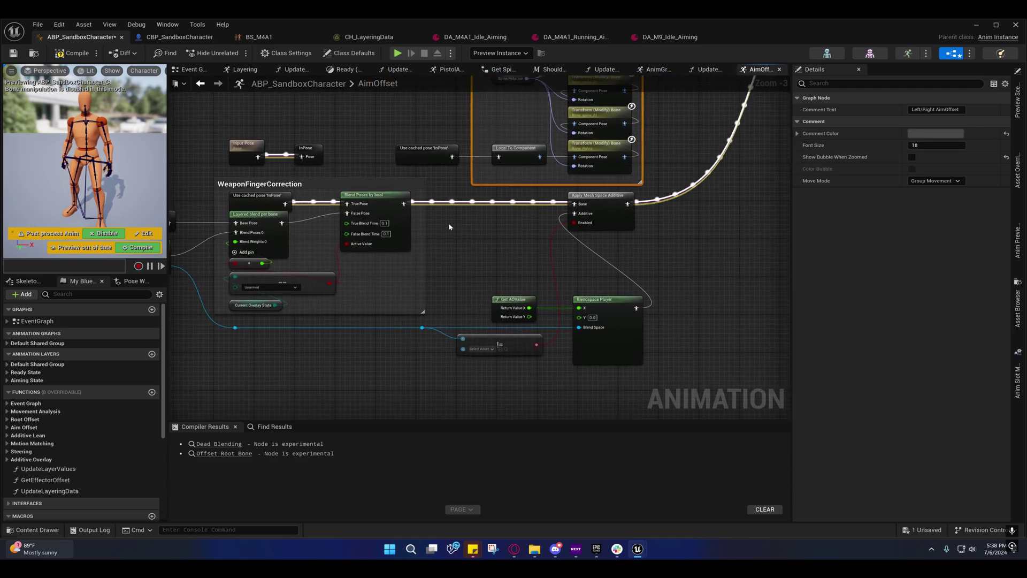
Inspect the != node and Apply Mesh Space Additive's boolean alpha and 0.2 s blends.
right_click_drag(534, 226, 414, 231)
mouse_move(421, 277)
right_mouse_down()
mouse_move(561, 278)
mouse_move(427, 227)
mouse_move(420, 213)
mouse_move(451, 201)
mouse_move(320, 112)
right_mouse_up()
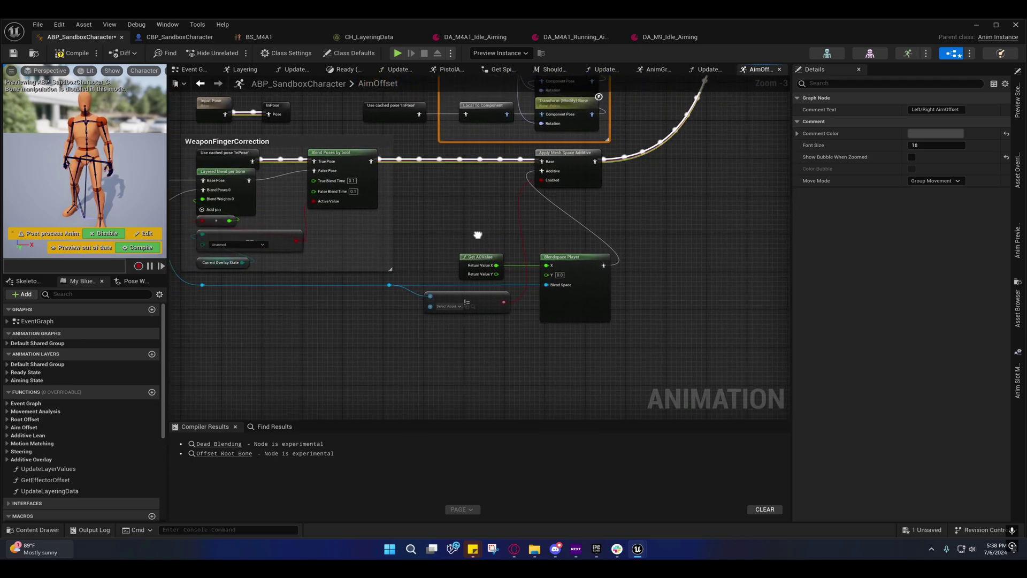
mouse_move(412, 158)
right_mouse_down()
mouse_move(543, 246)
mouse_move(381, 210)
mouse_move(444, 224)
mouse_move(511, 214)
mouse_move(377, 209)
mouse_move(568, 160)
right_mouse_up()
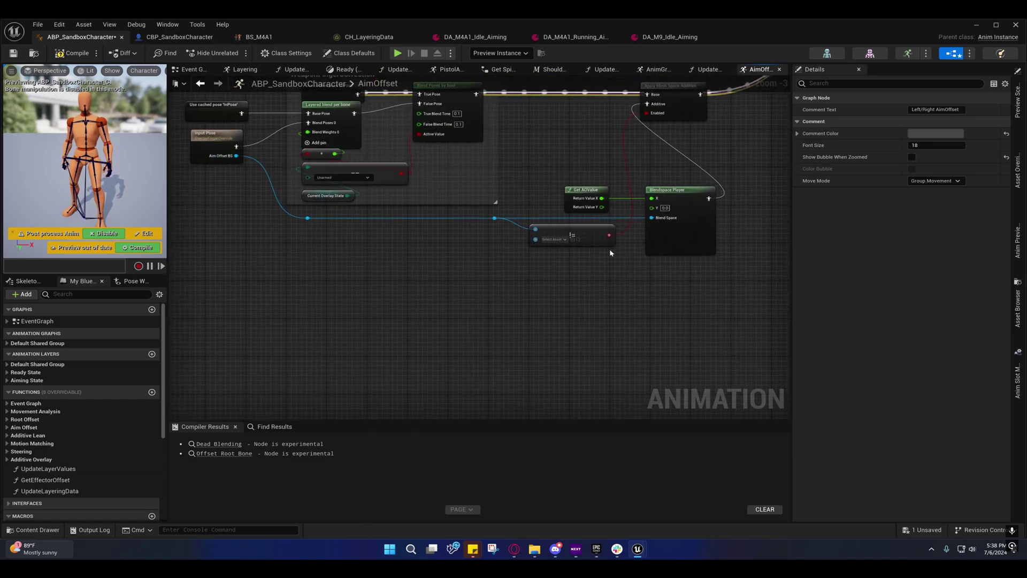
left_click(544, 239)
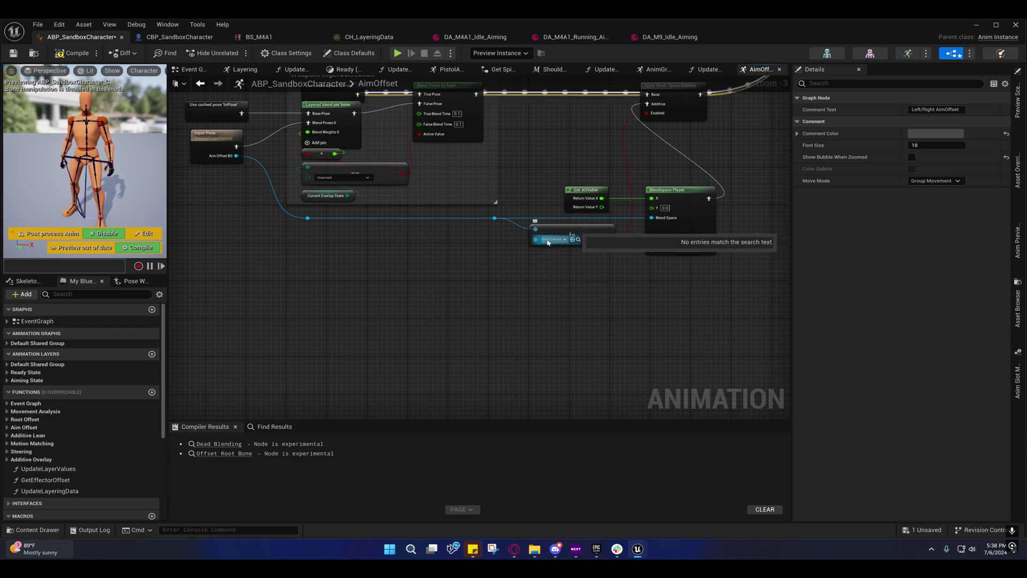
right_click_drag(669, 93, 535, 221)
left_click(535, 221)
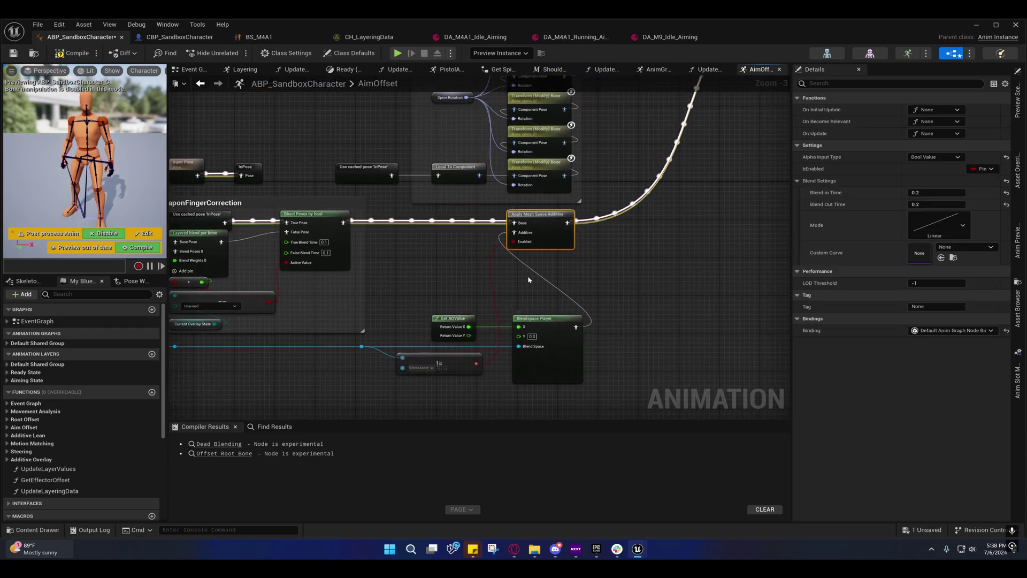
mouse_move(511, 271)
right_mouse_down()
mouse_move(607, 253)
mouse_move(508, 296)
right_mouse_up()
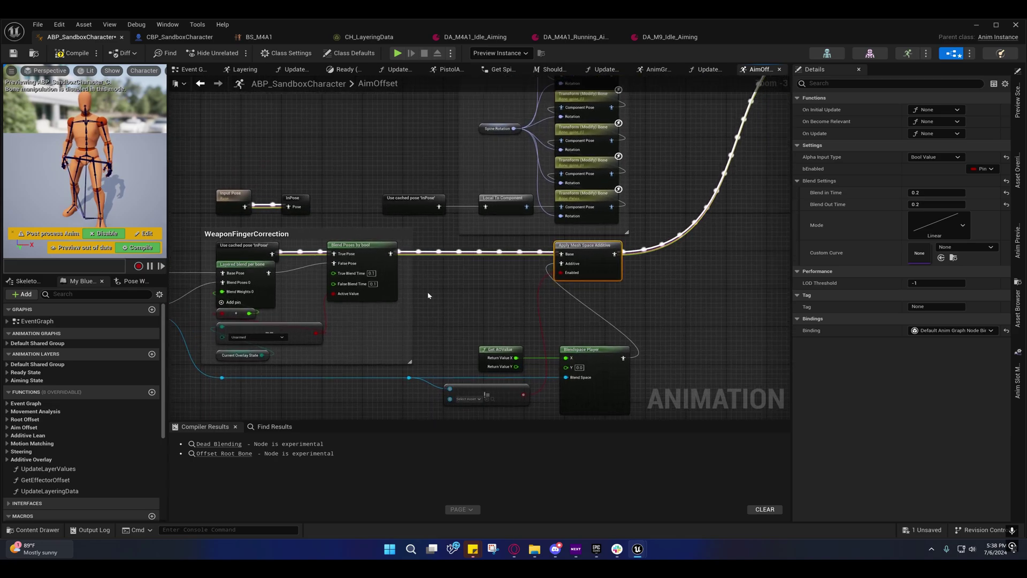
right_click_drag(311, 293, 457, 241)
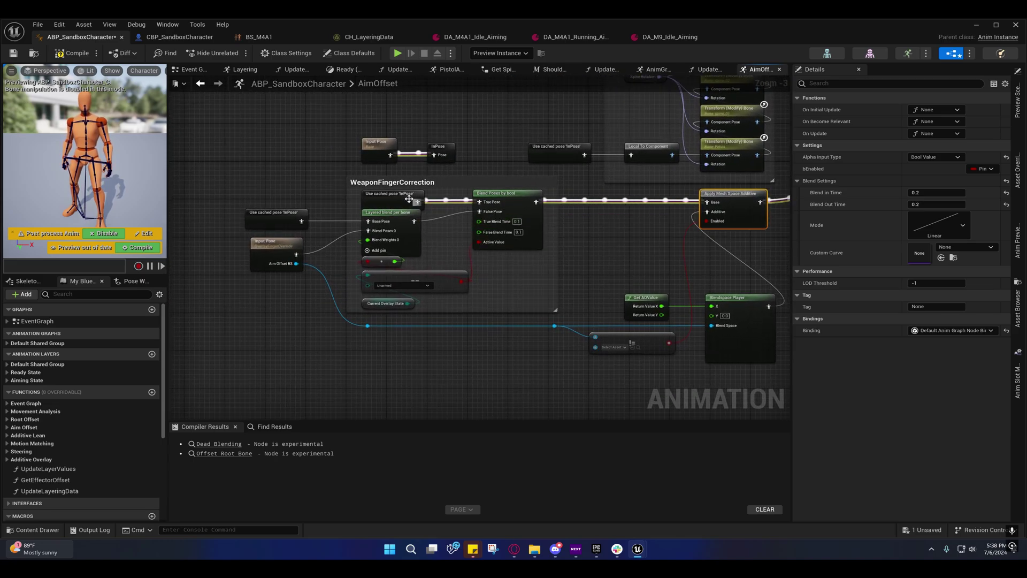
Inspect the Layered blend per bone finger filters, e.g. pinky_01_r, and Blend Poses by bool.
left_click(389, 223)
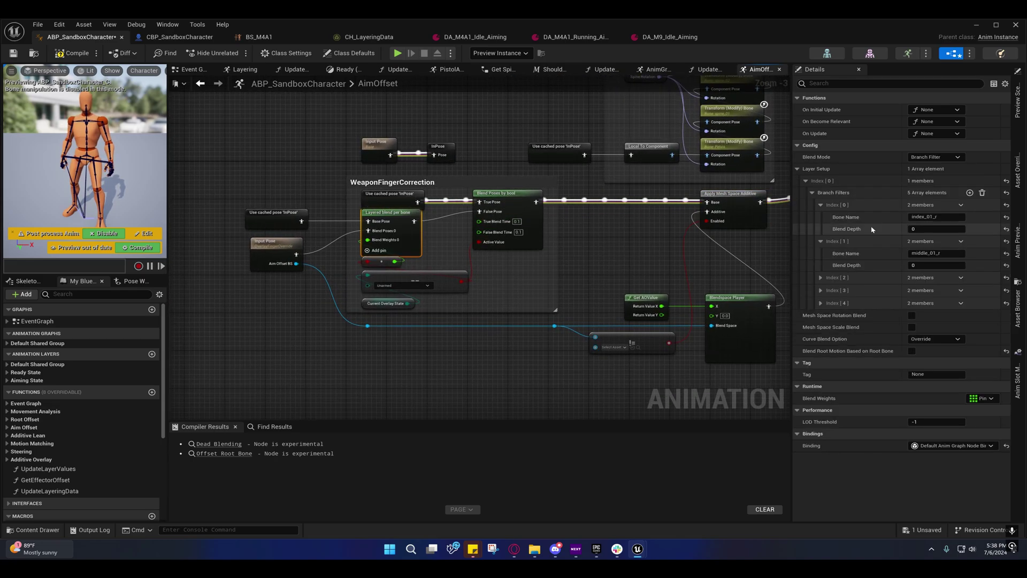
left_click(821, 277)
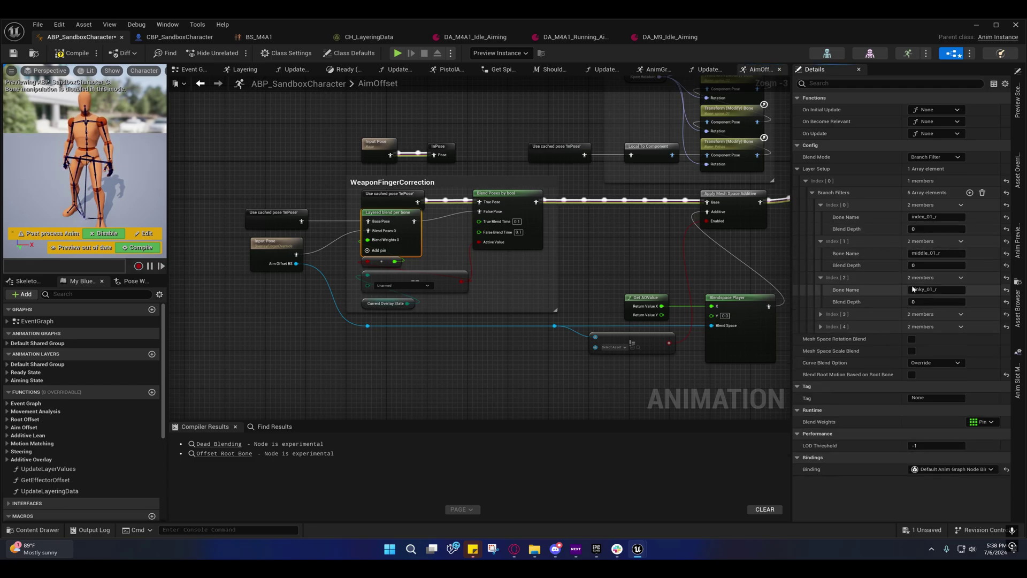
right_click_drag(535, 257, 457, 262)
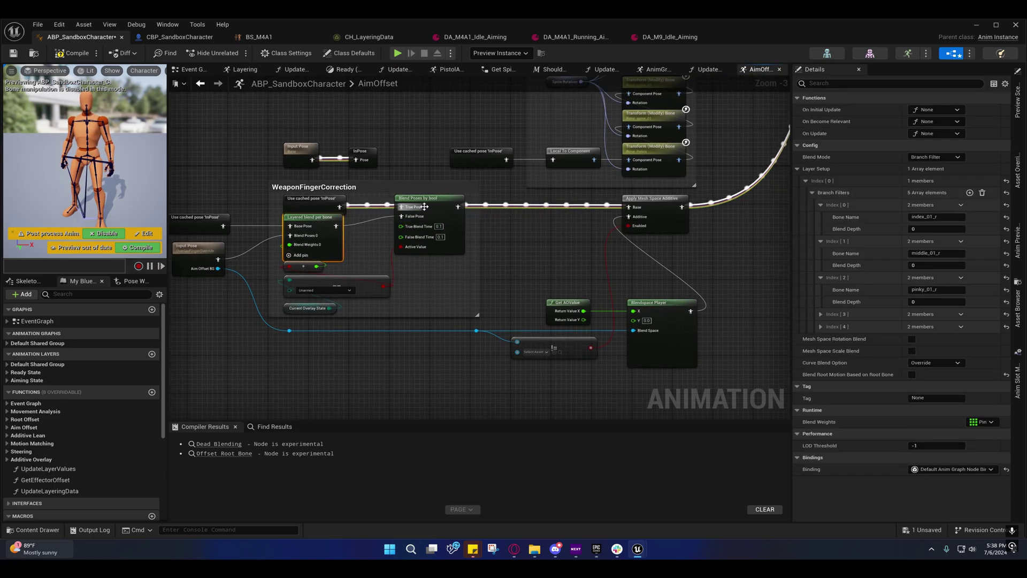
left_click(425, 205)
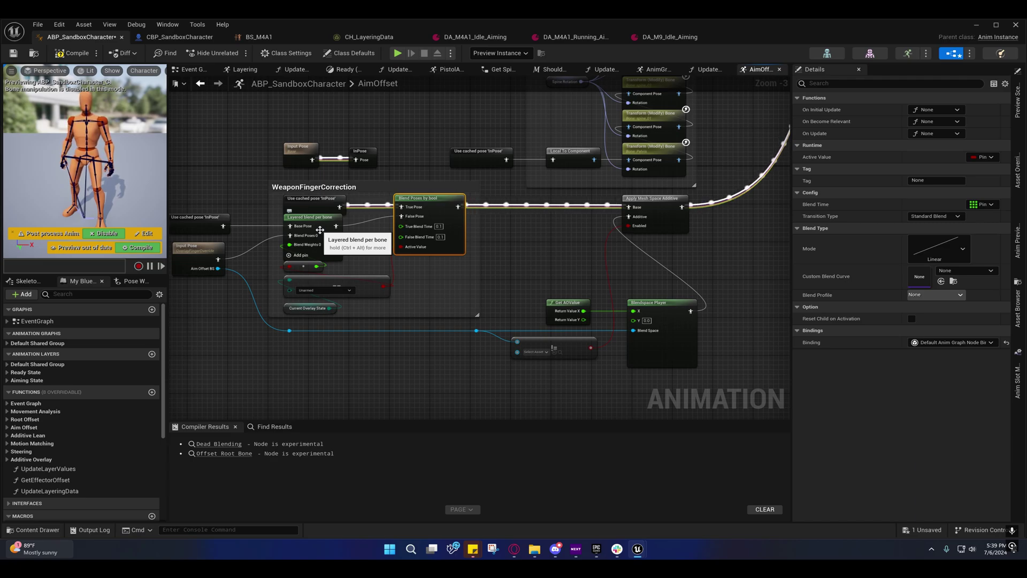
Check the cached InPose node, then pan over to the Left/Right AimOffset section.
mouse_move(346, 248)
right_mouse_down()
mouse_move(386, 210)
mouse_move(532, 251)
right_mouse_up()
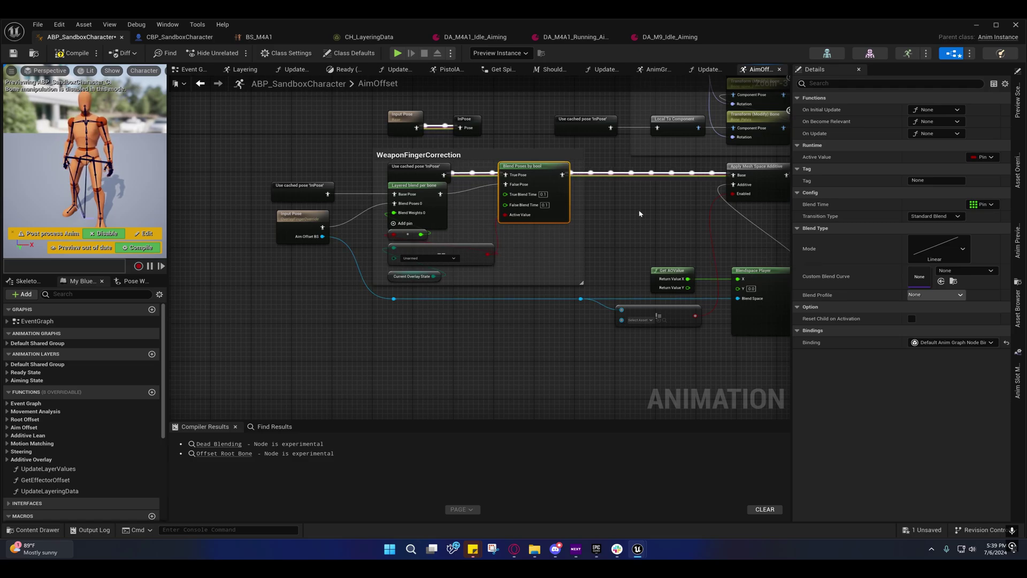
mouse_move(488, 254)
right_mouse_down()
mouse_move(624, 207)
mouse_move(592, 215)
right_mouse_up()
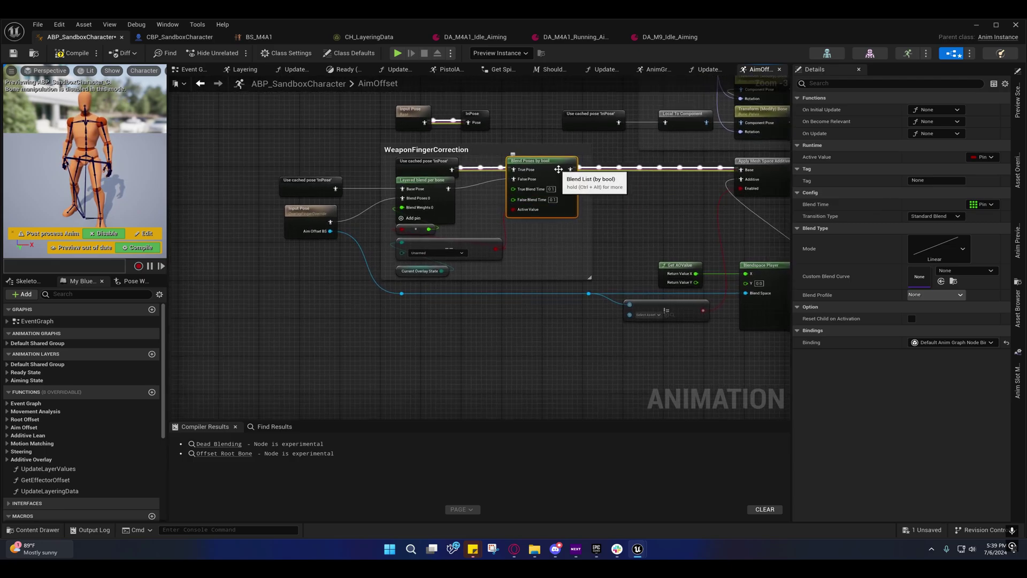
right_click_drag(558, 169, 513, 186)
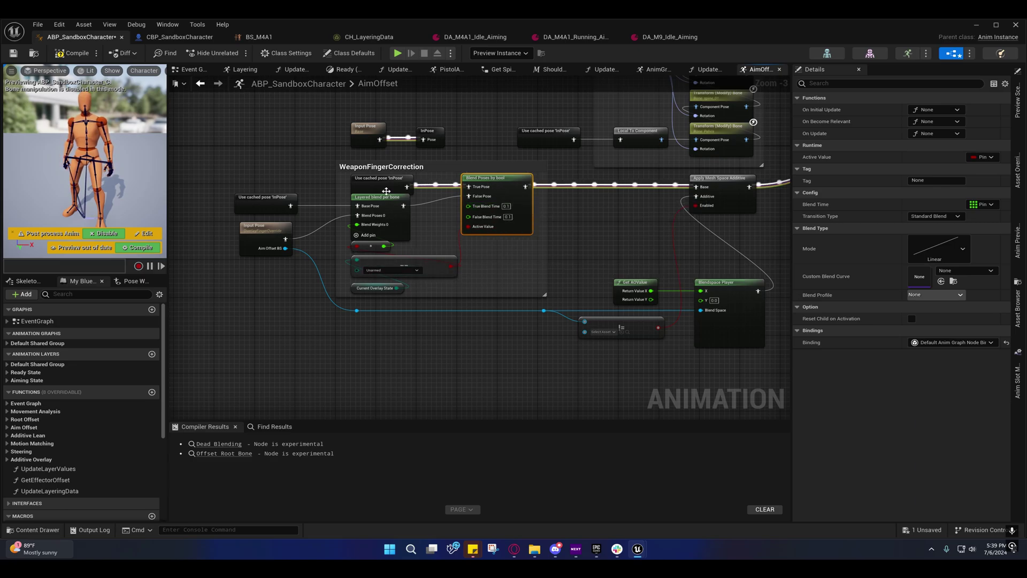
left_click(369, 188)
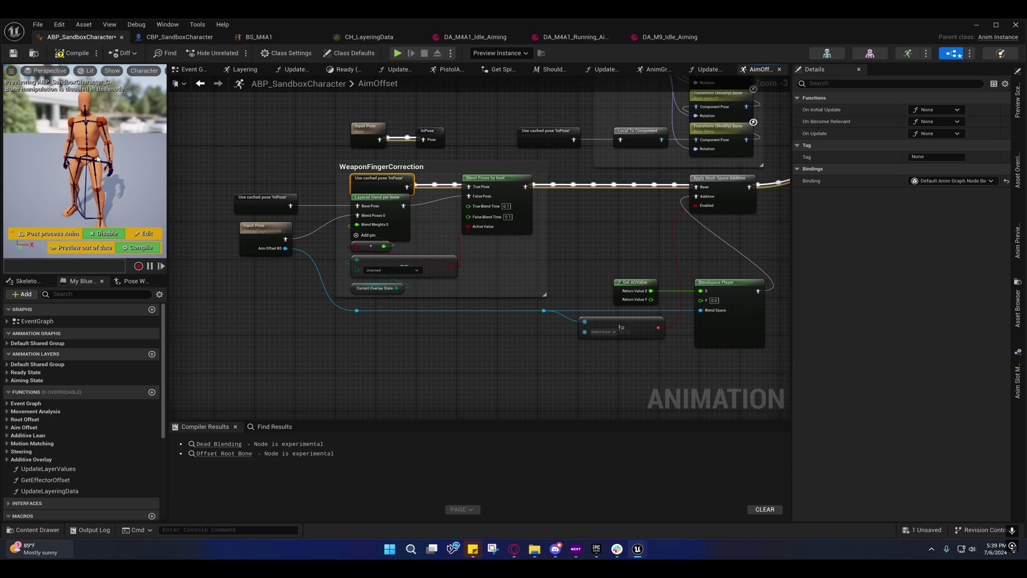
mouse_move(644, 229)
right_mouse_down()
mouse_move(417, 267)
mouse_move(298, 378)
right_mouse_up()
Inspect the Spine Based AO node and expand Overlay > AO variables to find SpineBasedAO.
left_click(589, 222)
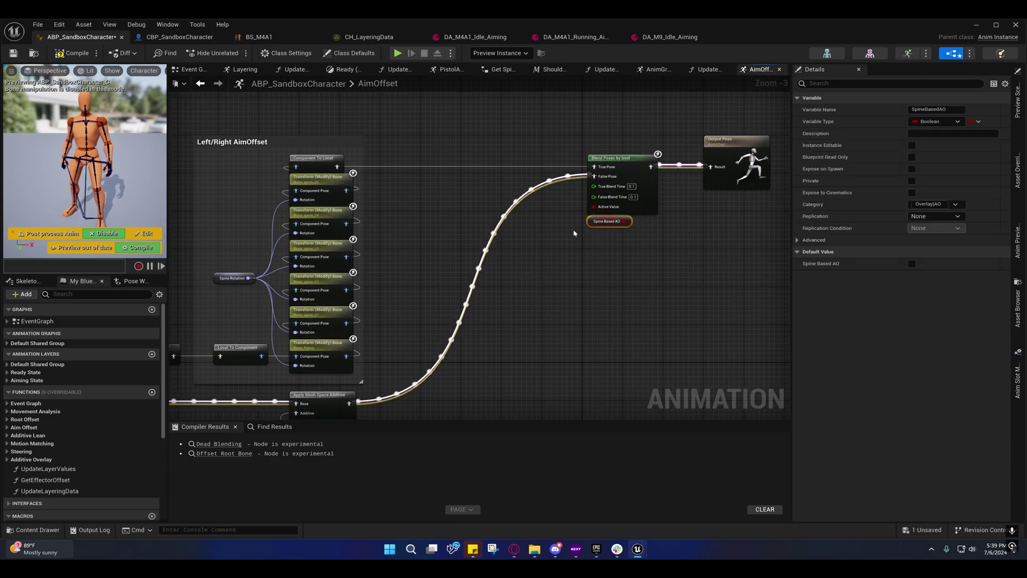
scroll(33, 428, "down", 6)
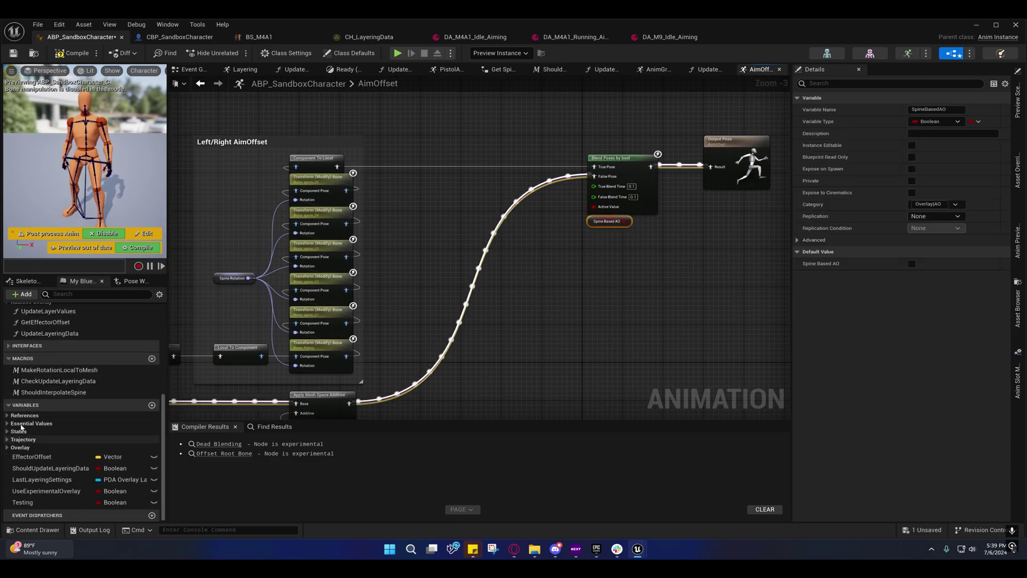
left_click(7, 448)
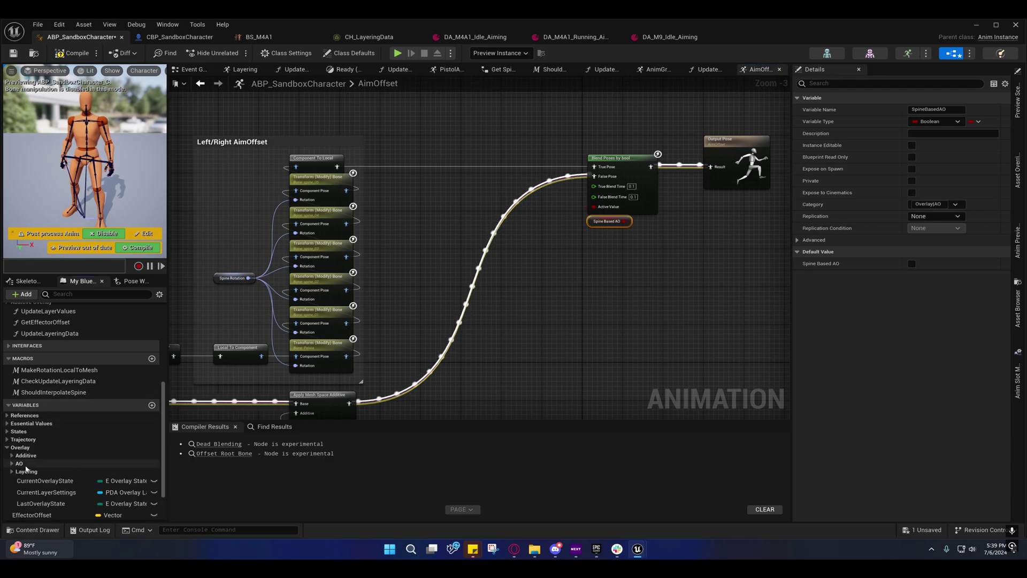
left_click(12, 463)
scroll(40, 455, "down", 3)
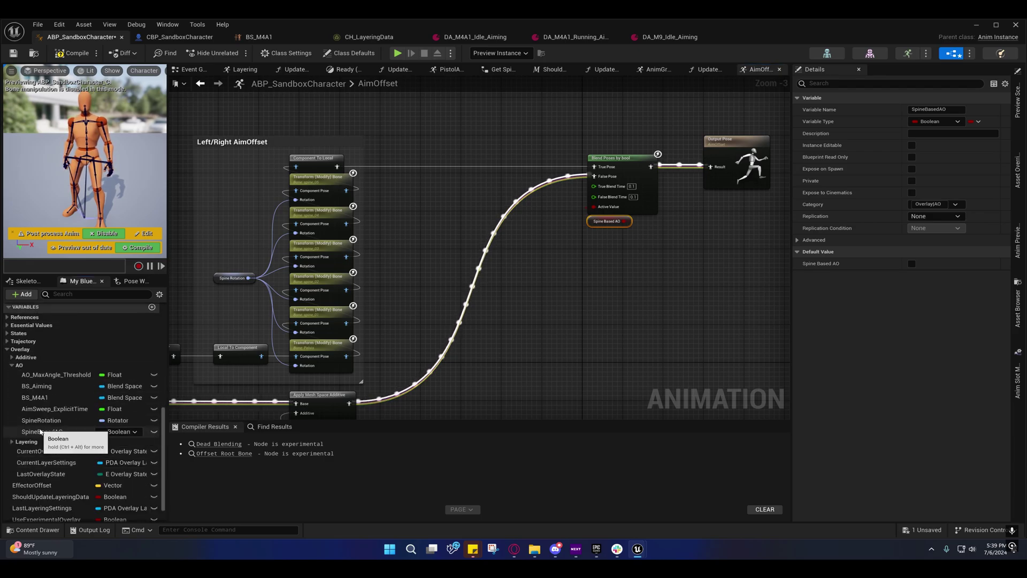
Look over the rest of the Left/Right AimOffset group, then switch to the Event Graph.
right_click_drag(416, 372, 336, 406)
right_click_drag(339, 257, 516, 227)
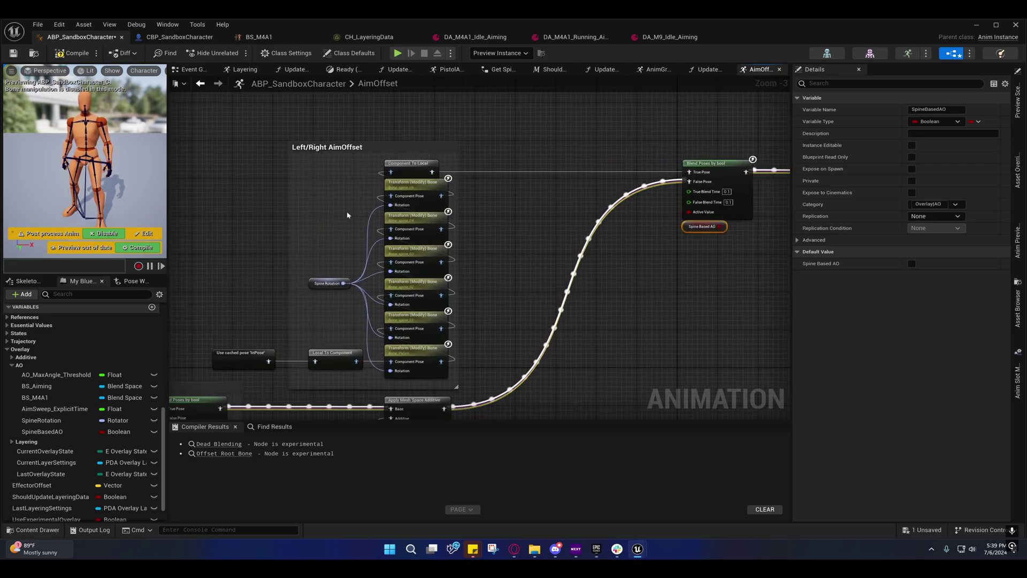
right_click_drag(383, 257, 410, 225)
left_click(194, 71)
Pan along the Event Graph's update chain to the Branch node and zoom in.
right_click_drag(357, 184, 414, 255)
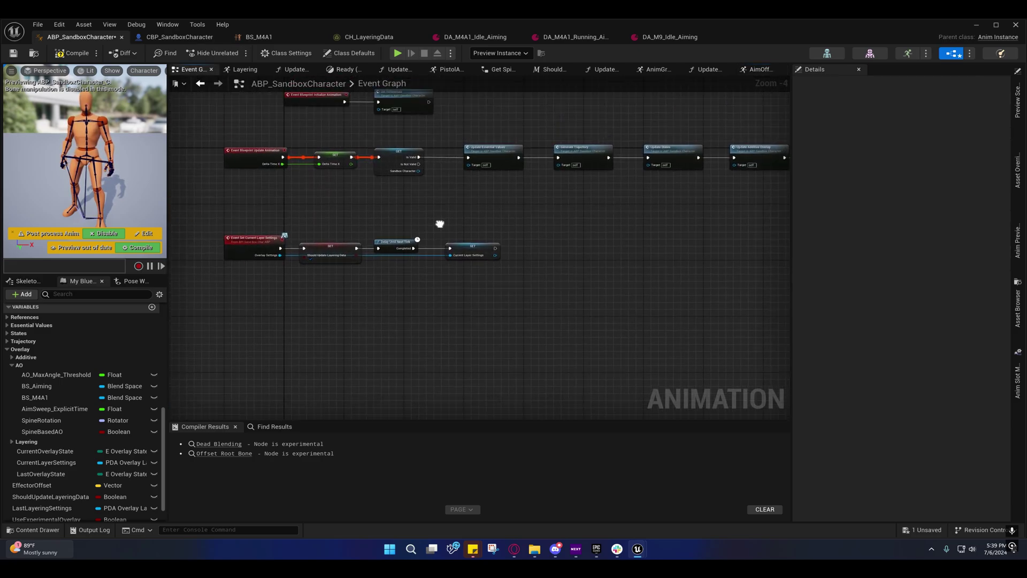
left_click_drag(222, 248, 478, 316)
right_click_drag(491, 306, 348, 259)
right_click_drag(615, 252, 335, 270)
right_click_drag(425, 265, 438, 246)
mouse_move(309, 236)
right_mouse_down()
mouse_move(454, 220)
mouse_move(385, 227)
right_mouse_up()
scroll(447, 202, "up", 3)
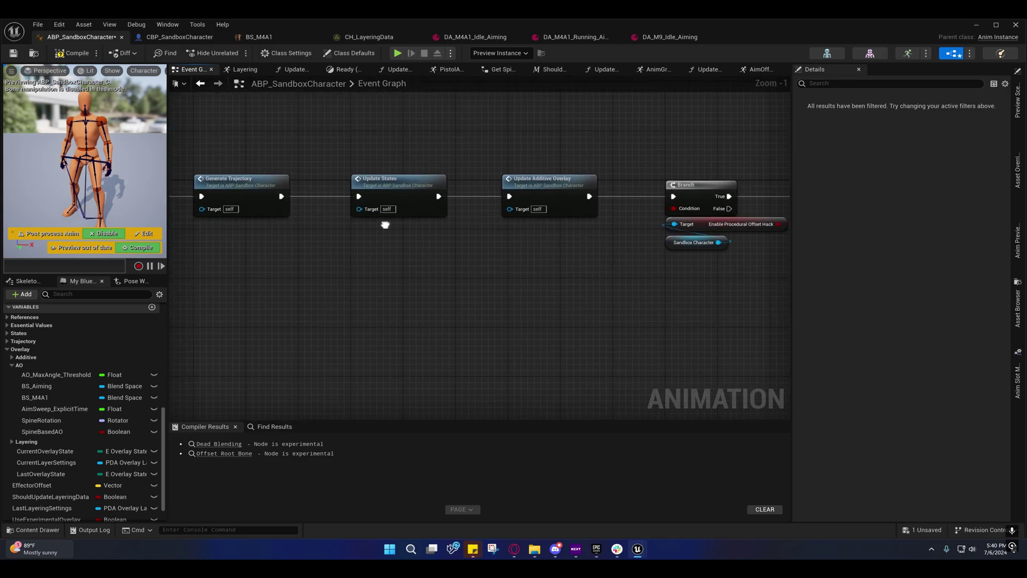
Inspect the Update Additive Overlay call, then open the Update Essential Values function.
left_click(528, 187)
right_click_drag(176, 246, 572, 225)
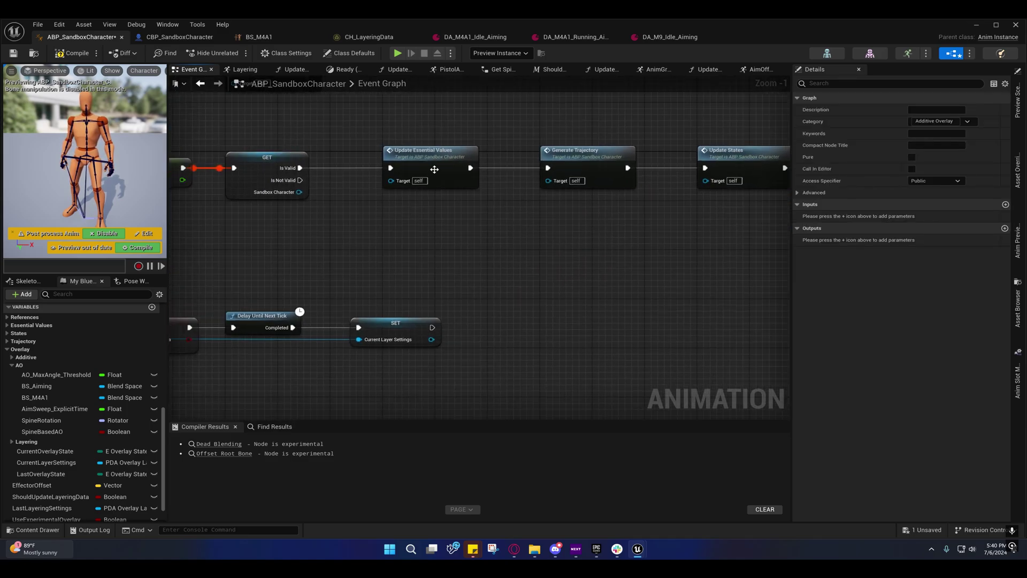
left_click(431, 167)
double_click(431, 167)
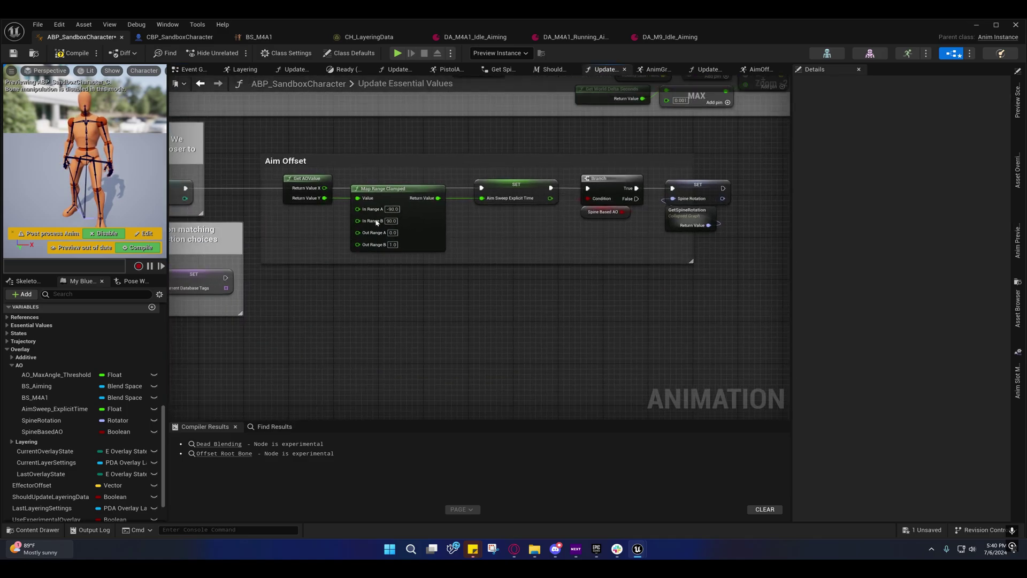
Review the Aim Offset nodes and the Spine Based AO boolean (default false, OverlayAO category).
left_click_drag(262, 143, 689, 280)
right_click_drag(662, 270, 601, 270)
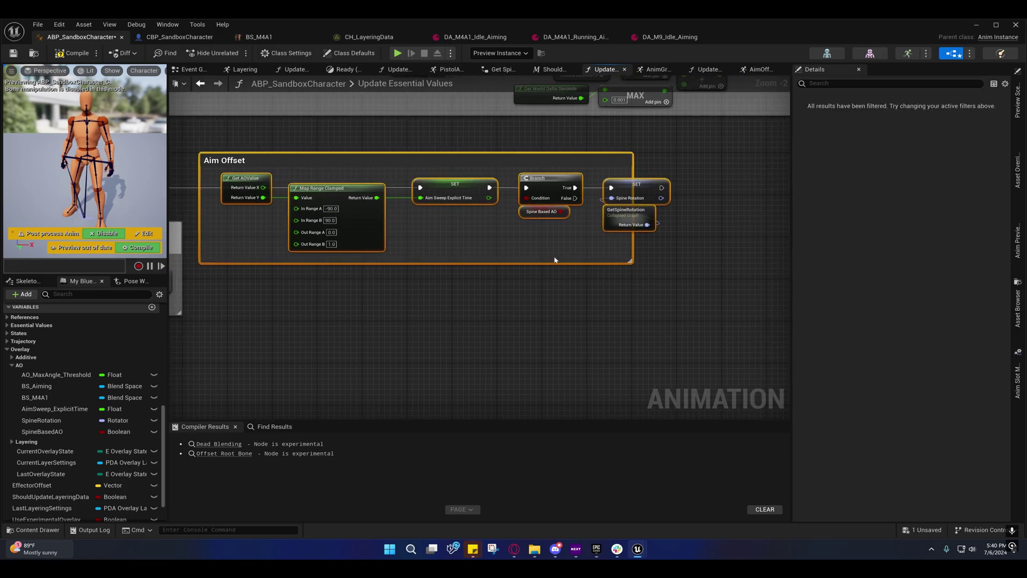
left_click(538, 251)
right_click_drag(538, 251, 630, 220)
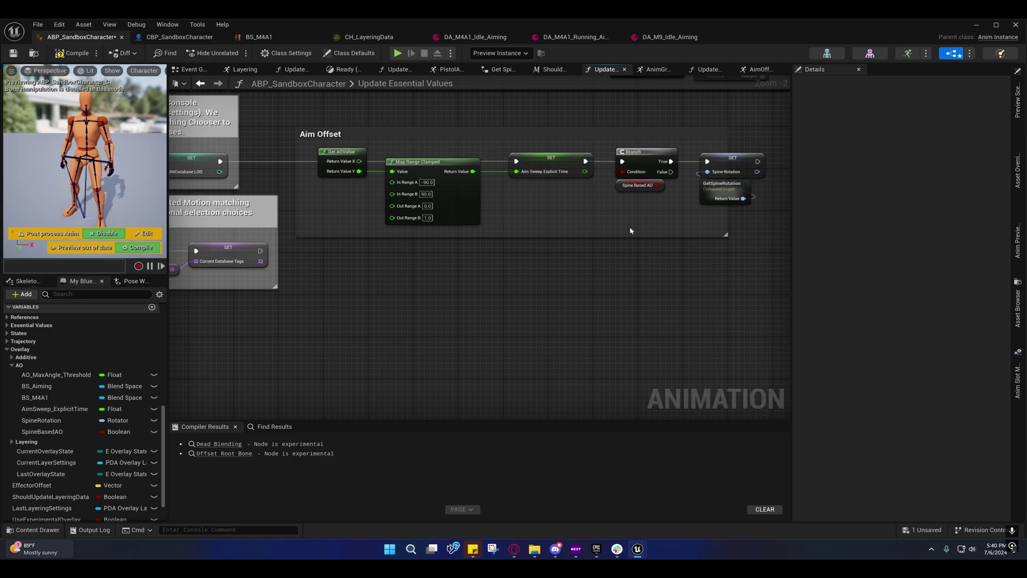
right_click_drag(657, 219, 570, 220)
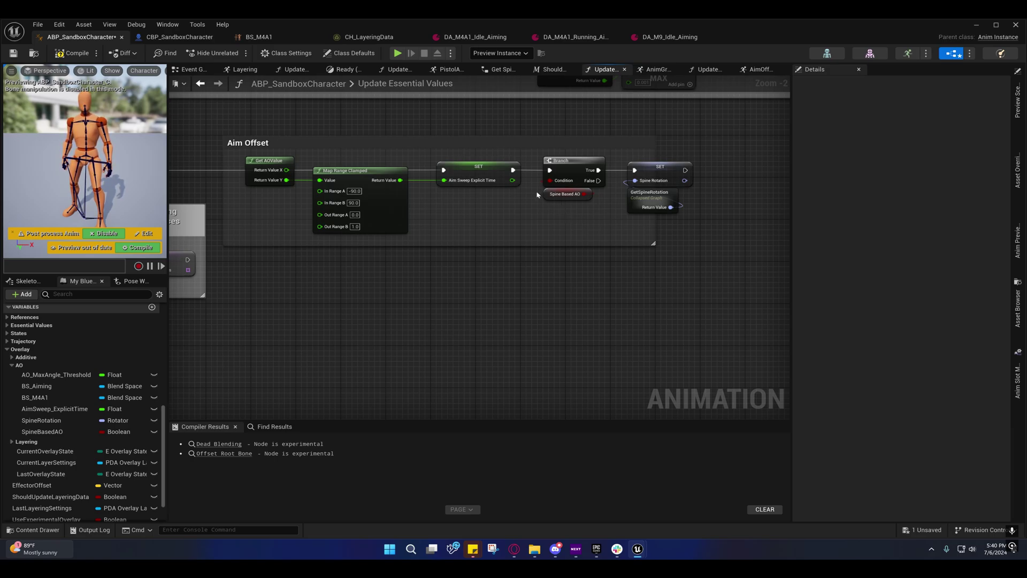
mouse_move(537, 194)
right_mouse_down()
mouse_move(424, 223)
mouse_move(572, 222)
right_mouse_up()
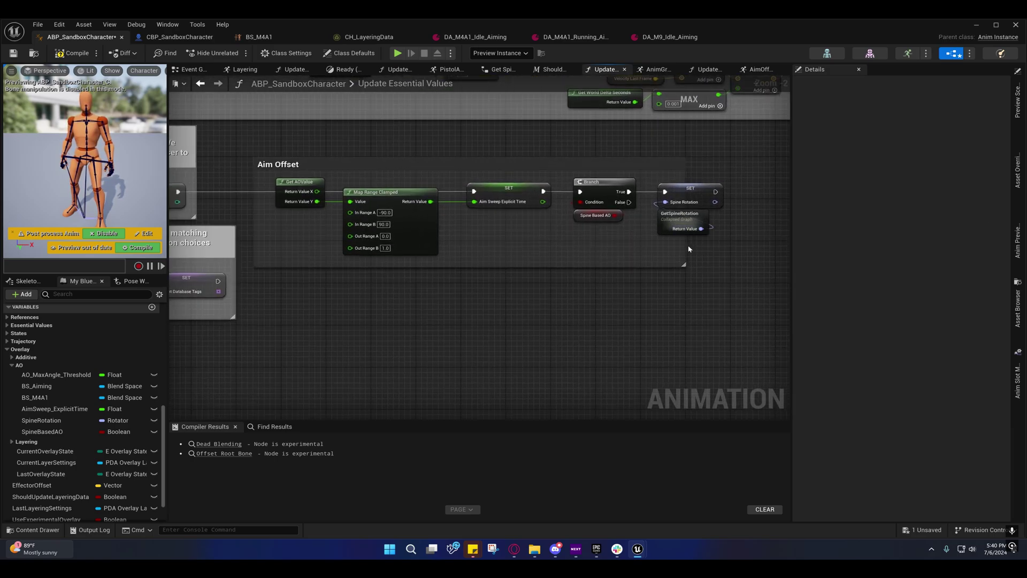
right_click_drag(733, 255, 543, 248)
right_click_drag(160, 192, 289, 192)
right_click_drag(568, 226, 391, 233)
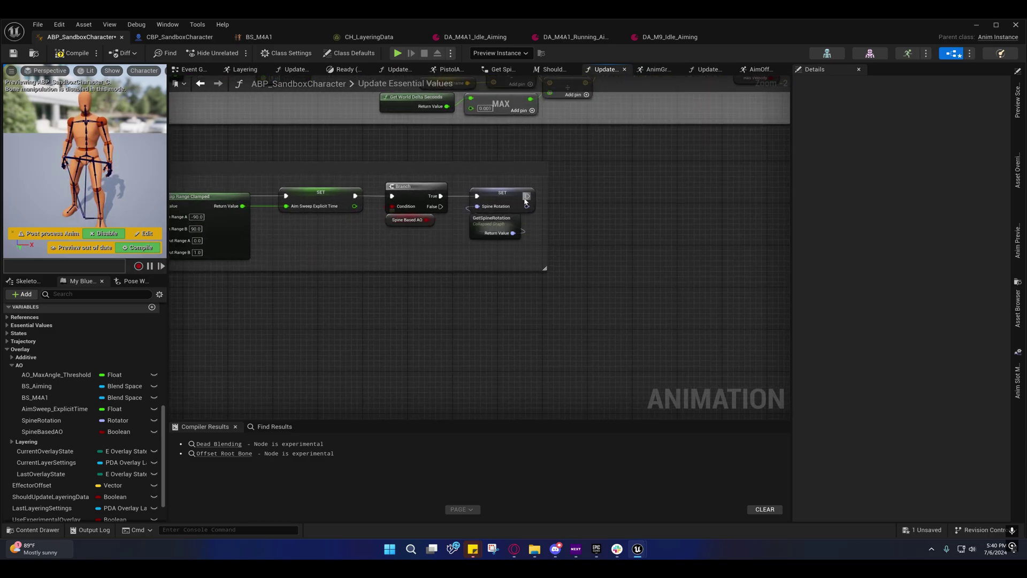
left_click_drag(471, 183, 540, 249)
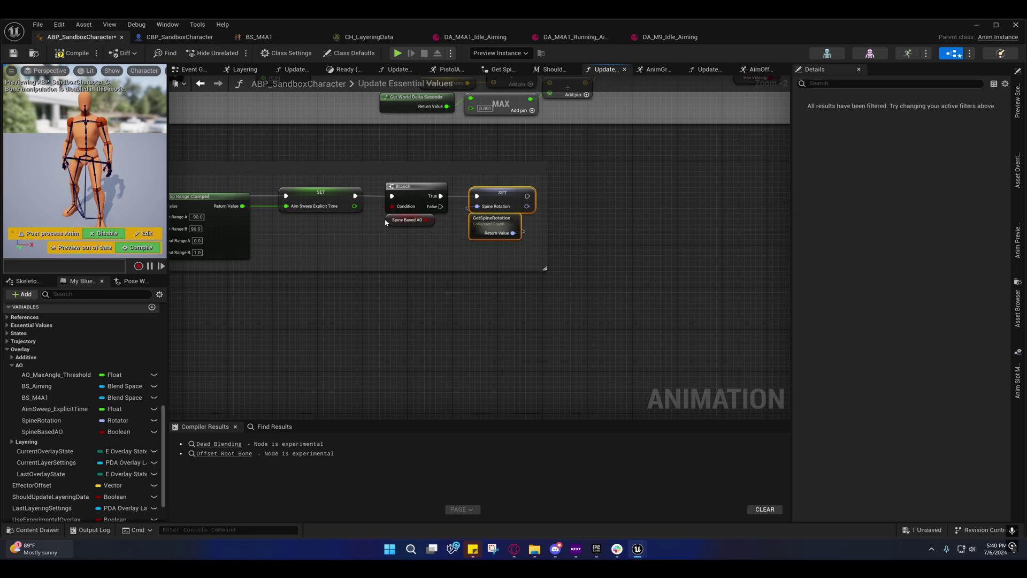
left_click(393, 220)
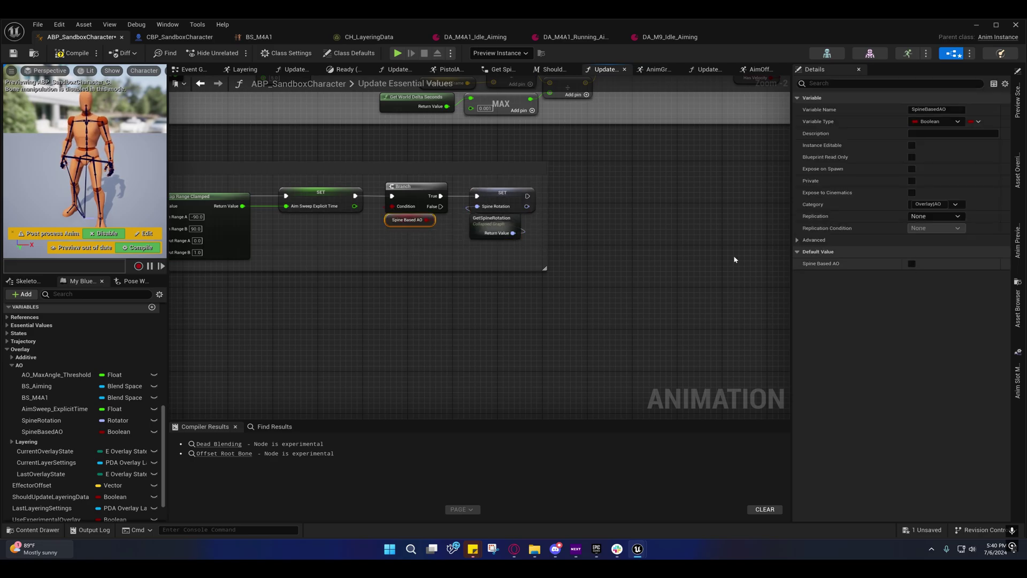
Open the collapsed Get Spine Rotation graph and zoom into its interpolation and Make Rotator nodes.
double_click(562, 205)
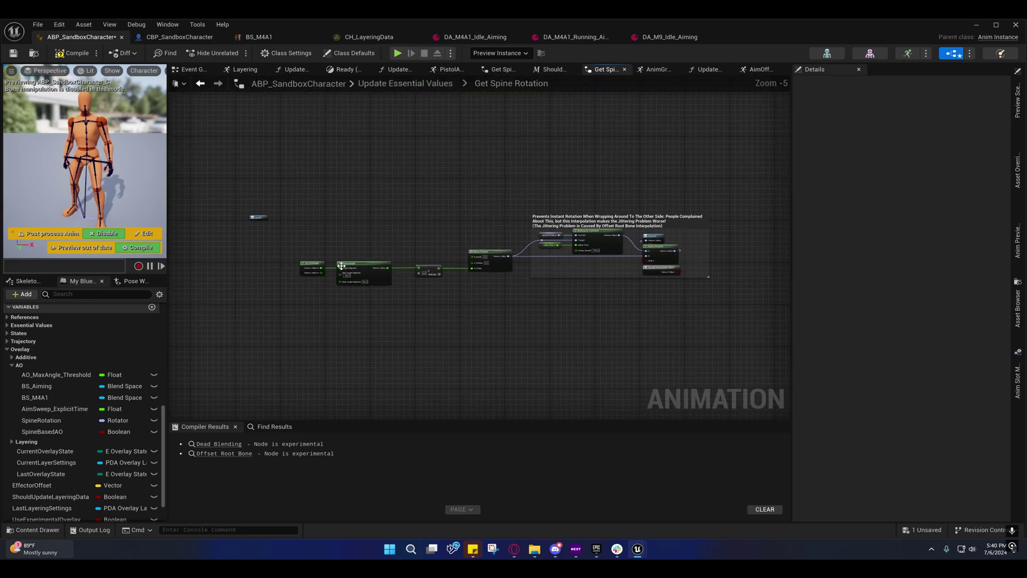
scroll(341, 265, "up", 2)
right_click_drag(530, 337, 252, 309)
scroll(357, 289, "up", 2)
right_click_drag(394, 279, 518, 258)
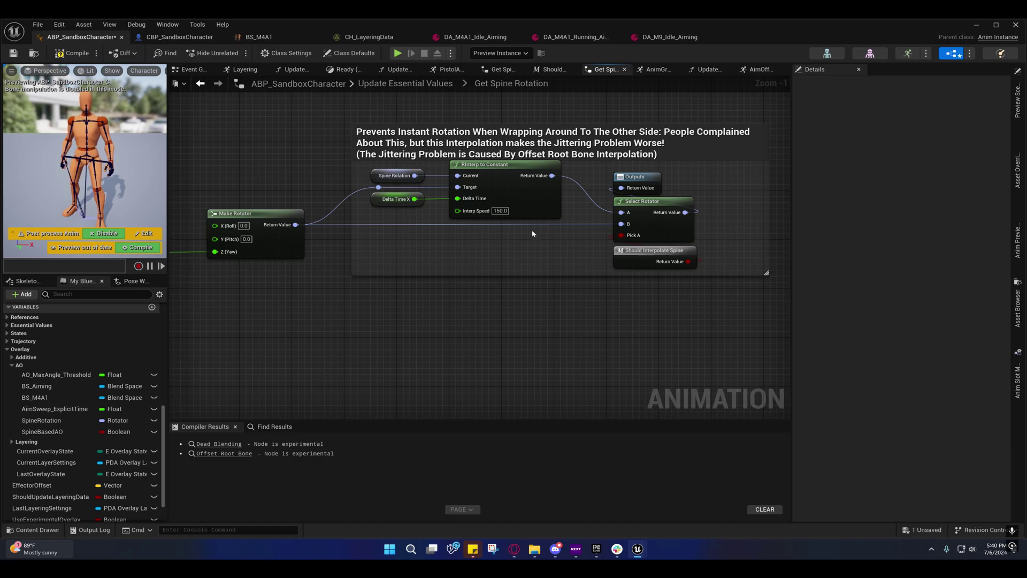
Open Should Interpolate Spine and centre its AO-value threshold nodes.
mouse_move(567, 256)
right_mouse_down()
mouse_move(459, 247)
mouse_move(395, 300)
right_mouse_up()
double_click(512, 243)
scroll(499, 249, "up", 1)
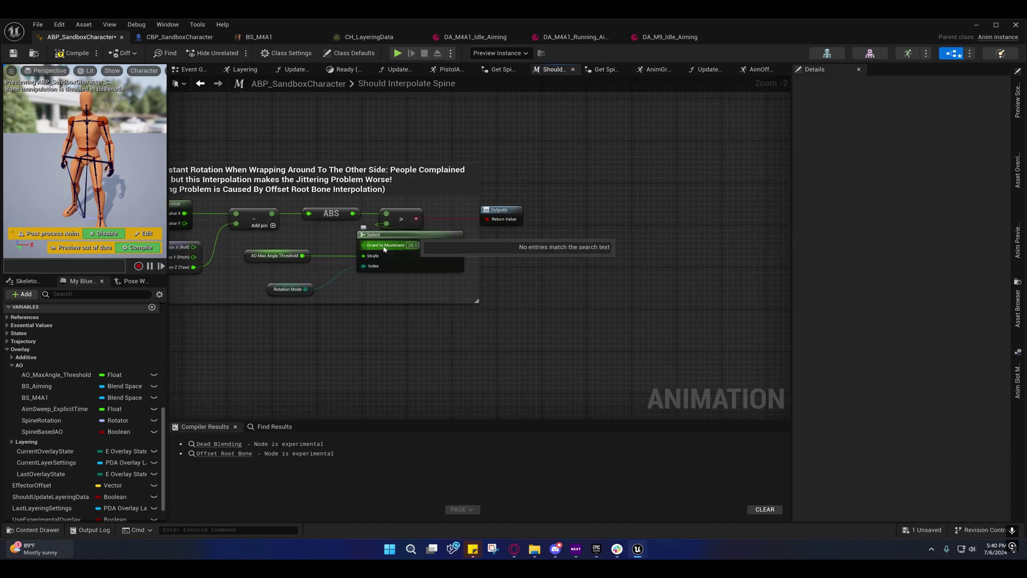
right_click_drag(389, 247, 450, 252)
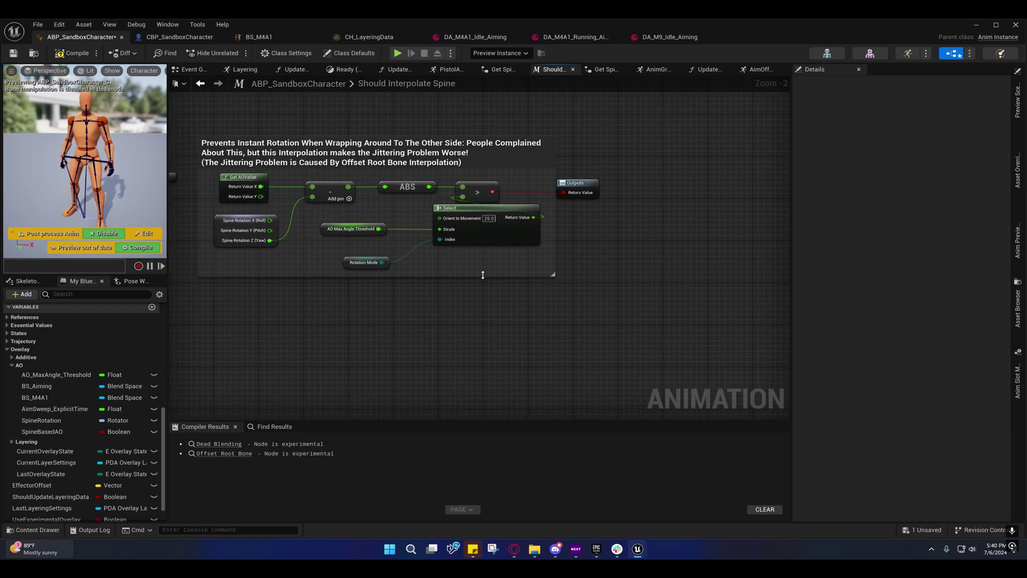
Minimize the animation Blueprint, play-test the level with the running mannequin, then end the session.
left_click(971, 27)
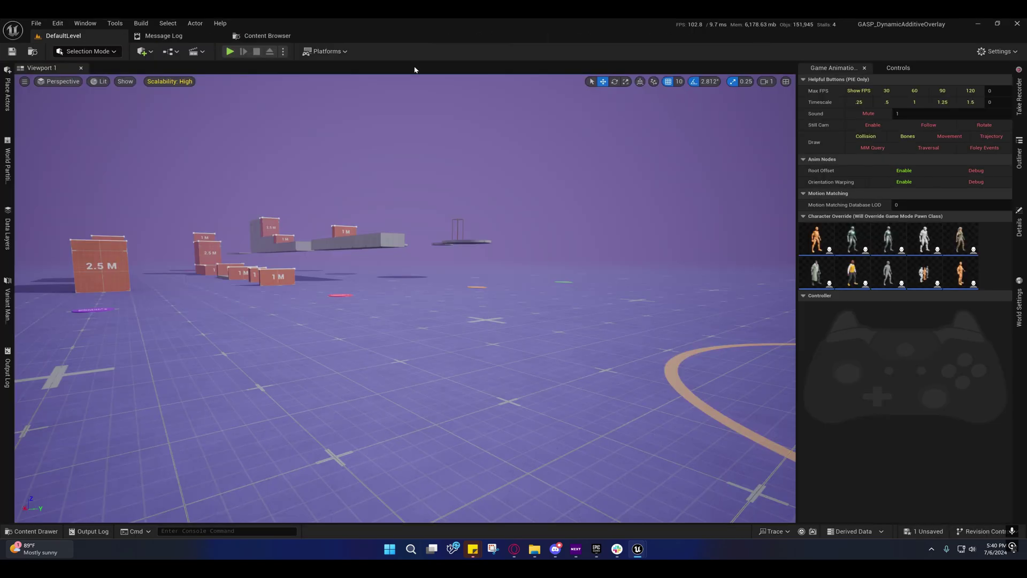
left_click(230, 51)
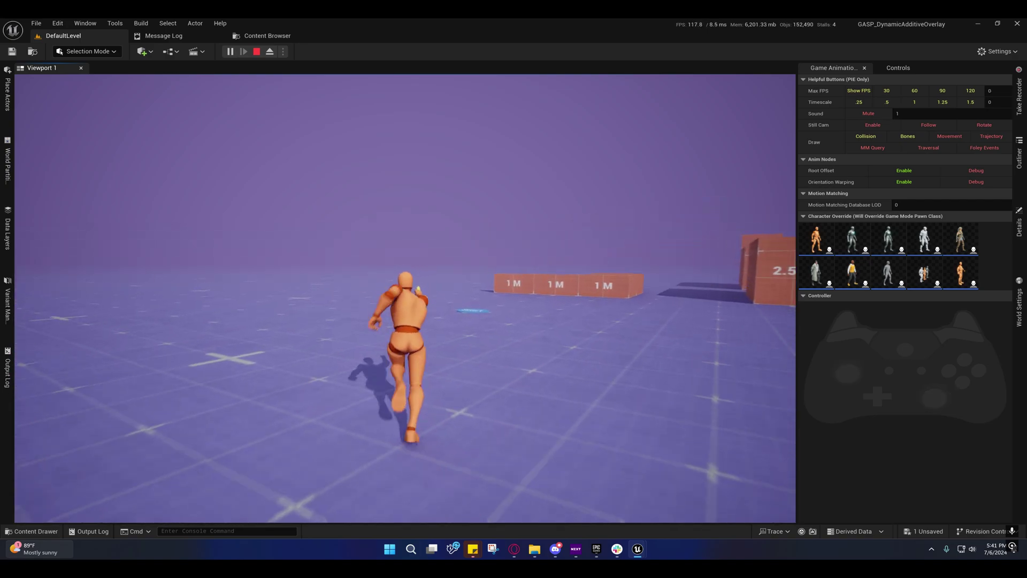
key("Escape")
mouse_move(637, 549)
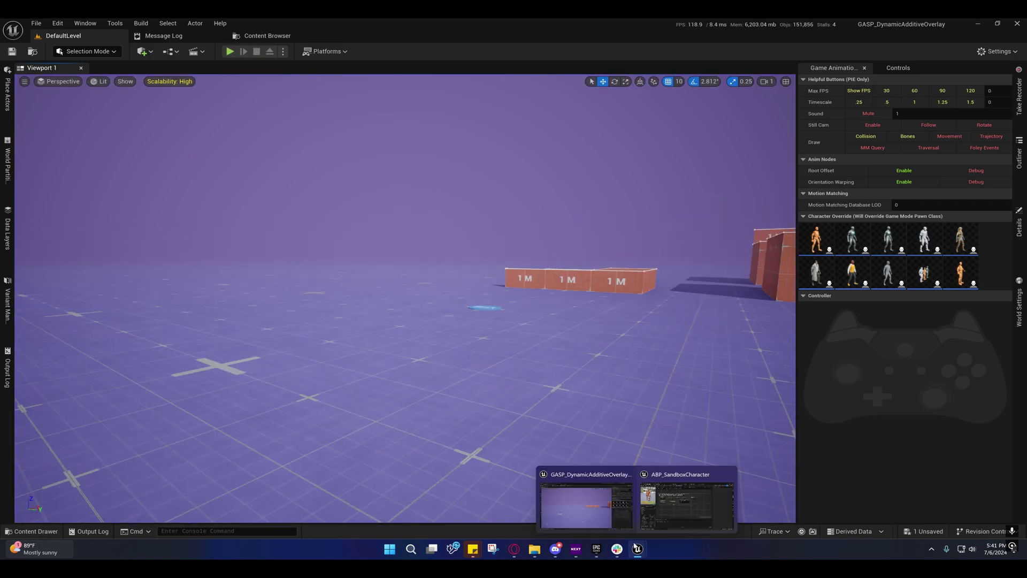
Switch to the ABP_SandboxCharacter window and recentre its Should Interpolate Spine graph.
left_click(657, 502)
mouse_move(418, 352)
right_mouse_down()
mouse_move(330, 358)
mouse_move(481, 327)
right_mouse_up()
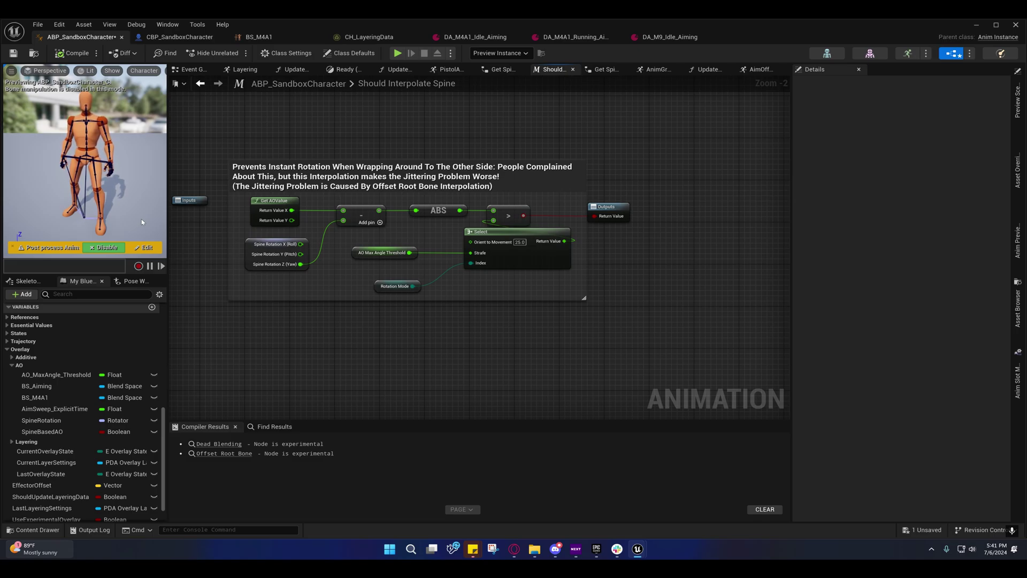
Review the Get AOValue and Orient to Movement nodes, then return to Get Spine Rotation.
scroll(230, 161, "up", 1)
scroll(228, 155, "down", 1)
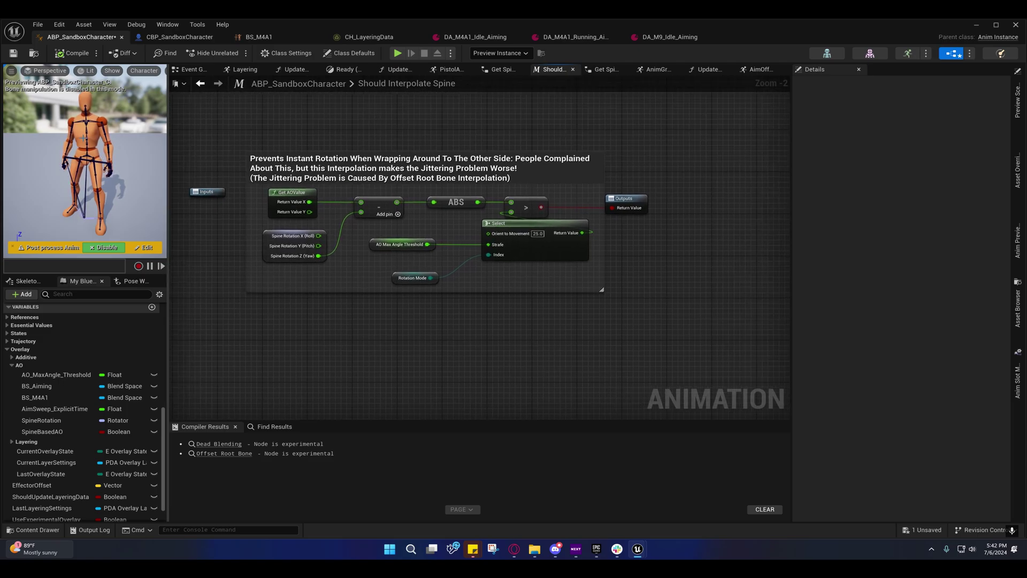
right_click_drag(247, 130, 212, 149)
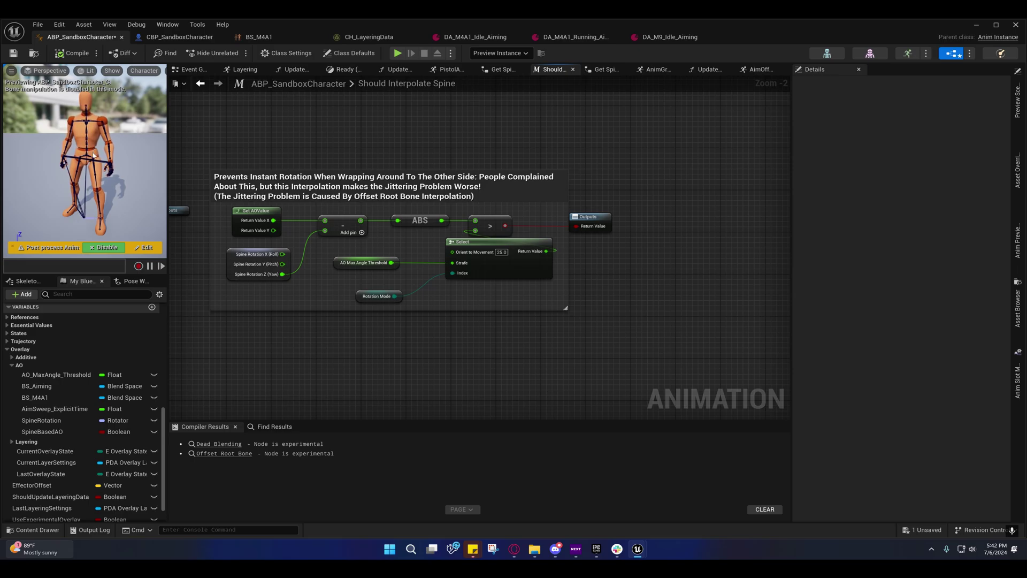
right_click_drag(226, 157, 240, 166)
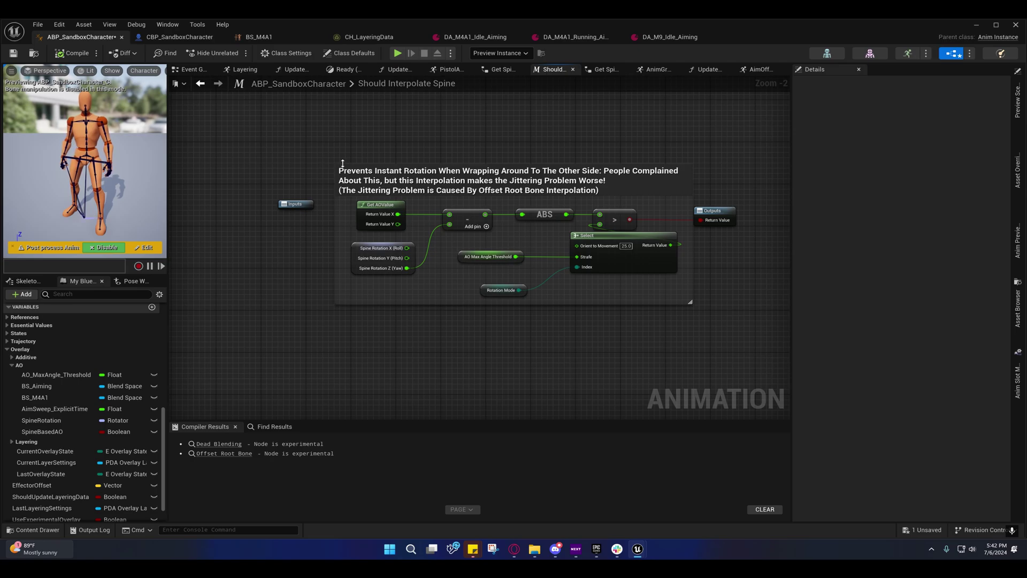
right_click_drag(400, 158, 258, 144)
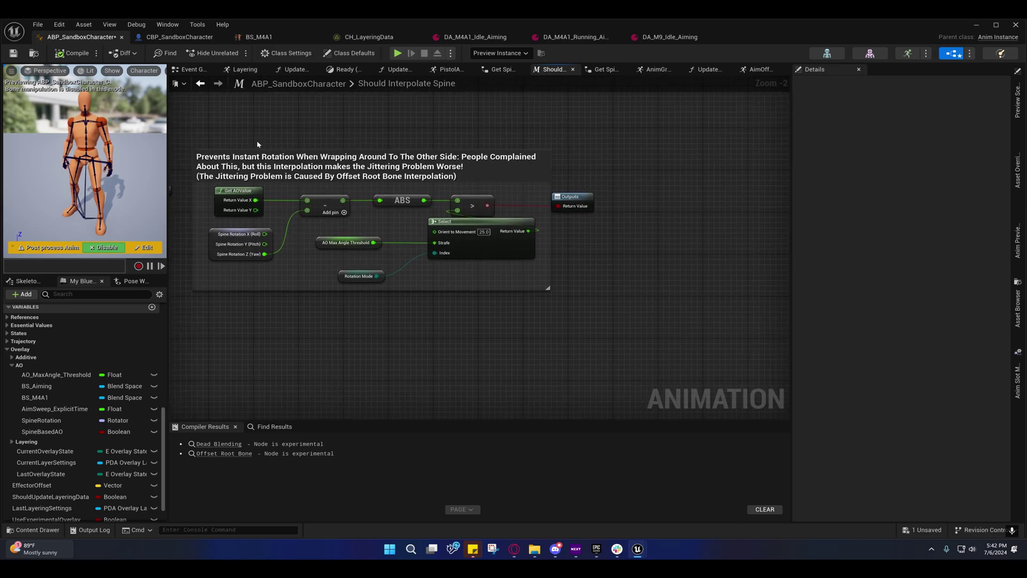
right_click_drag(360, 138, 411, 127)
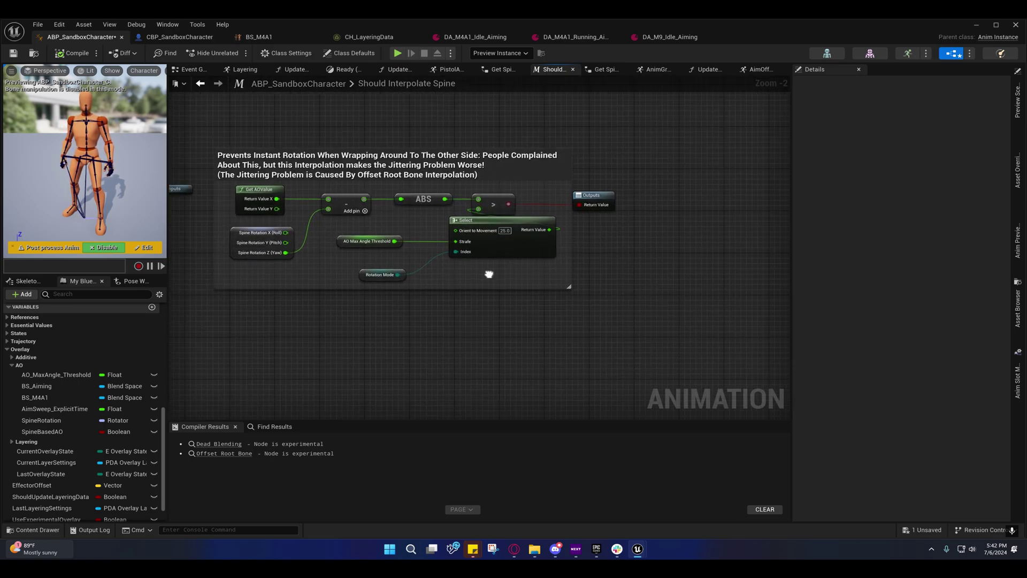
mouse_move(494, 263)
right_mouse_down()
mouse_move(473, 271)
mouse_move(501, 249)
right_mouse_up()
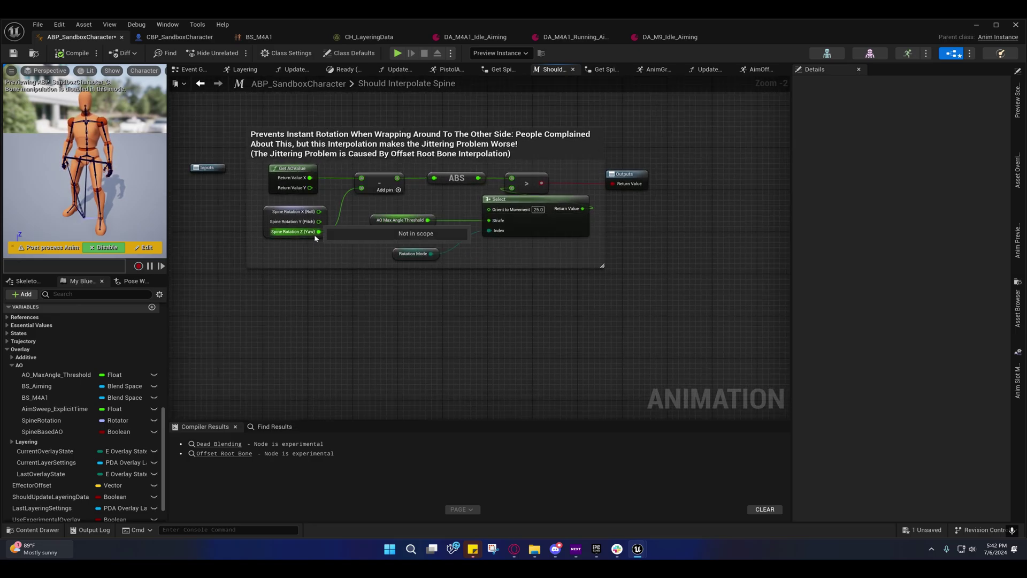
mouse_move(414, 242)
right_mouse_down()
mouse_move(300, 257)
mouse_move(444, 255)
right_mouse_up()
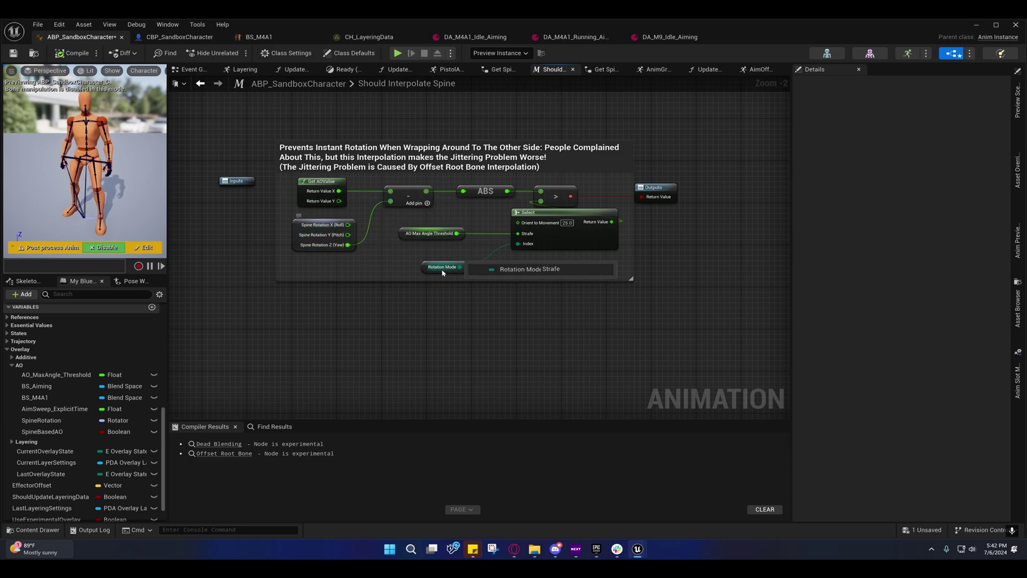
right_click_drag(444, 267, 296, 285)
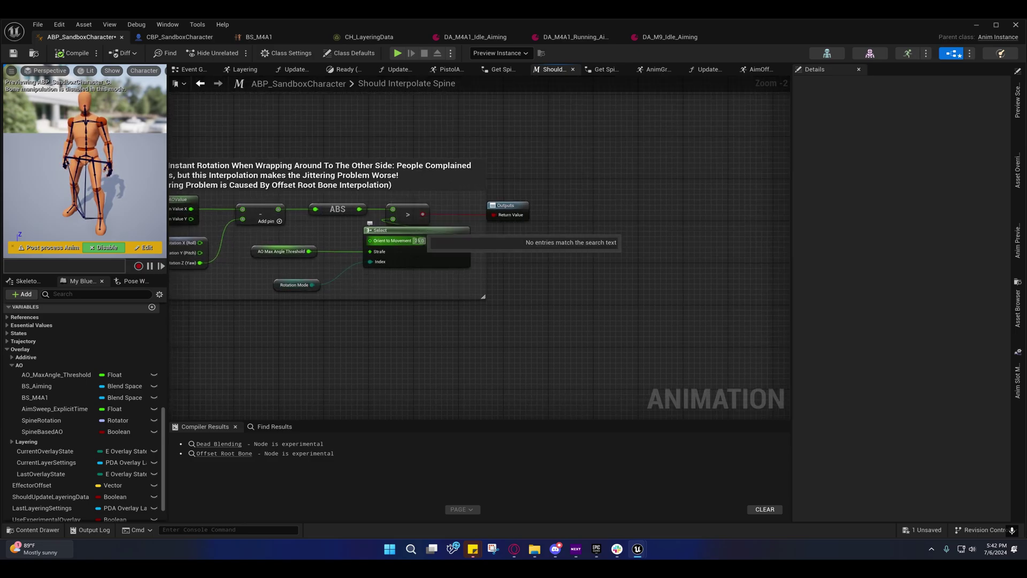
right_click_drag(214, 321, 343, 296)
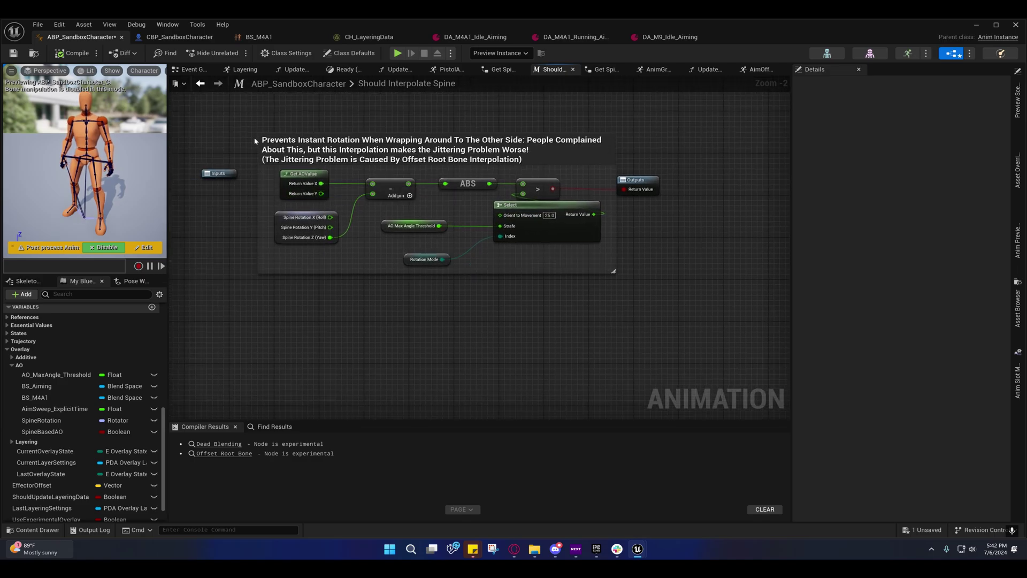
left_click(201, 84)
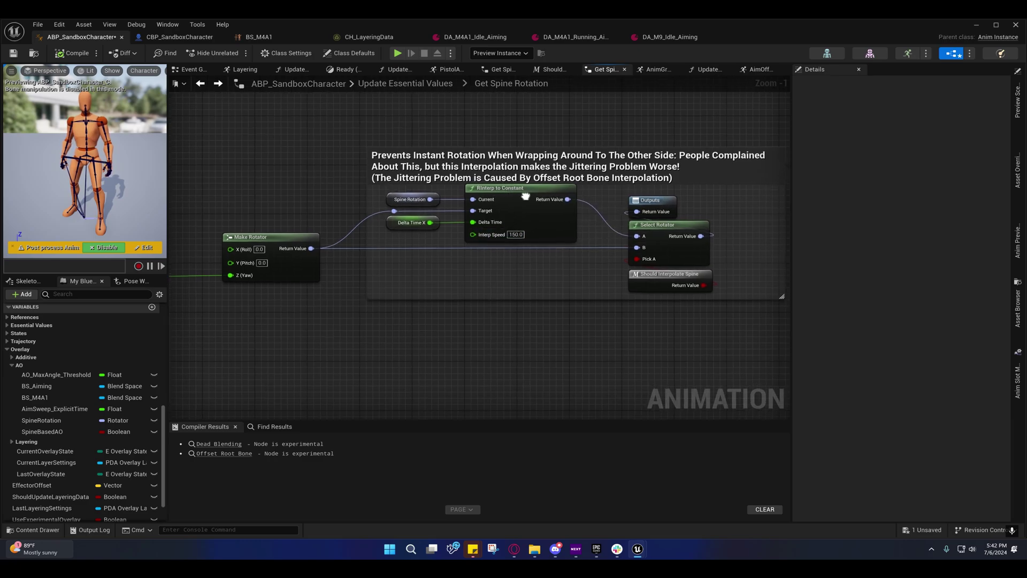
Trace RInterp to Constant back to the Clamp Angle nodes, then return to Update Essential Values.
right_click_drag(516, 194, 502, 184)
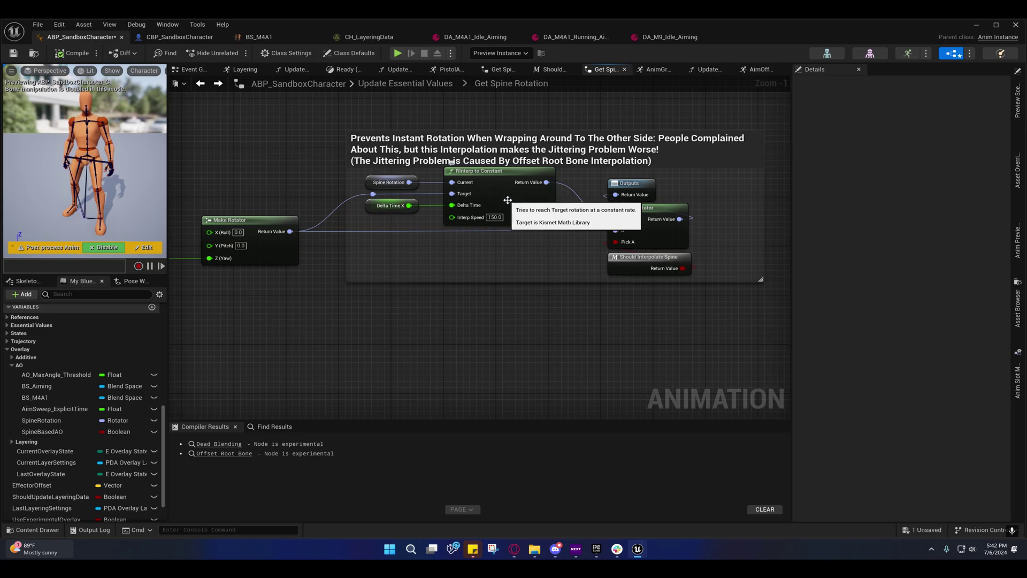
mouse_move(539, 262)
right_mouse_down()
mouse_move(474, 257)
mouse_move(509, 253)
right_mouse_up()
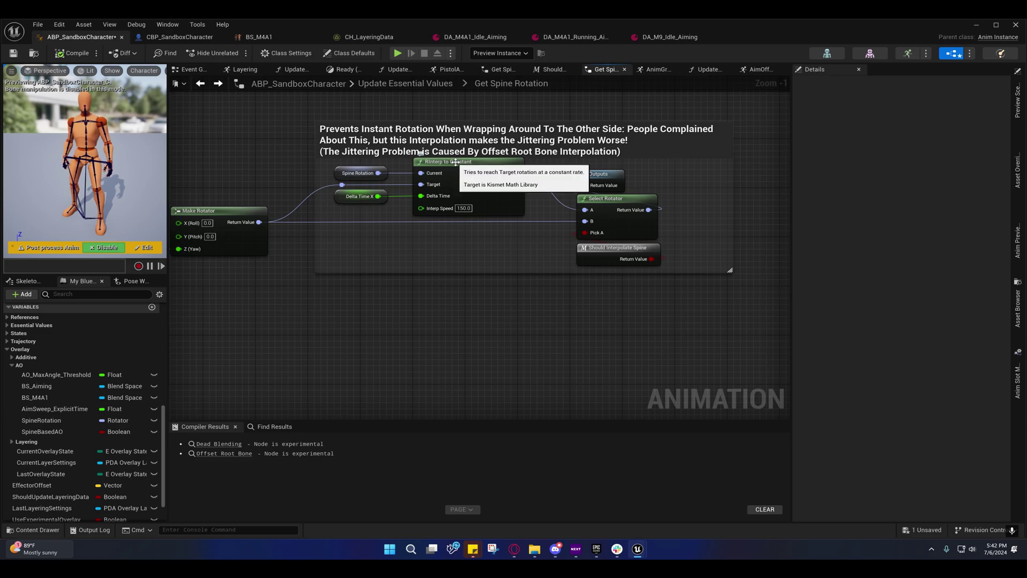
right_click_drag(466, 181, 525, 239)
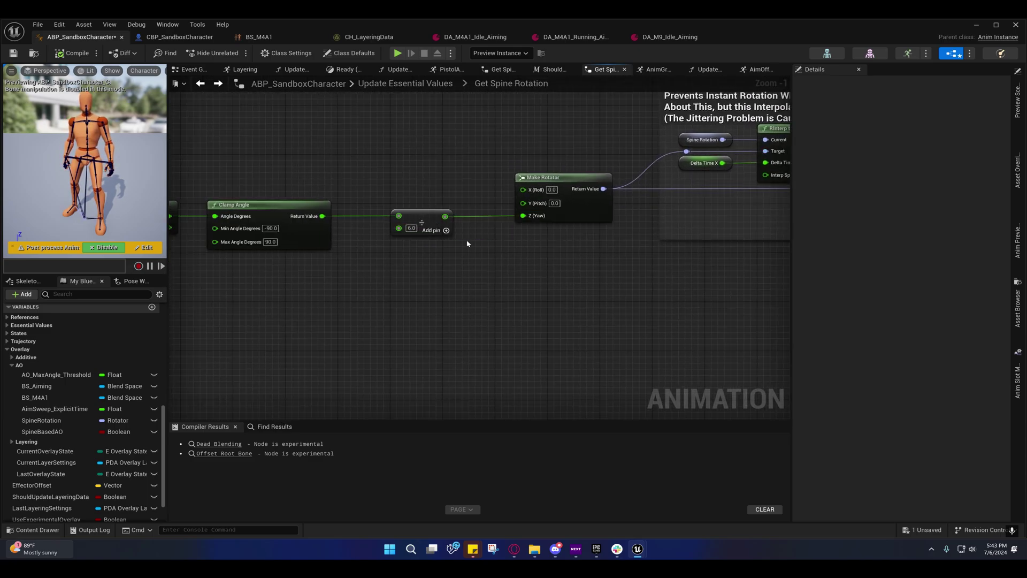
right_click_drag(476, 268, 427, 257)
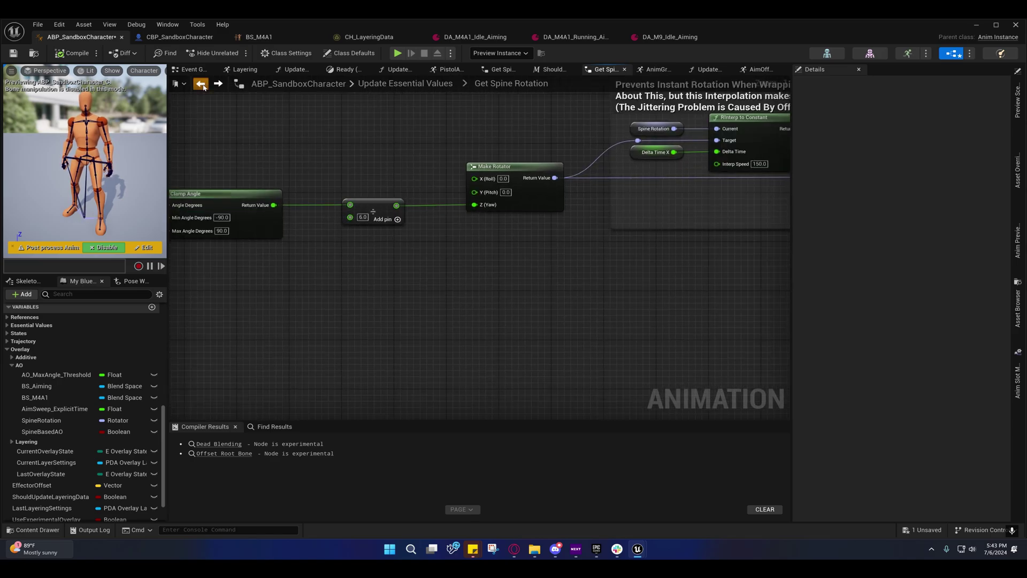
left_click(206, 83)
Close the spine, essential values, additive and Update States function graph tabs.
right_click_drag(307, 144, 436, 166)
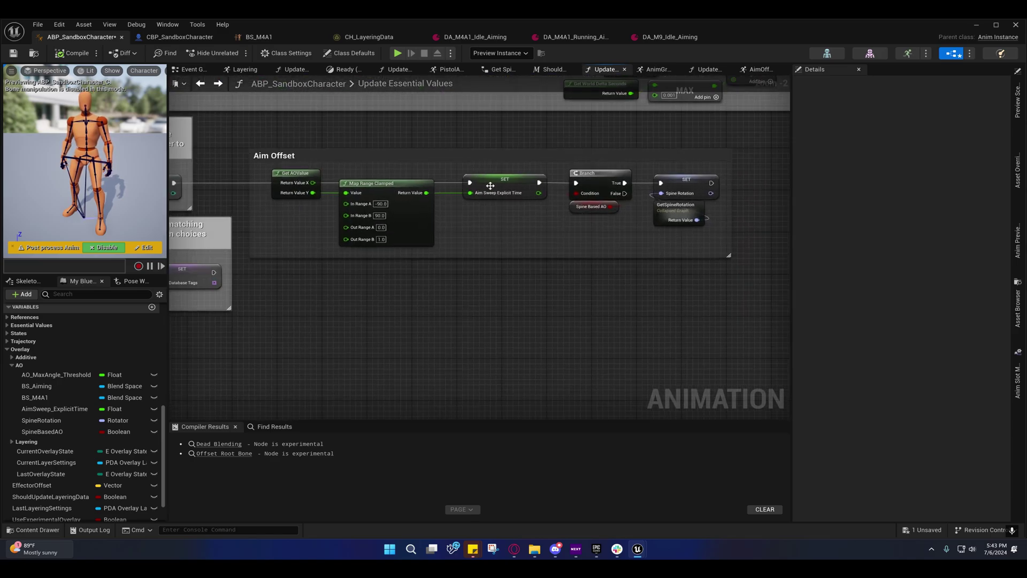
left_click(200, 83)
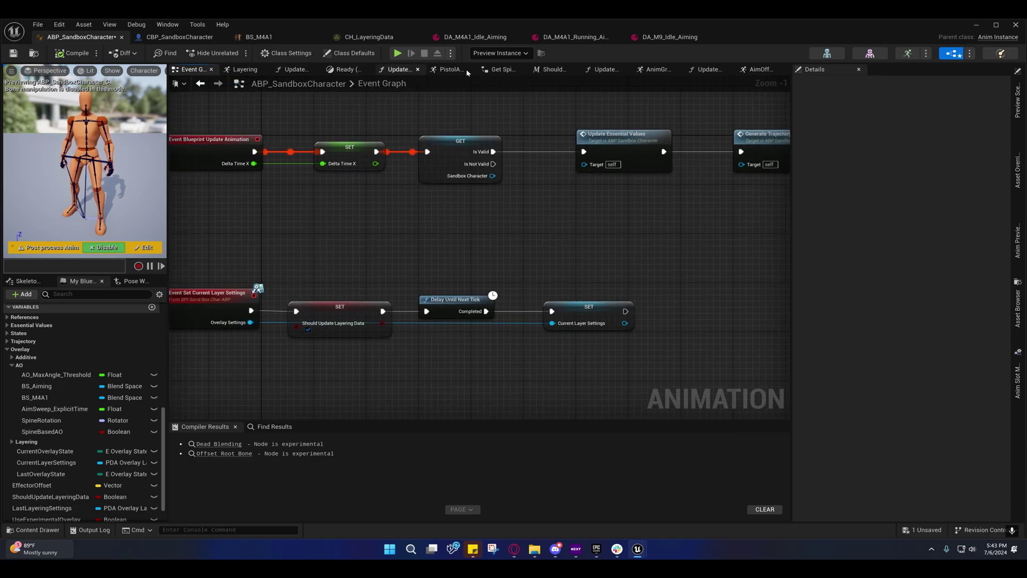
left_click(372, 69)
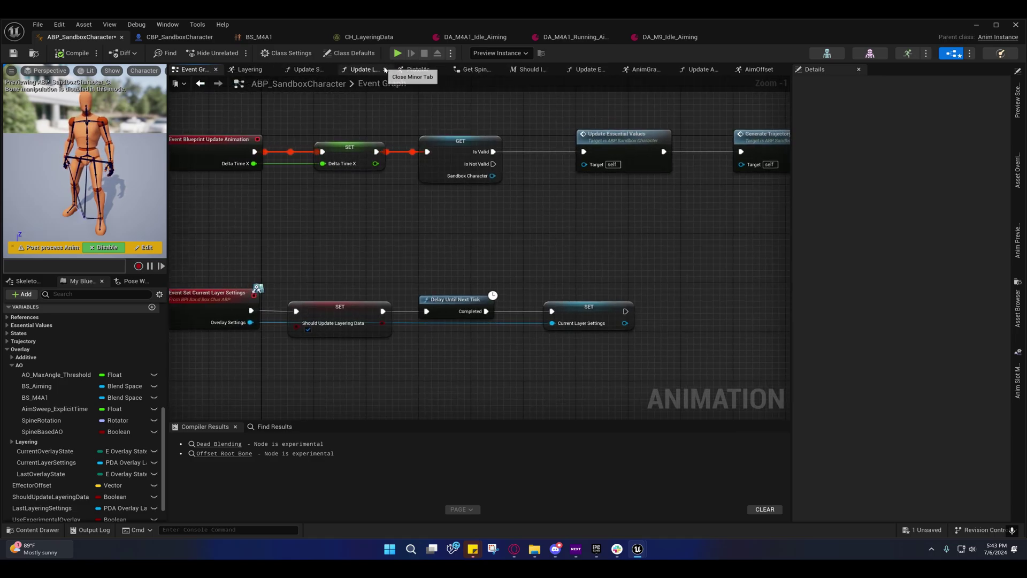
left_click(386, 69)
left_click(435, 69)
left_click(436, 69)
left_click(463, 69)
left_click(463, 70)
left_click(540, 70)
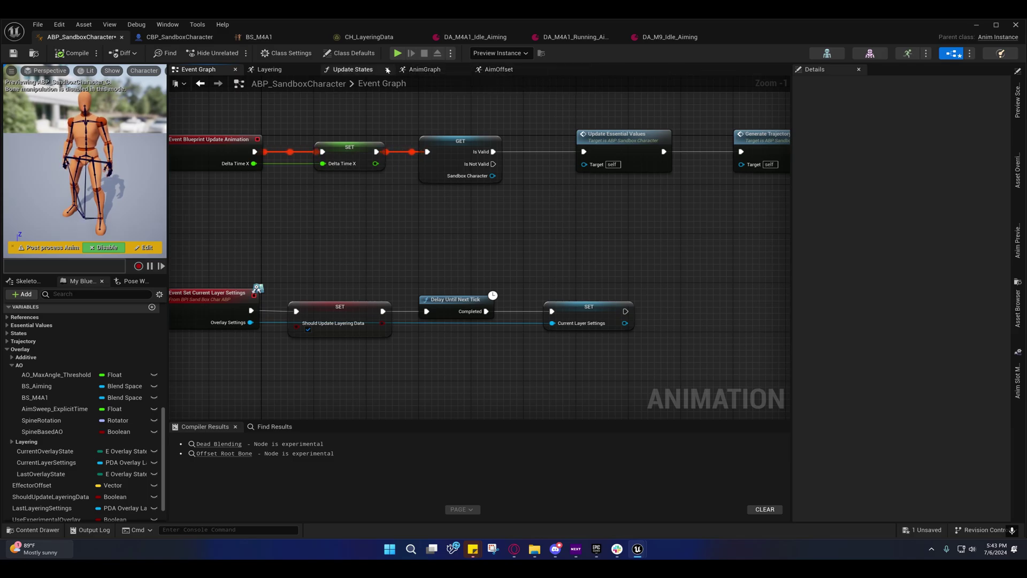
left_click(387, 69)
Open the AnimGraph and frame the AimOffset Logic comment and the Offset Root Bone area.
left_click(342, 70)
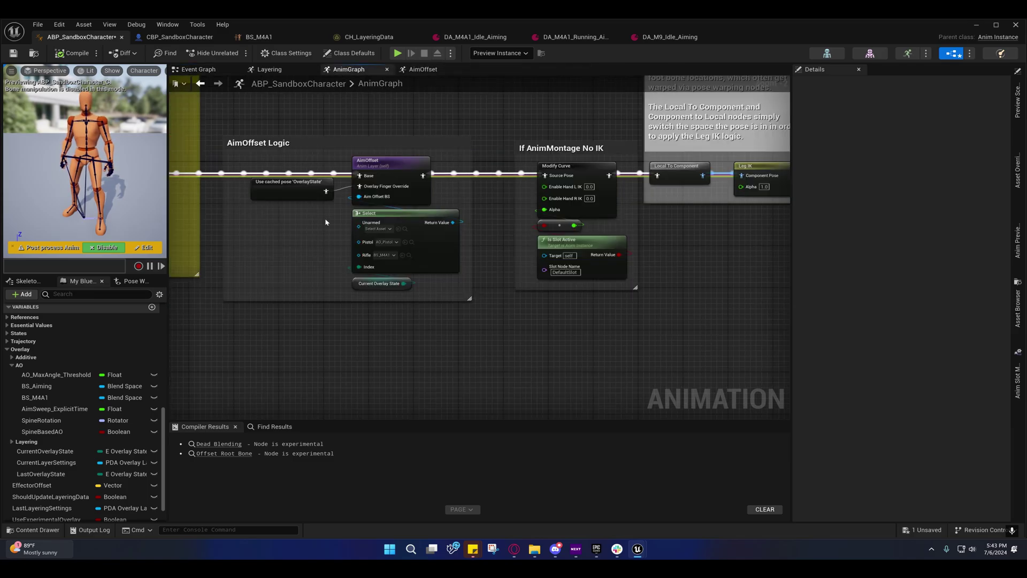
right_click_drag(270, 230, 452, 210)
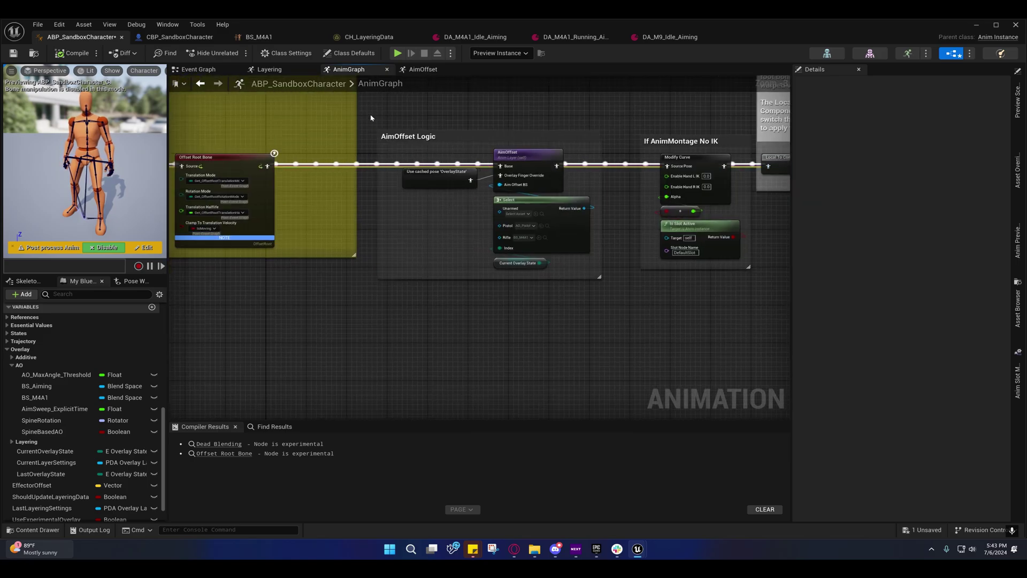
left_click(385, 133)
right_click_drag(427, 287, 646, 266)
scroll(604, 266, "down", 1)
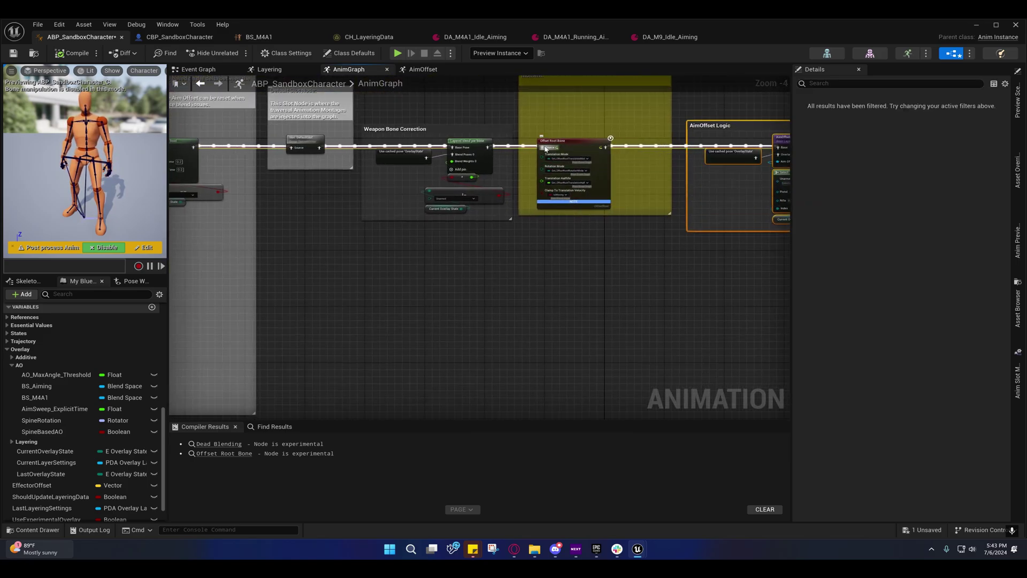
right_click_drag(470, 125, 516, 148)
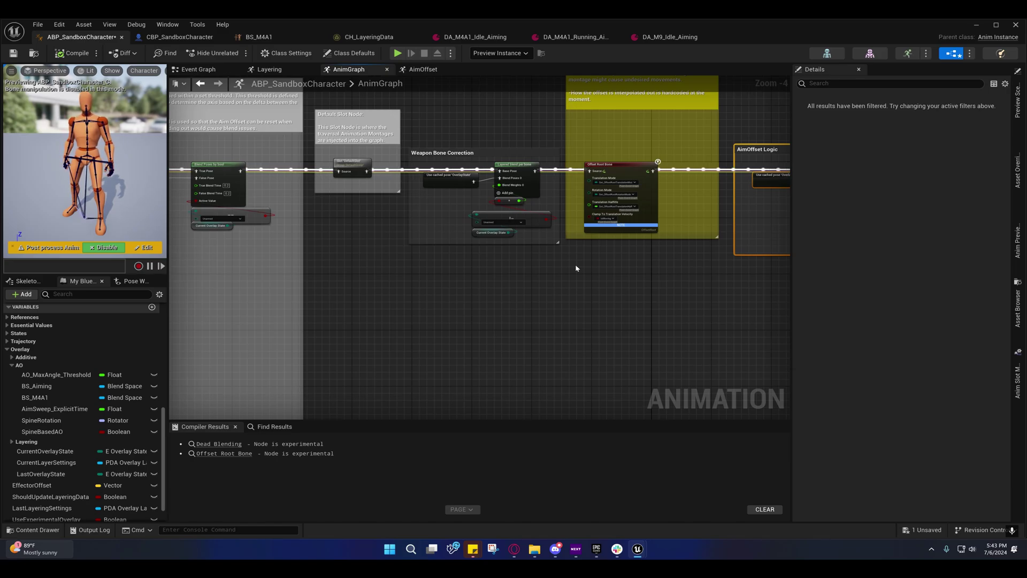
Pan across Weapon Bone Correction and Default Slot Node to the Offset Root Bone comment.
right_click_drag(637, 269, 395, 320)
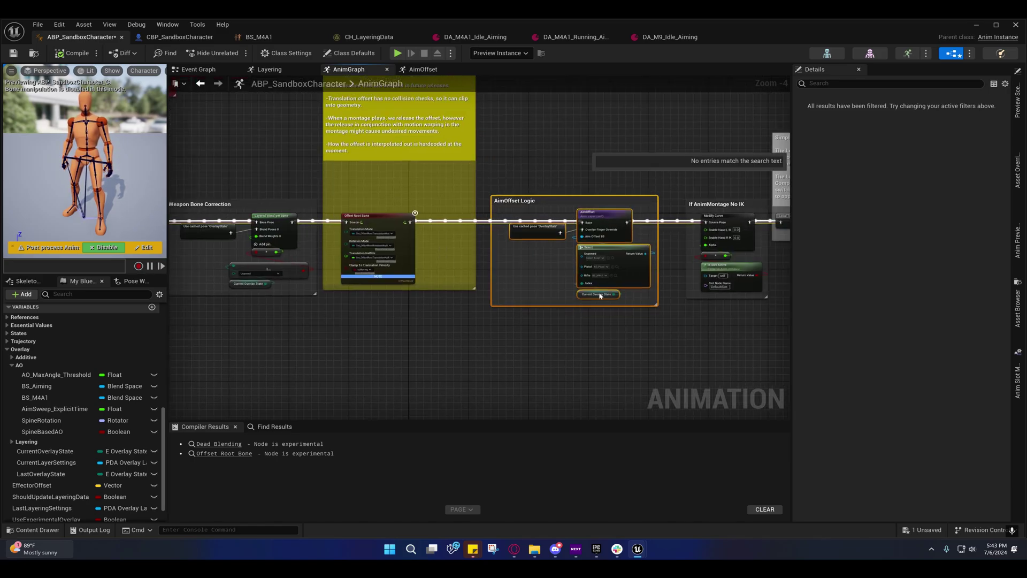
mouse_move(559, 292)
right_mouse_down()
mouse_move(611, 249)
mouse_move(740, 245)
right_mouse_up()
mouse_move(667, 277)
right_mouse_down()
mouse_move(741, 264)
mouse_move(522, 317)
mouse_move(809, 183)
right_mouse_up()
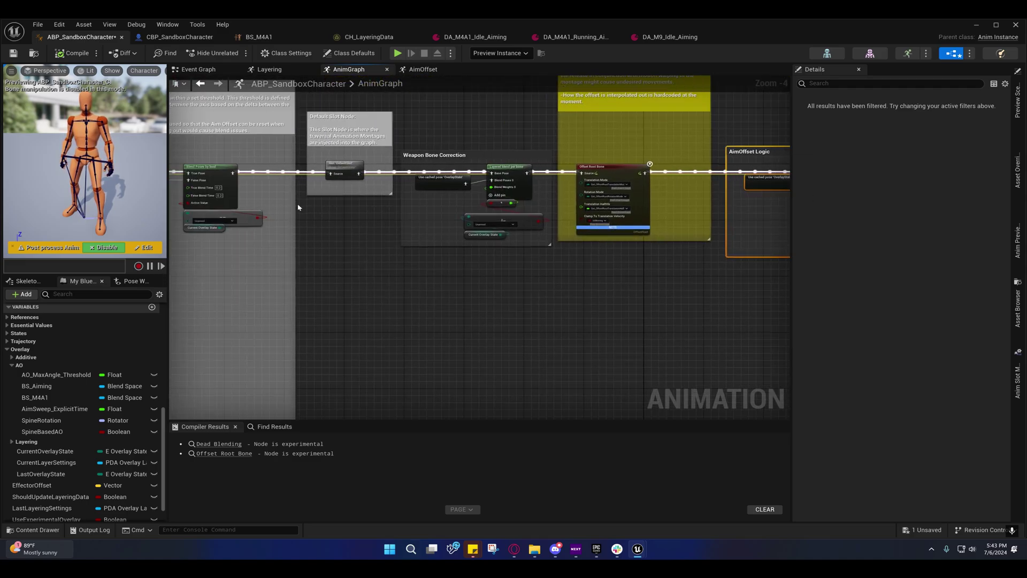
mouse_move(469, 327)
right_mouse_down()
mouse_move(530, 335)
mouse_move(600, 312)
right_mouse_up()
Inspect the Weapon Bone Correction's Layered blend per bone branch filter settings.
mouse_move(491, 285)
right_mouse_down()
mouse_move(644, 242)
mouse_move(651, 256)
mouse_move(443, 307)
right_mouse_up()
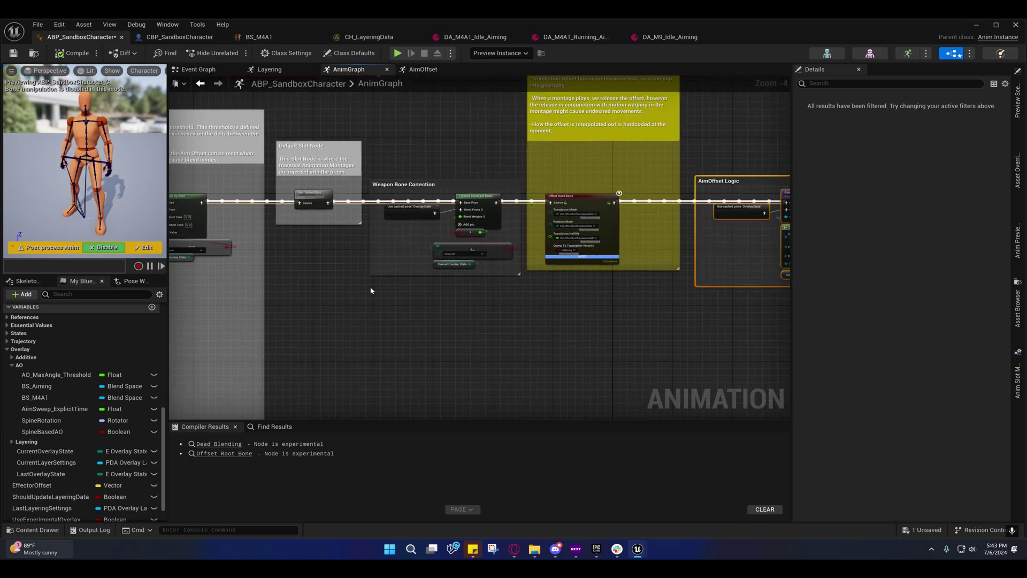
right_click_drag(370, 291, 479, 275)
left_click(587, 181)
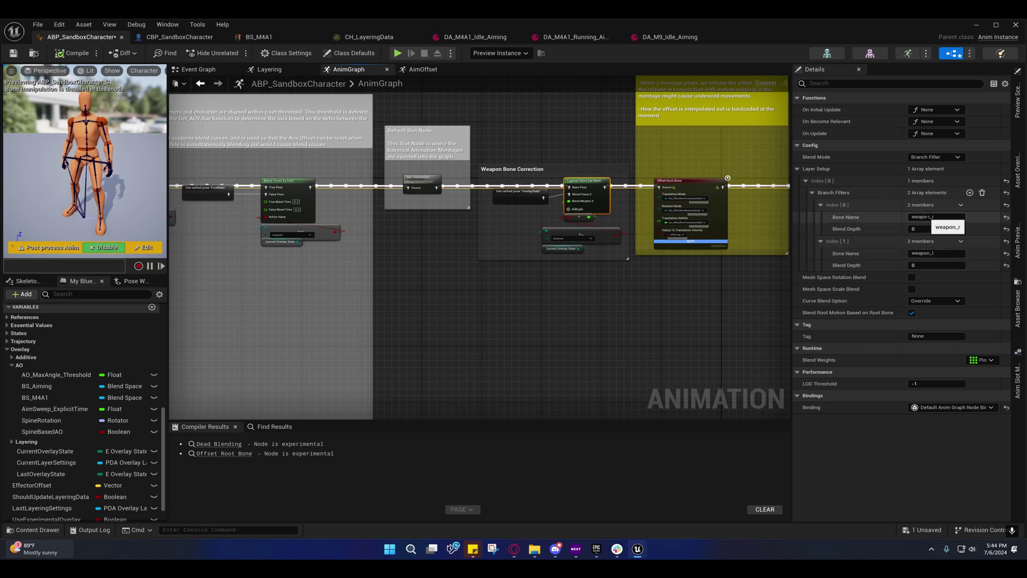
Check the Default Slot node's DefaultGroup.DefaultSlot setting, then move to the Overlay State section.
right_click_drag(455, 230, 508, 231)
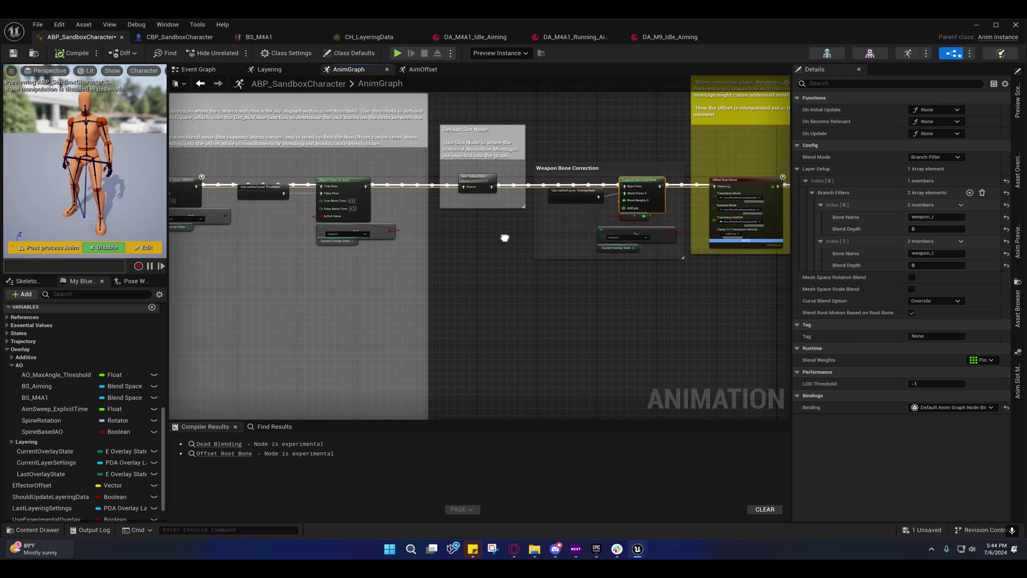
left_click(483, 187)
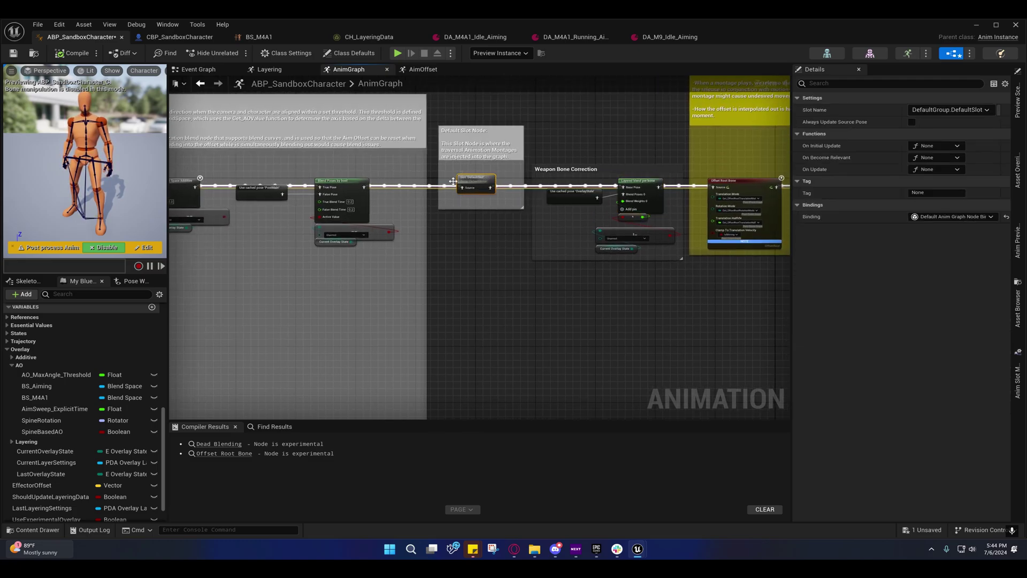
mouse_move(483, 187)
right_mouse_down()
mouse_move(385, 282)
mouse_move(627, 234)
right_mouse_up()
scroll(392, 275, "up", 1)
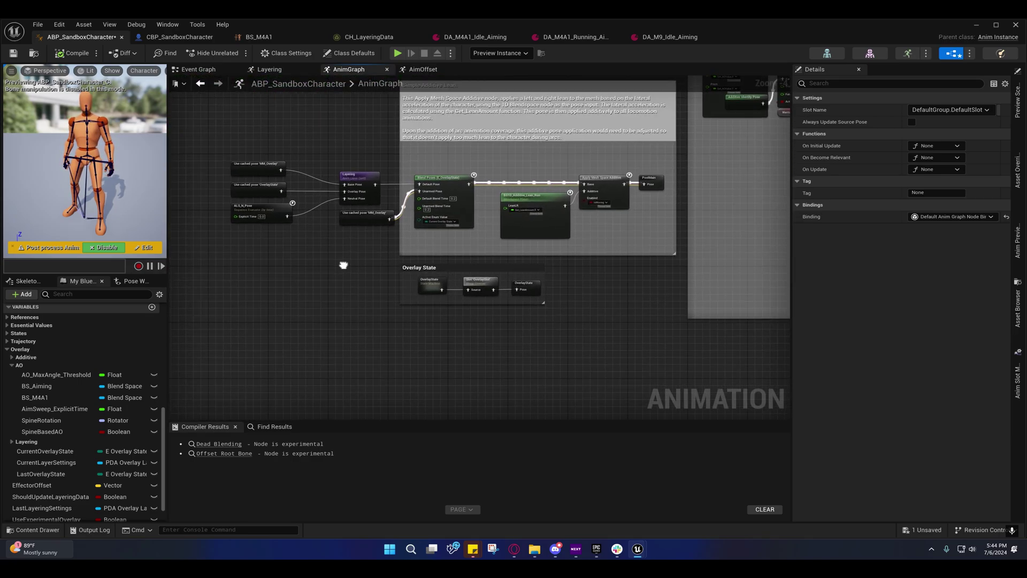
scroll(349, 264, "up", 1)
scroll(362, 266, "up", 1)
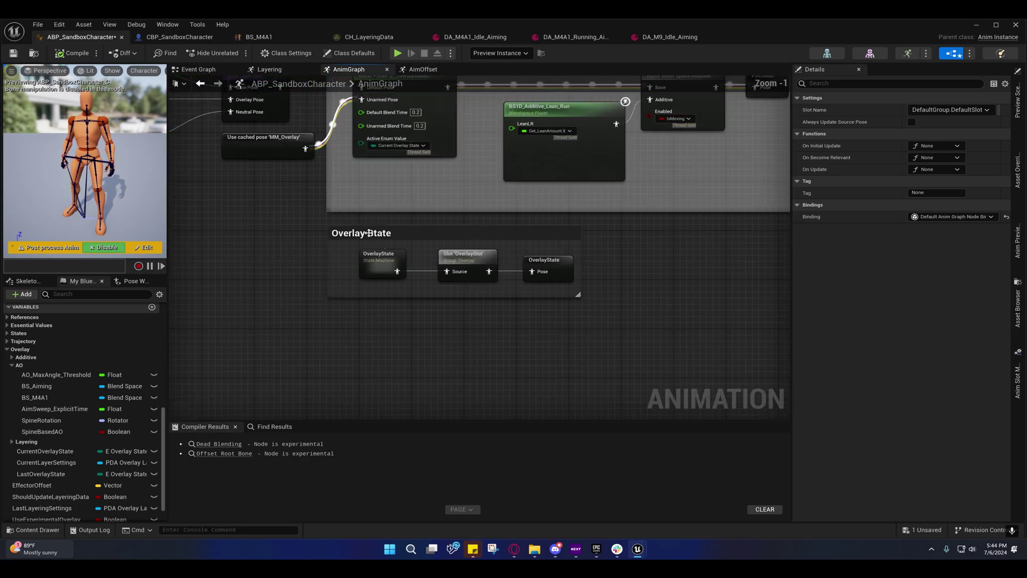
left_click(465, 261)
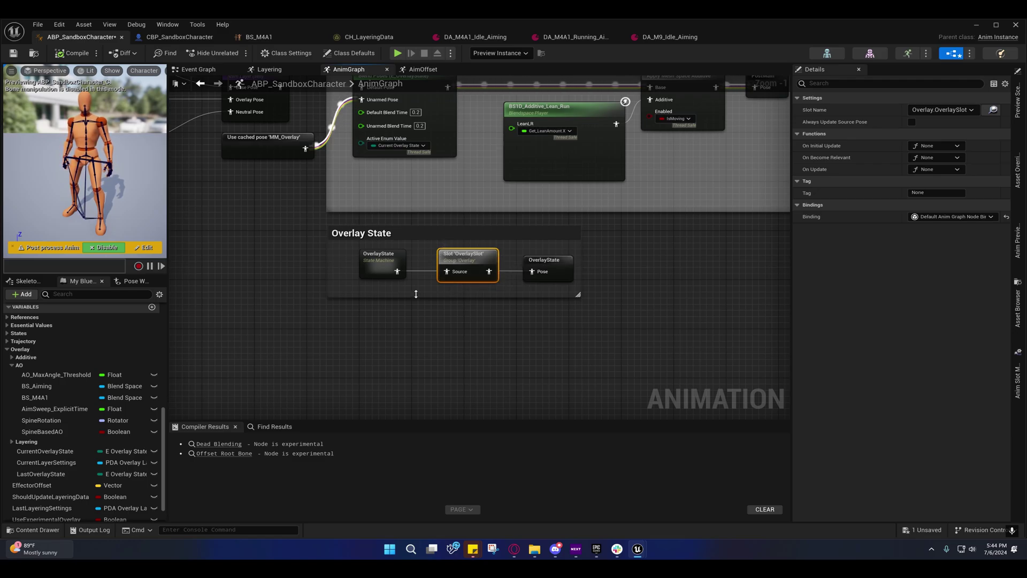
right_click_drag(379, 265, 431, 230)
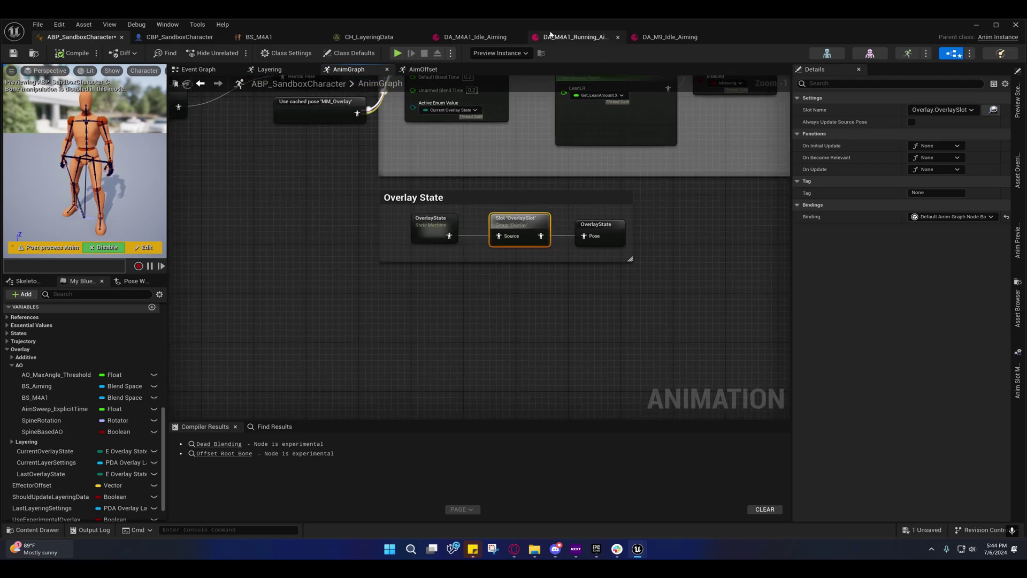
left_click(570, 37)
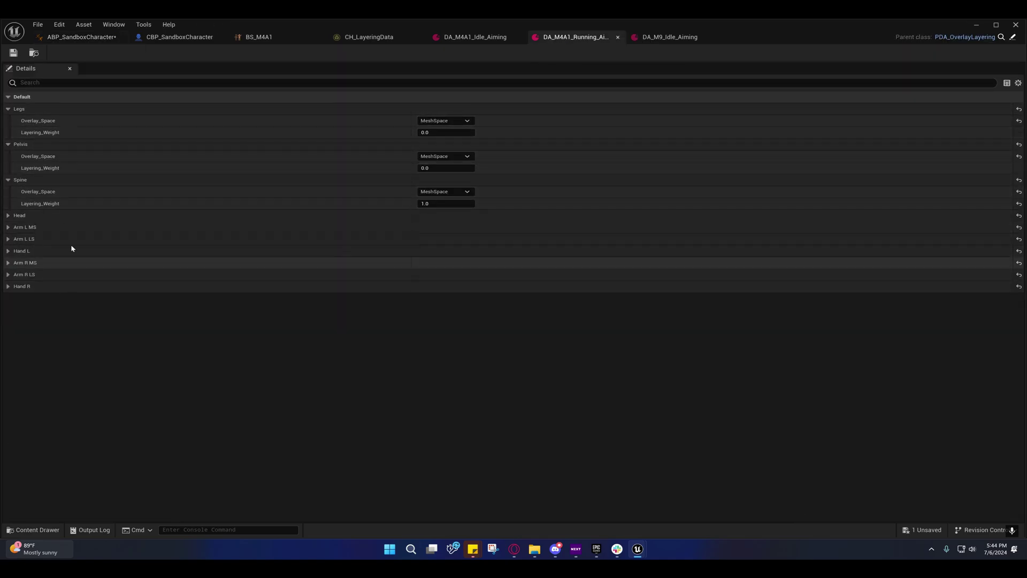
left_click(82, 37)
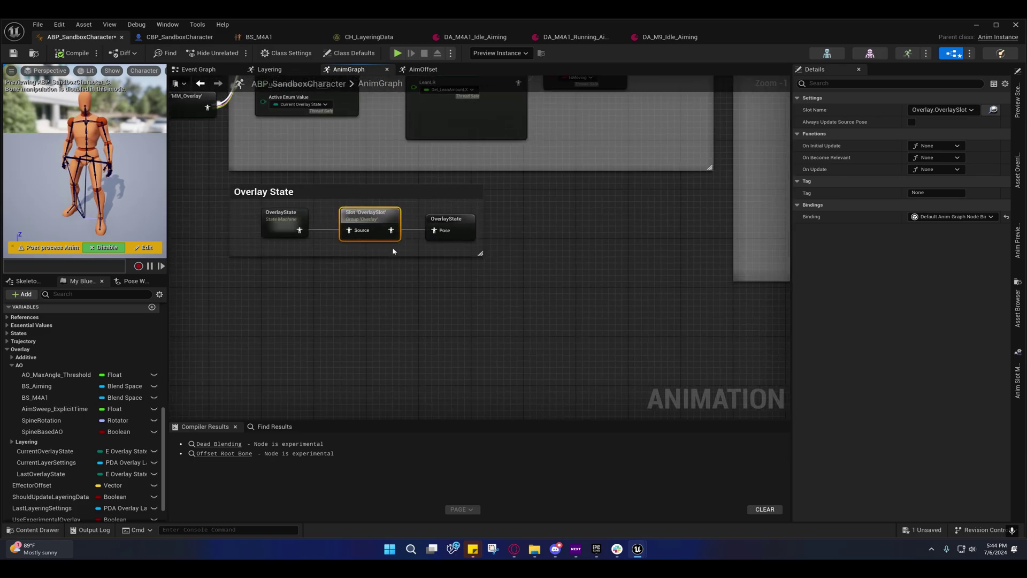
mouse_move(390, 254)
right_mouse_down()
mouse_move(445, 252)
mouse_move(408, 206)
right_mouse_up()
scroll(408, 207, "down", 1)
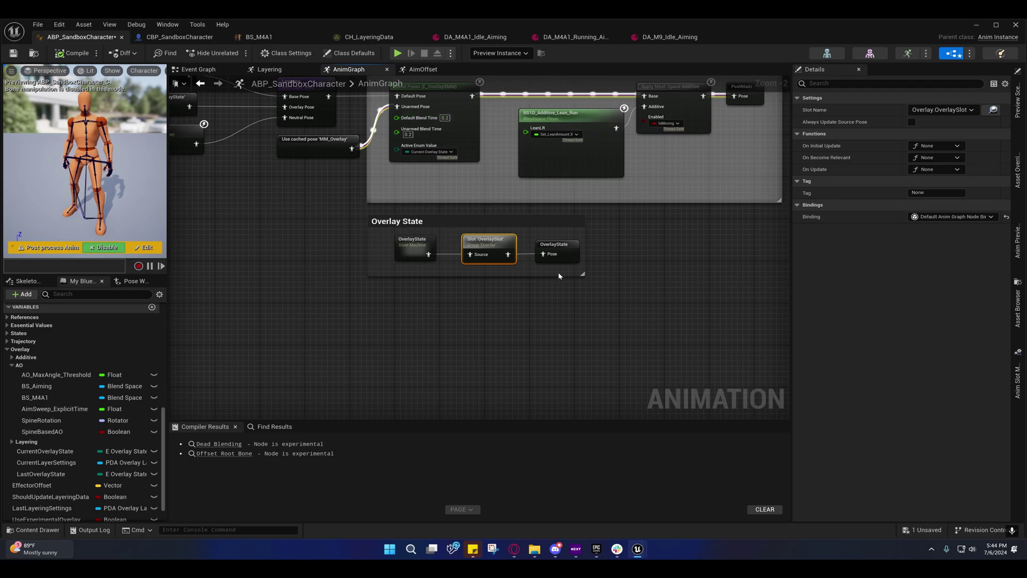
right_click_drag(428, 302, 485, 297)
left_click(474, 267)
left_click(383, 271)
left_click(552, 242)
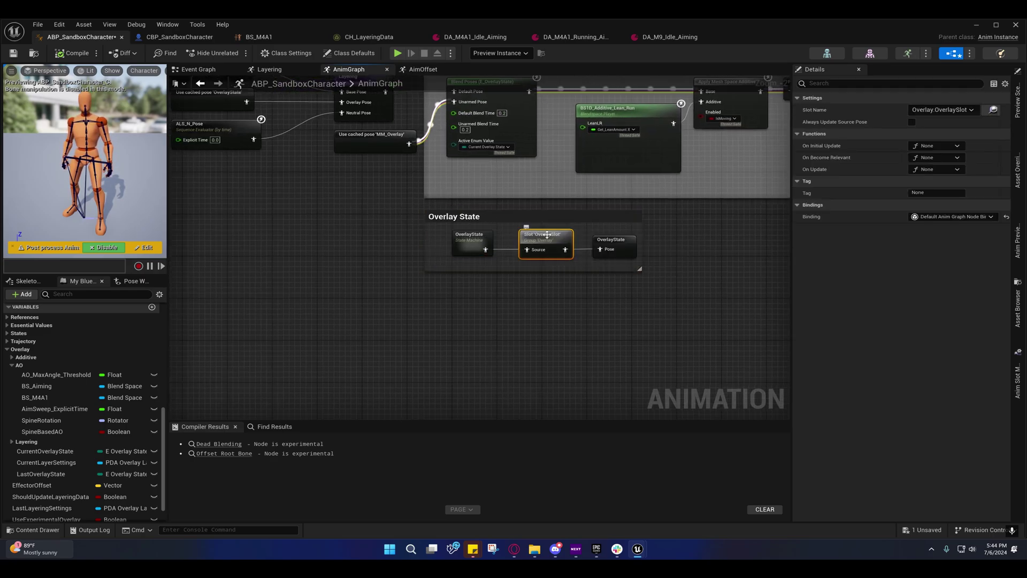
right_click_drag(567, 284, 417, 287)
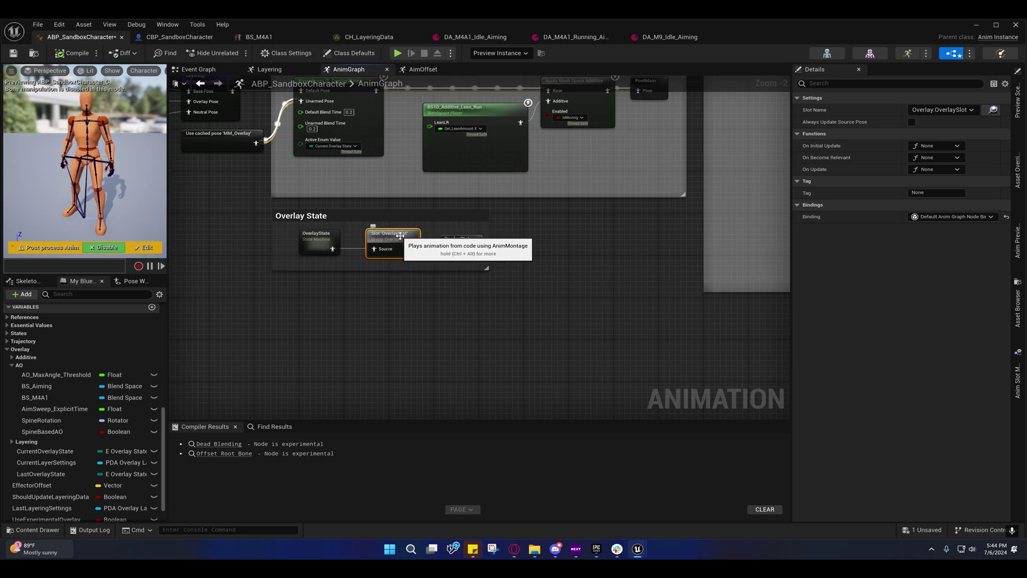
right_click_drag(367, 296, 414, 298)
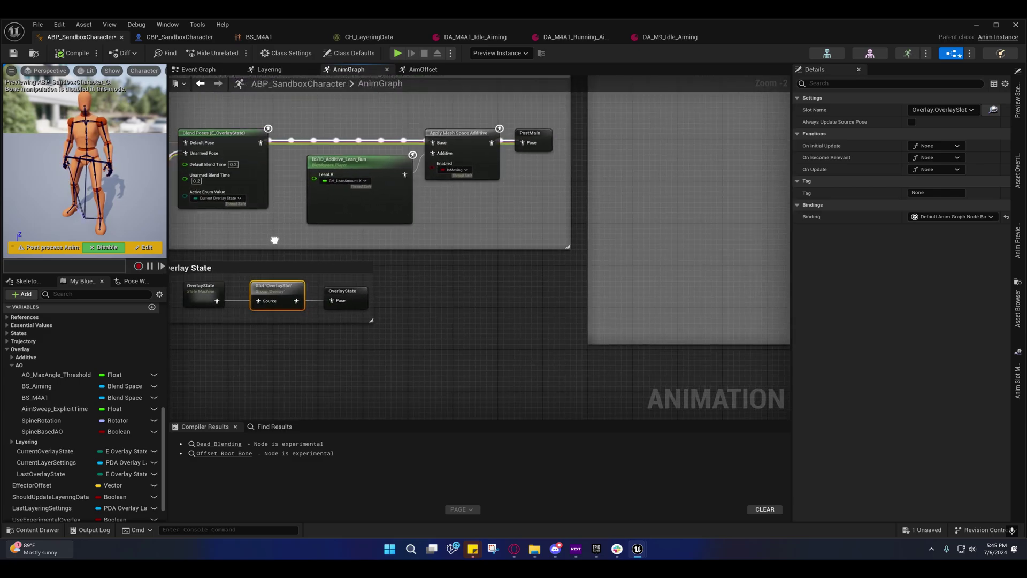
Inspect the Apply Mesh Space Additive node and bring the Overlay State section into view.
left_click(492, 129)
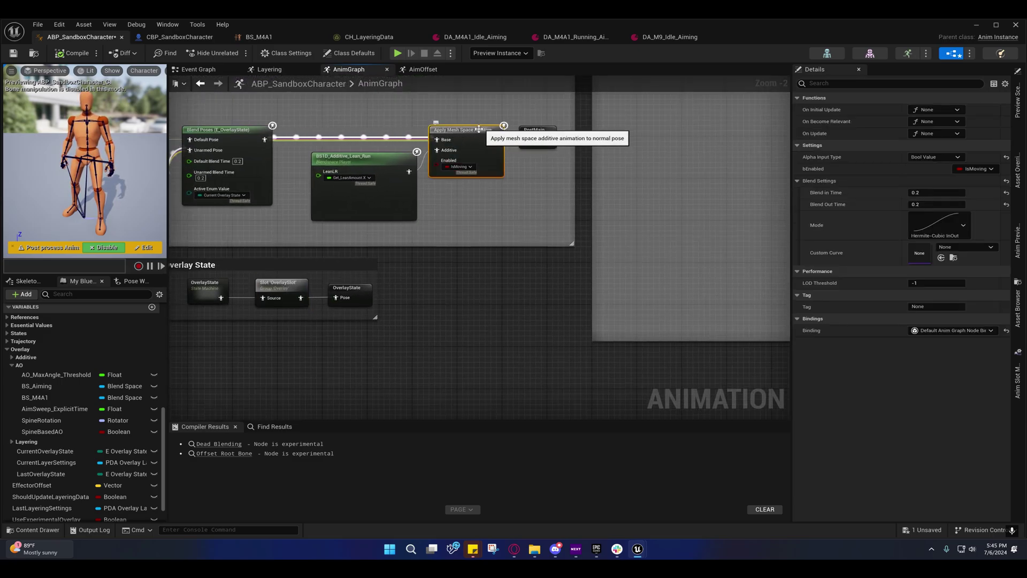
right_click_drag(492, 129, 642, 201)
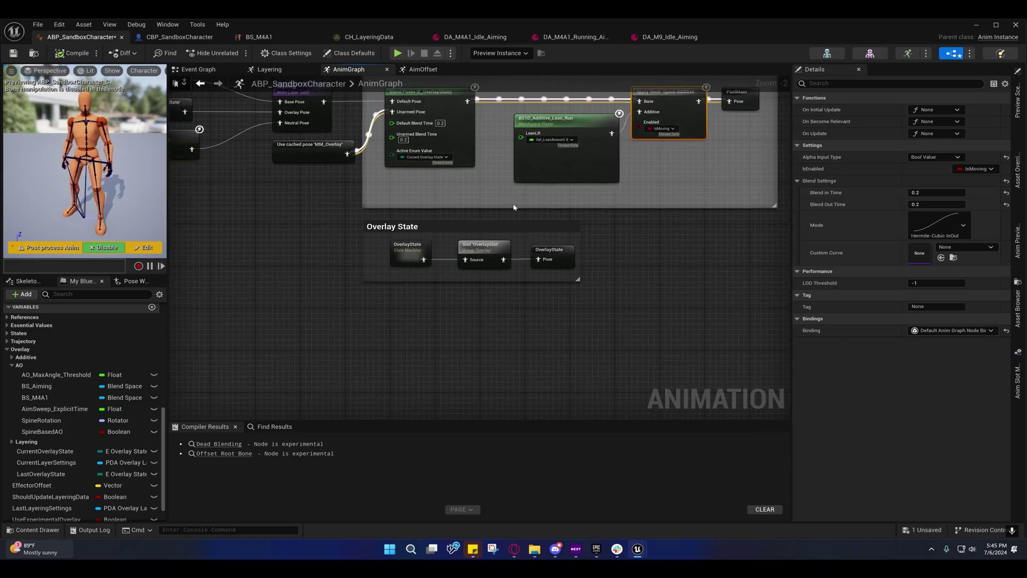
mouse_move(514, 209)
right_mouse_down()
mouse_move(505, 189)
mouse_move(429, 277)
right_mouse_up()
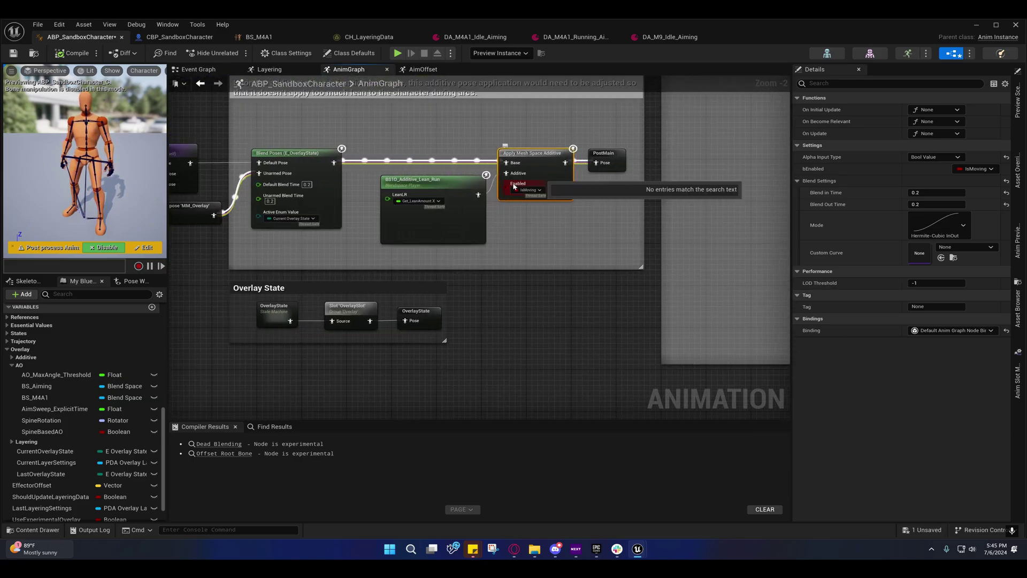
right_click_drag(381, 297, 423, 194)
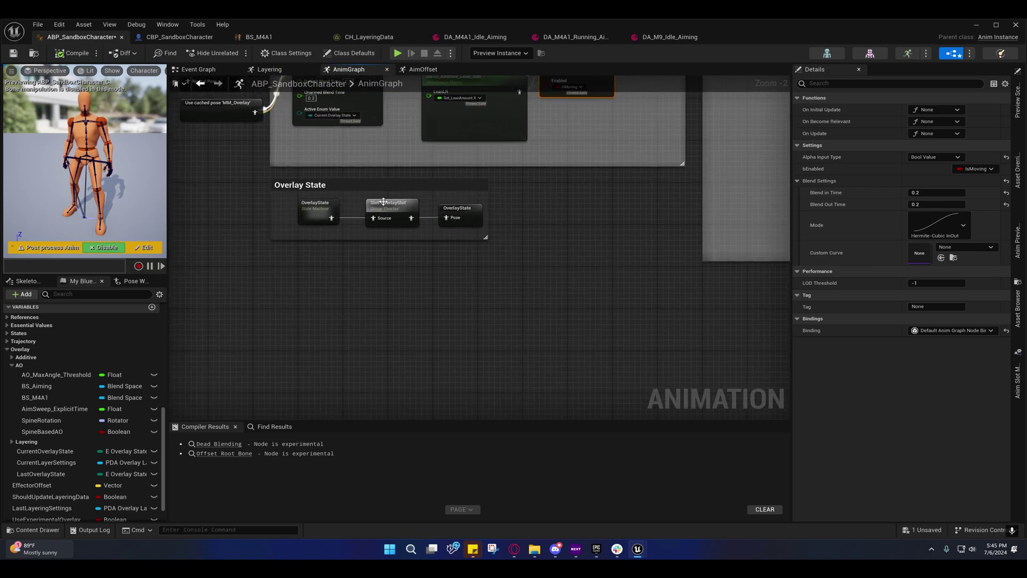
Inspect the OverlaySlot slot node, then frame the Layering and Blend Poses nodes.
left_click(383, 202)
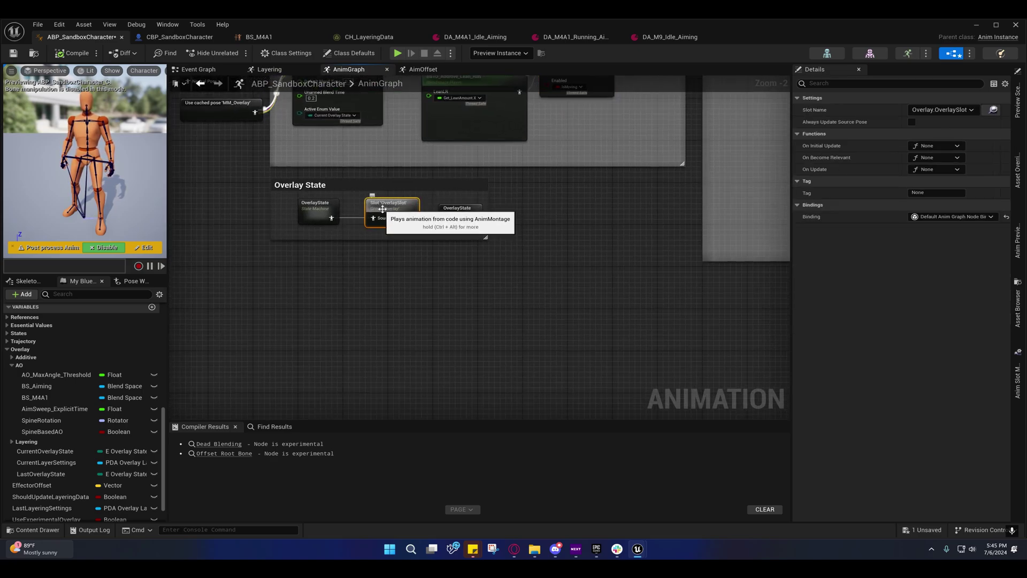
mouse_move(490, 211)
right_mouse_down()
mouse_move(531, 222)
mouse_move(616, 212)
right_mouse_up()
right_click_drag(525, 254, 600, 245)
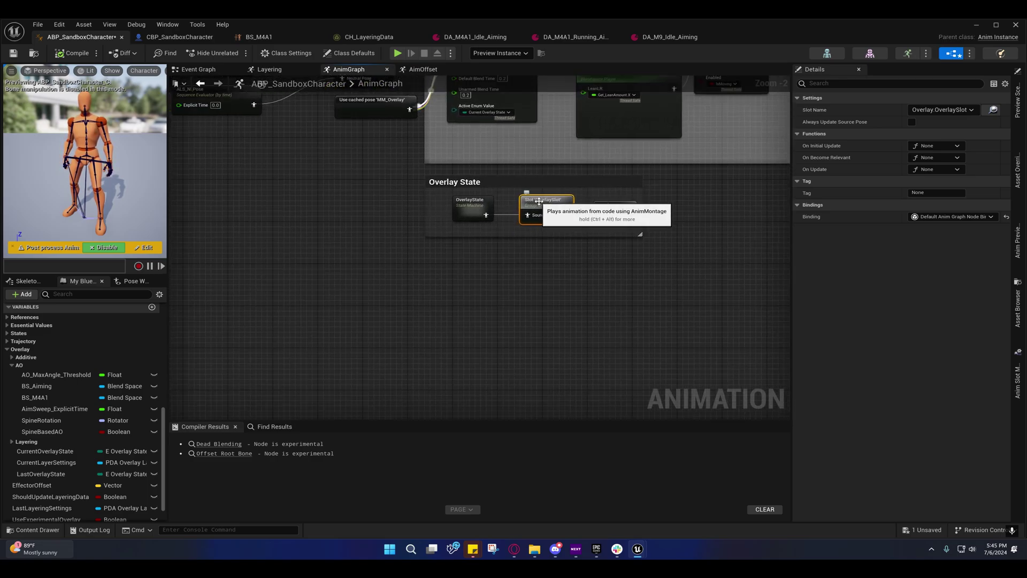
right_click_drag(275, 93, 467, 253)
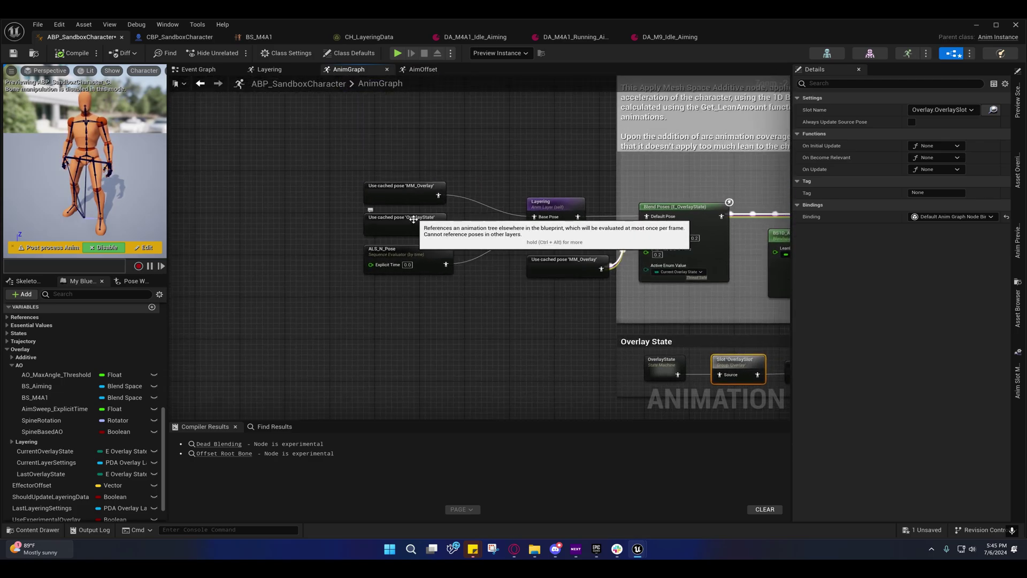
Zoom in on the Overlay State and Play Anim Montage nodes.
right_click_drag(508, 310, 424, 252)
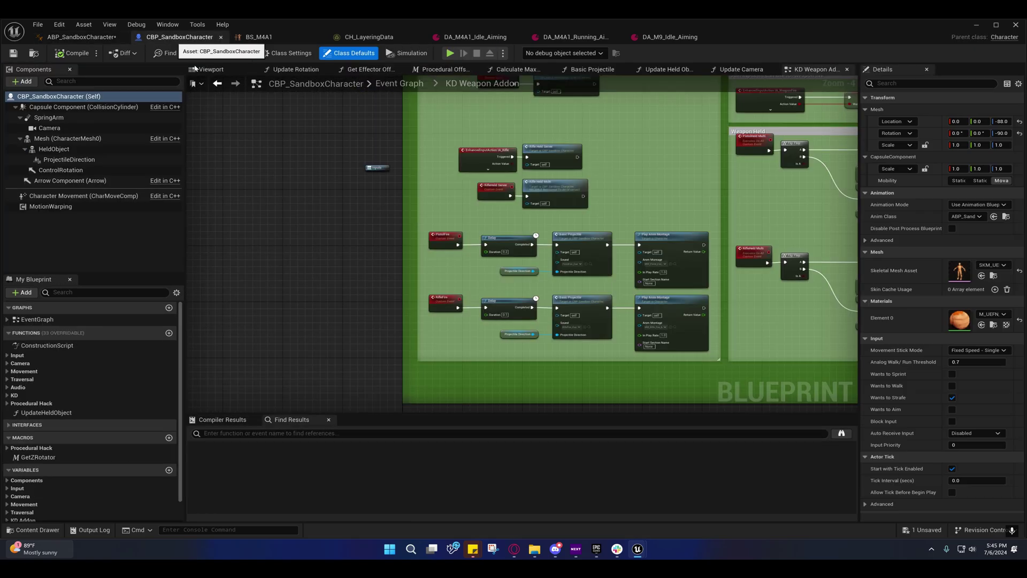
scroll(374, 166, "down", 2)
scroll(407, 202, "up", 2)
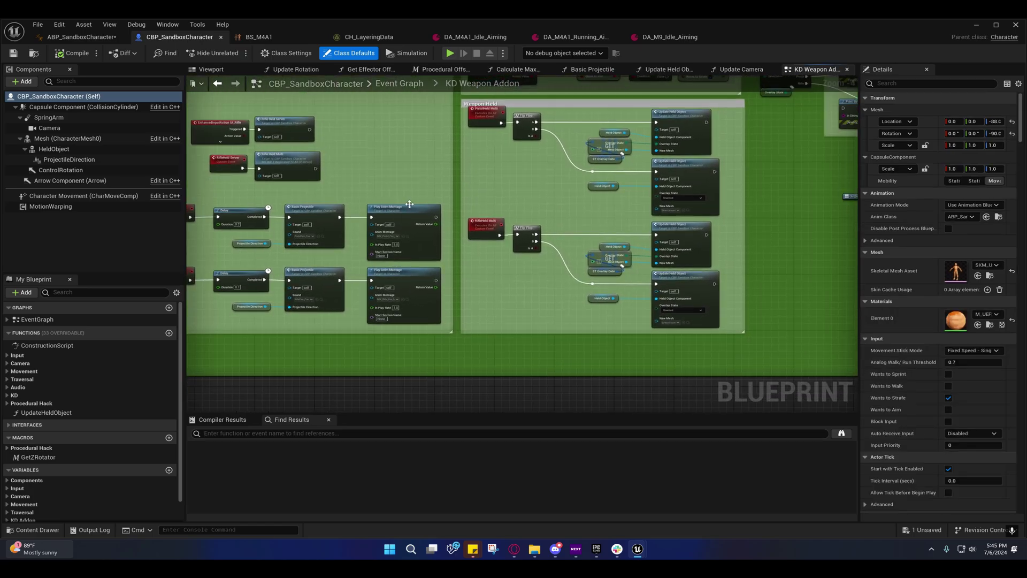
scroll(299, 268, "up", 1)
scroll(299, 268, "up", 1)
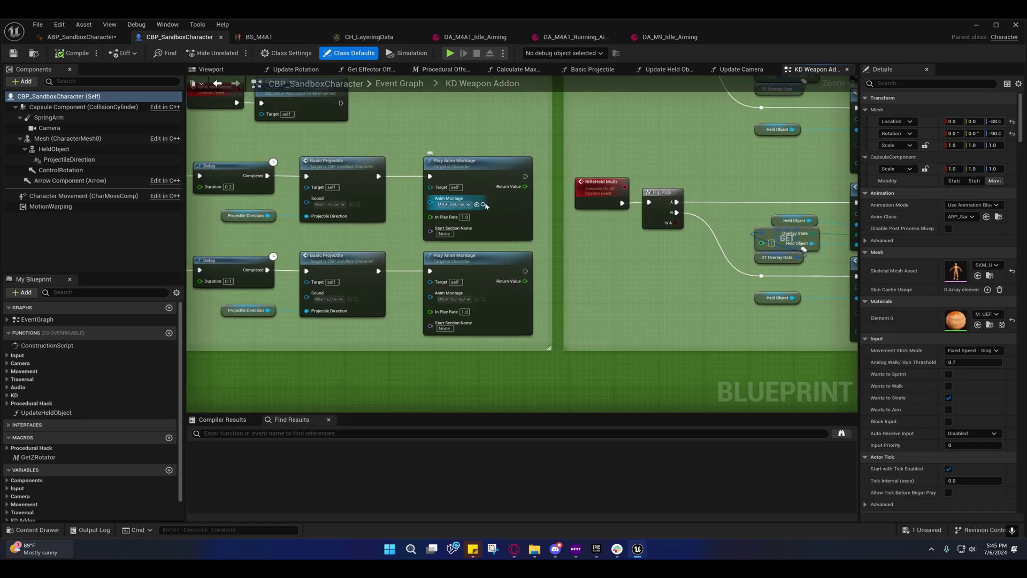
Find MM_Pistol_Fire_Montage in the Content Drawer's M4A1 folder and open it.
left_click(33, 530)
left_click(380, 461)
left_click(483, 204)
double_click(726, 417)
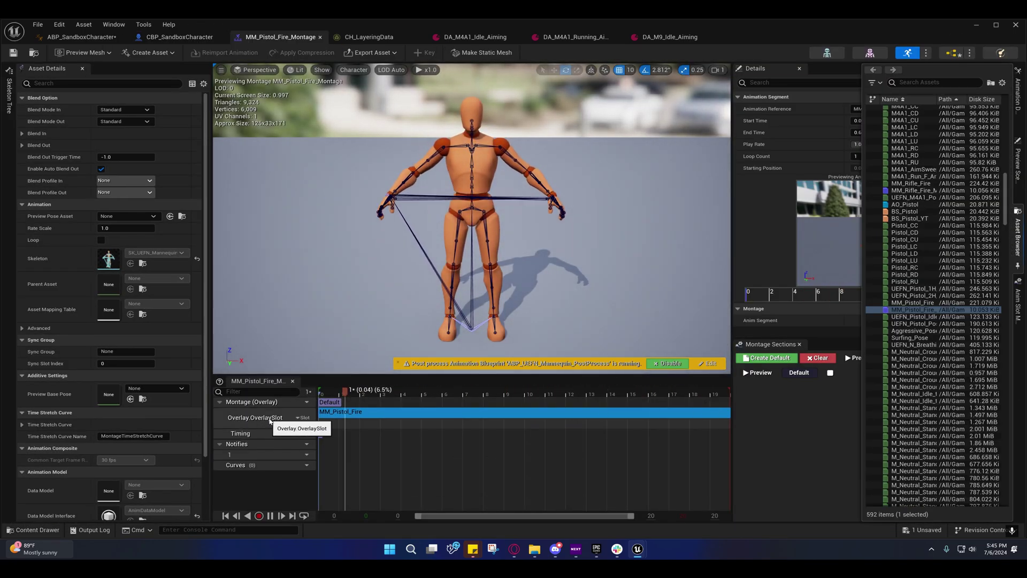
mouse_move(250, 417)
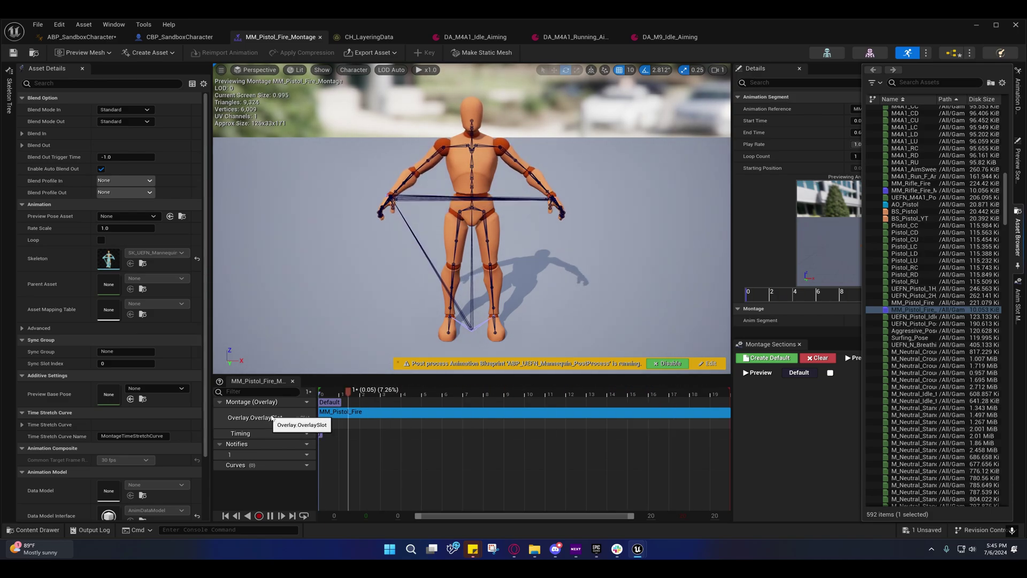
In ABP_SandboxCharacter, list the slots in the Anim Slot Manager and open the Layering graph.
left_click(80, 37)
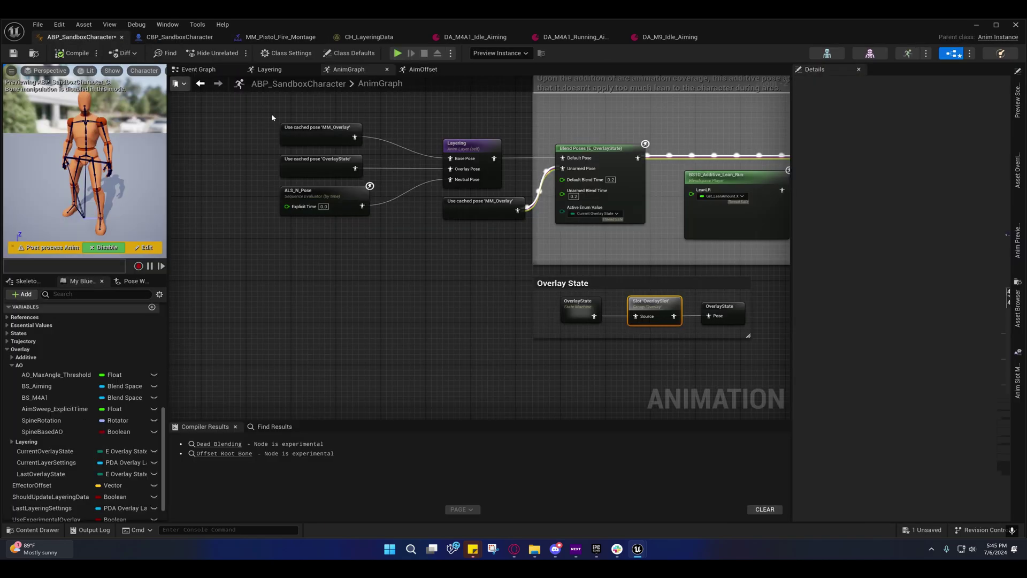
left_click(1017, 380)
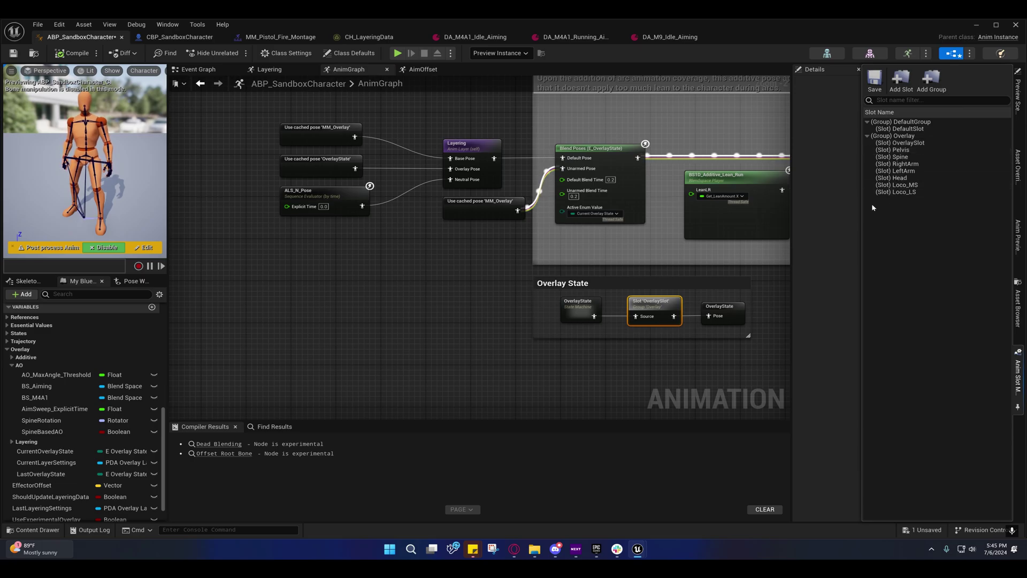
right_click_drag(461, 142, 323, 166)
left_click(323, 167)
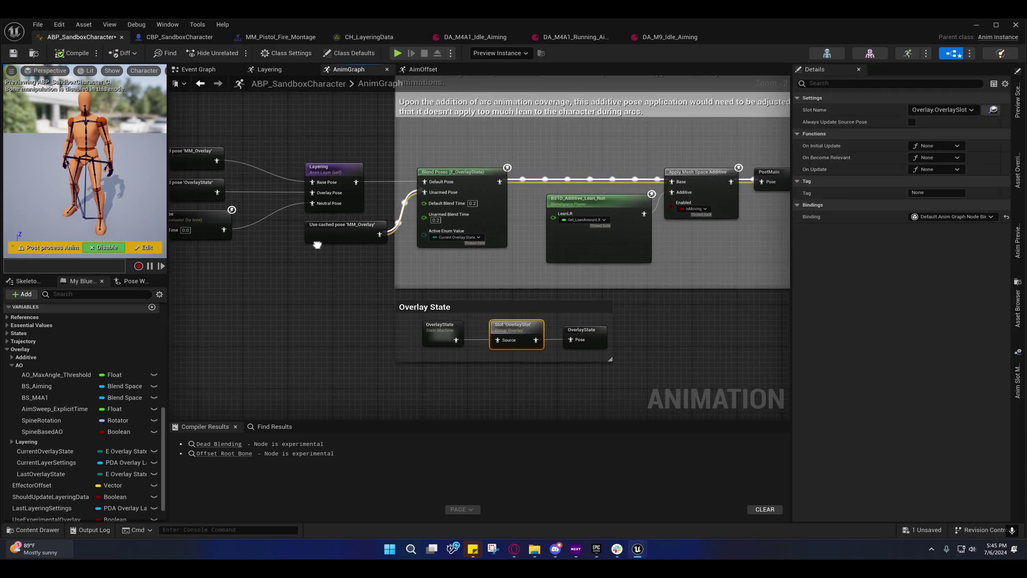
double_click(324, 166)
scroll(334, 150, "up", 1)
scroll(375, 187, "up", 1)
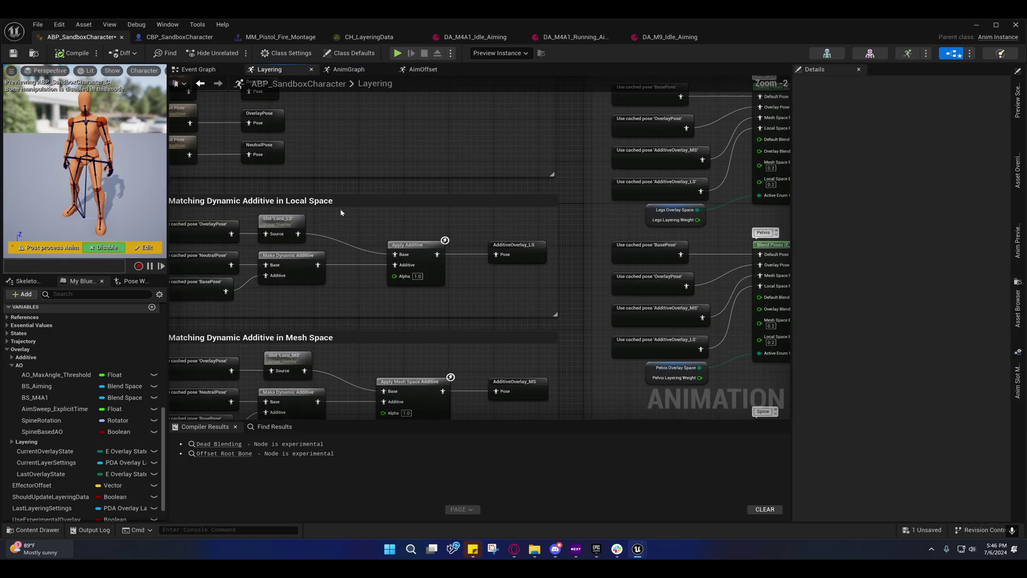
scroll(415, 224, "up", 1)
left_click(414, 225)
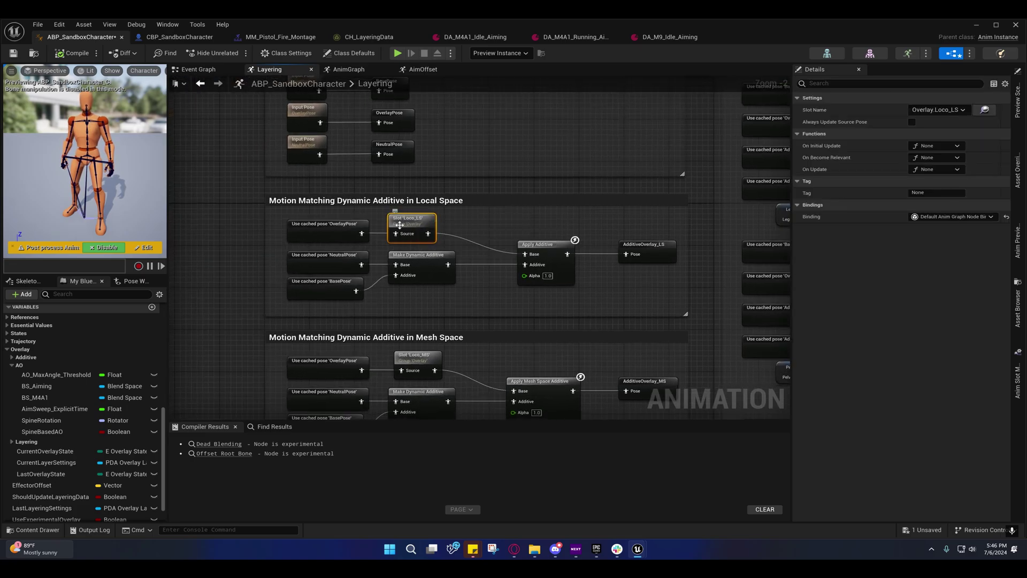
right_click_drag(436, 225, 437, 170)
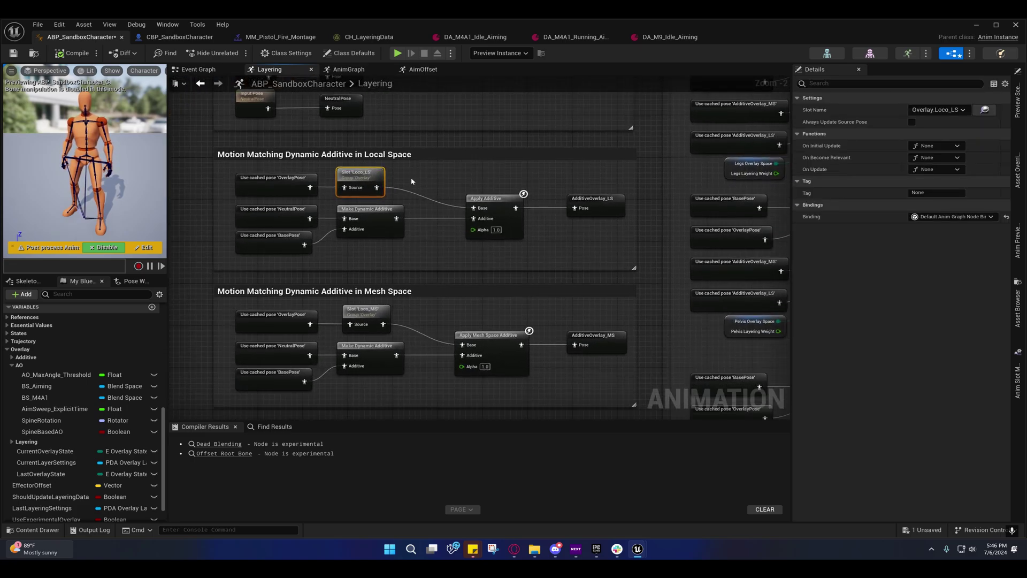
left_click_drag(298, 245, 395, 199)
right_click_drag(465, 219, 388, 222)
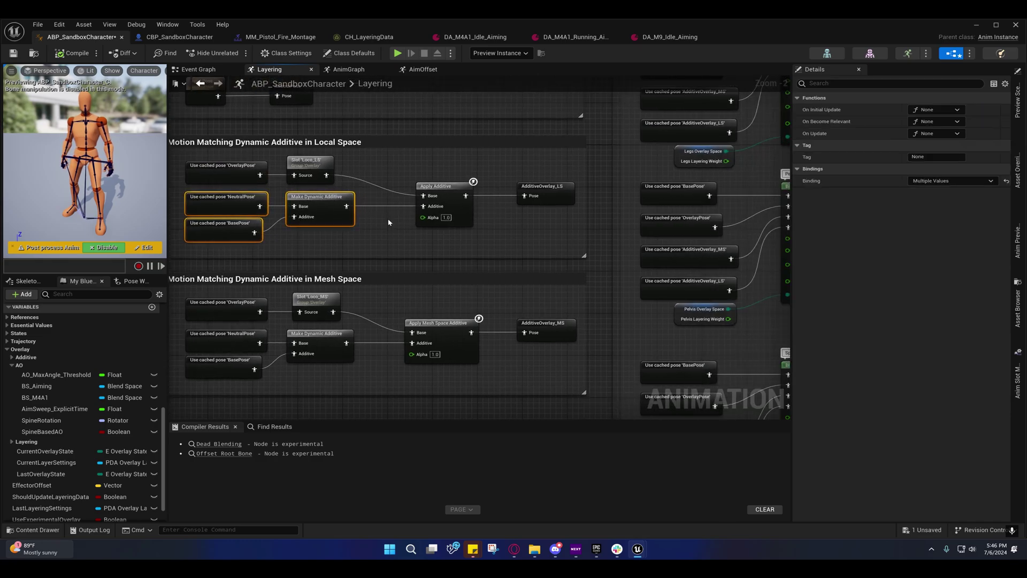
left_click(454, 200)
right_click_drag(455, 200, 585, 206)
left_click_drag(502, 167, 398, 183)
mouse_move(511, 319)
right_mouse_down()
mouse_move(448, 216)
mouse_move(442, 187)
right_mouse_up()
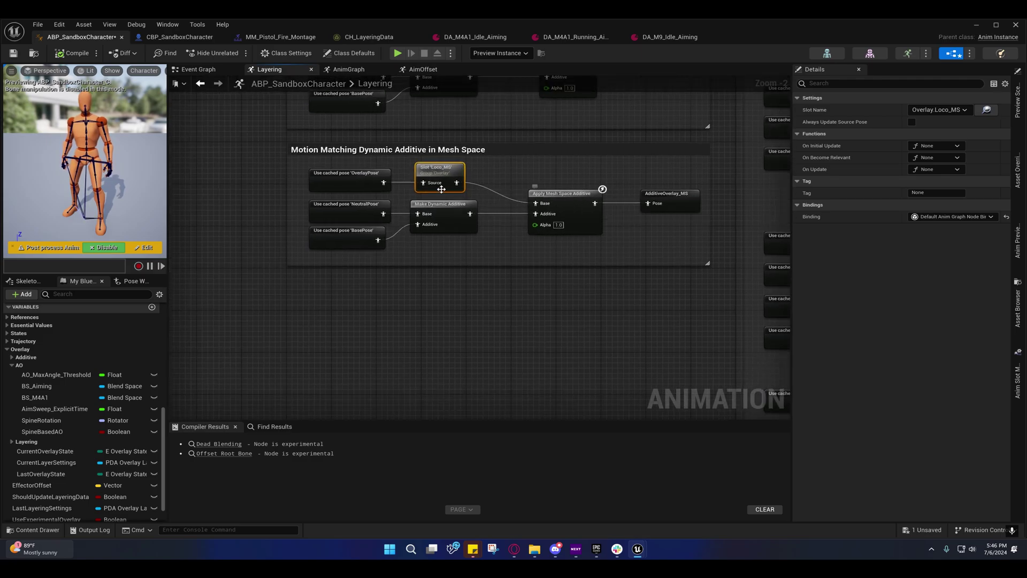
right_click_drag(617, 173, 352, 236)
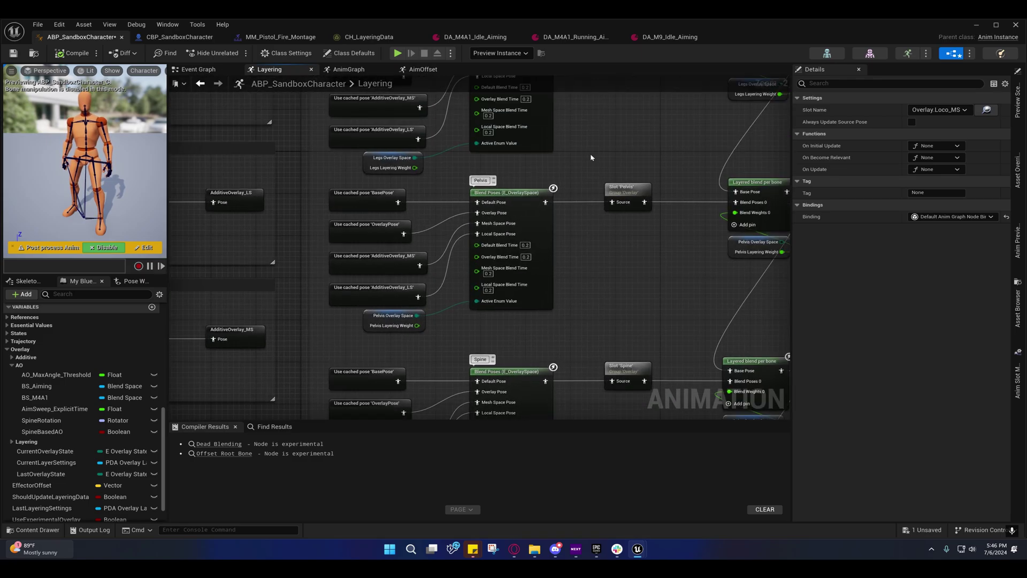
mouse_move(590, 158)
right_mouse_down()
mouse_move(552, 170)
mouse_move(458, 252)
right_mouse_up()
scroll(458, 252, "down", 1)
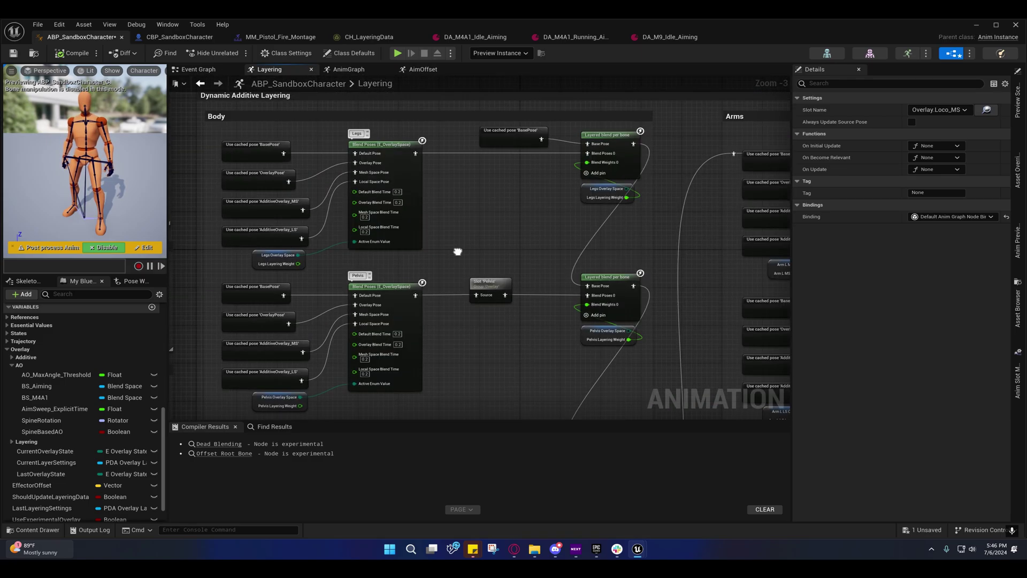
left_click(605, 155)
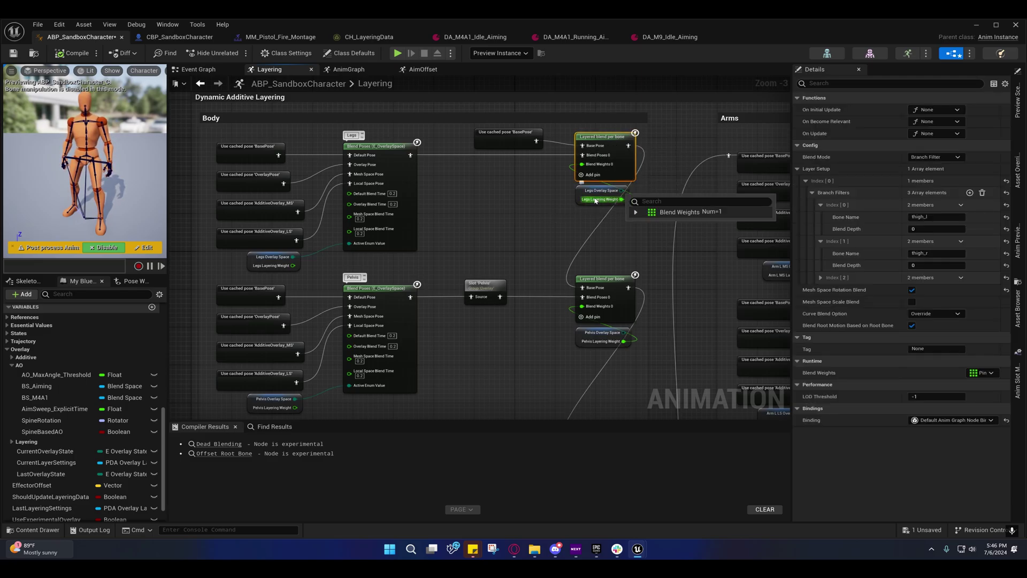
right_click_drag(557, 208, 557, 22)
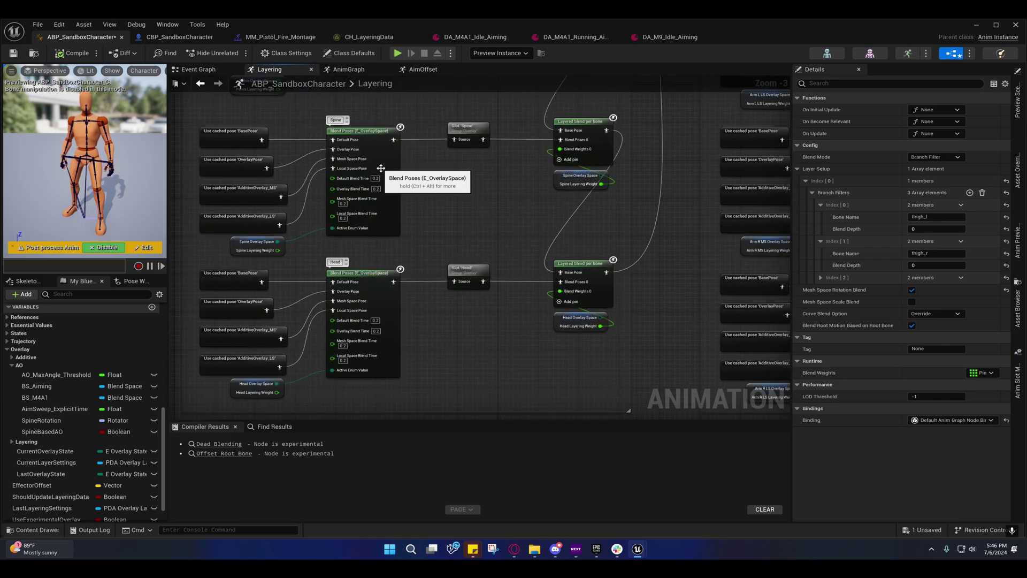
mouse_move(508, 319)
right_mouse_down()
mouse_move(404, 248)
mouse_move(392, 191)
right_mouse_up()
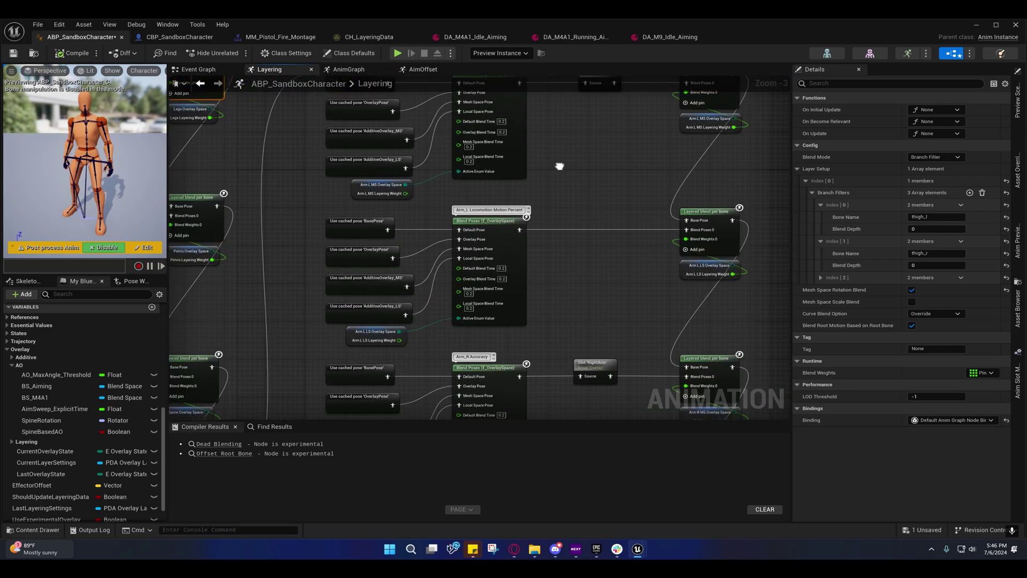
mouse_move(522, 183)
right_mouse_down()
mouse_move(365, 273)
mouse_move(597, 217)
right_mouse_up()
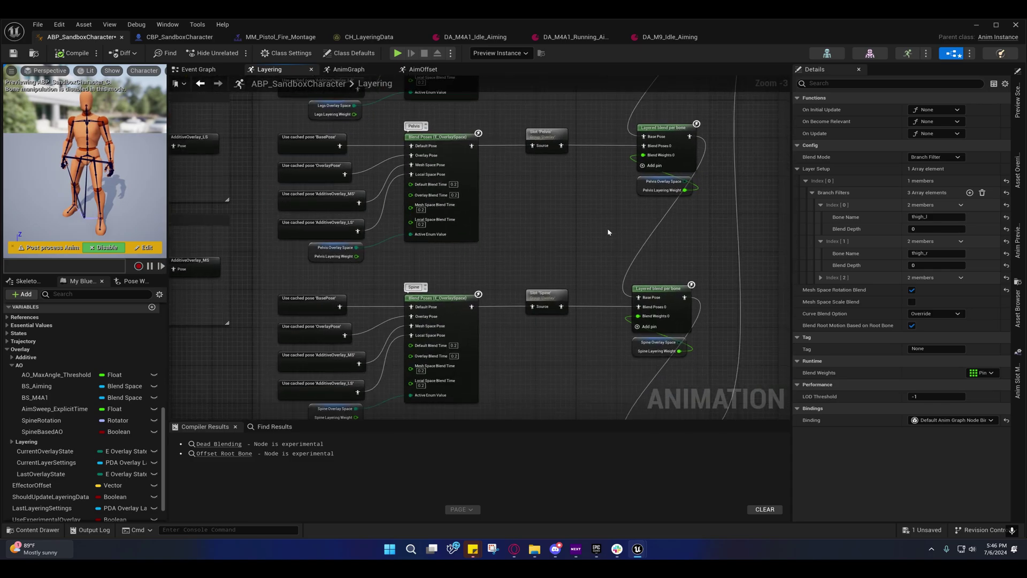
left_click(545, 135)
right_click_drag(547, 297, 489, 201)
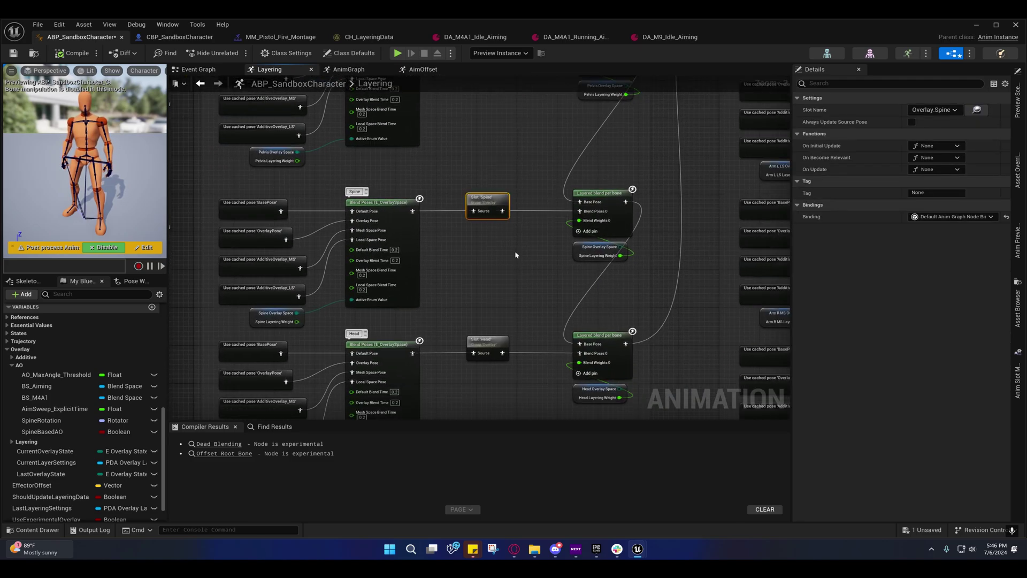
mouse_move(524, 276)
right_mouse_down()
mouse_move(409, 225)
mouse_move(383, 389)
mouse_move(388, 291)
mouse_move(436, 206)
mouse_move(478, 220)
mouse_move(542, 181)
mouse_move(442, 240)
mouse_move(532, 163)
right_mouse_up()
left_click(409, 225)
left_click(392, 198)
left_click(436, 206)
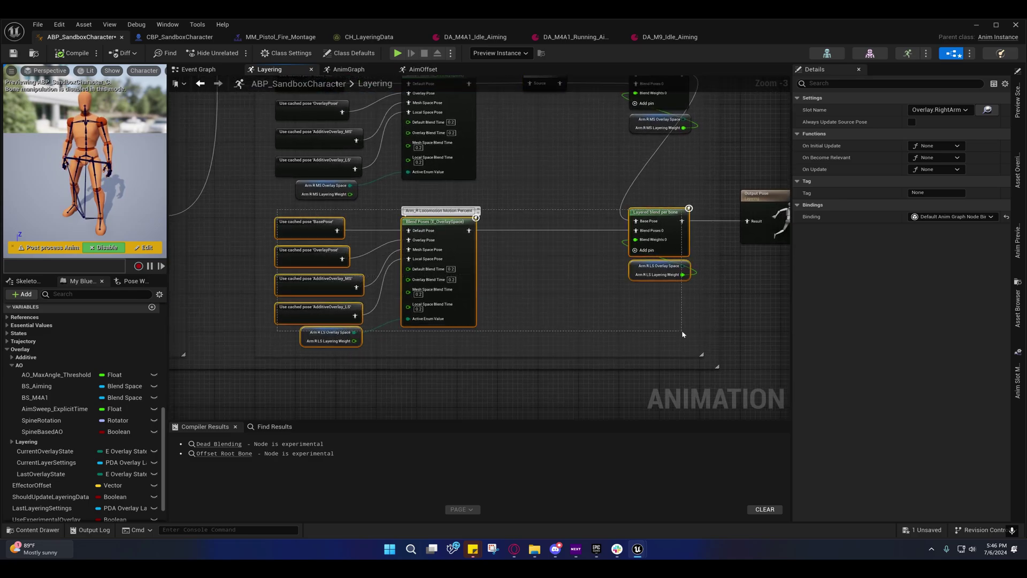
left_click_drag(278, 212, 683, 336)
right_click_drag(547, 178, 543, 402)
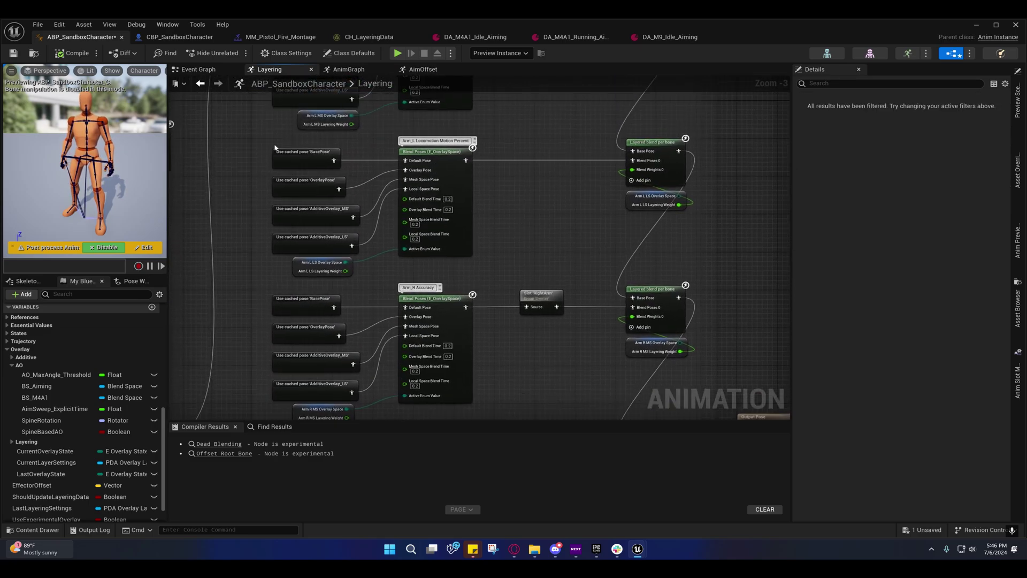
left_click_drag(275, 142, 664, 263)
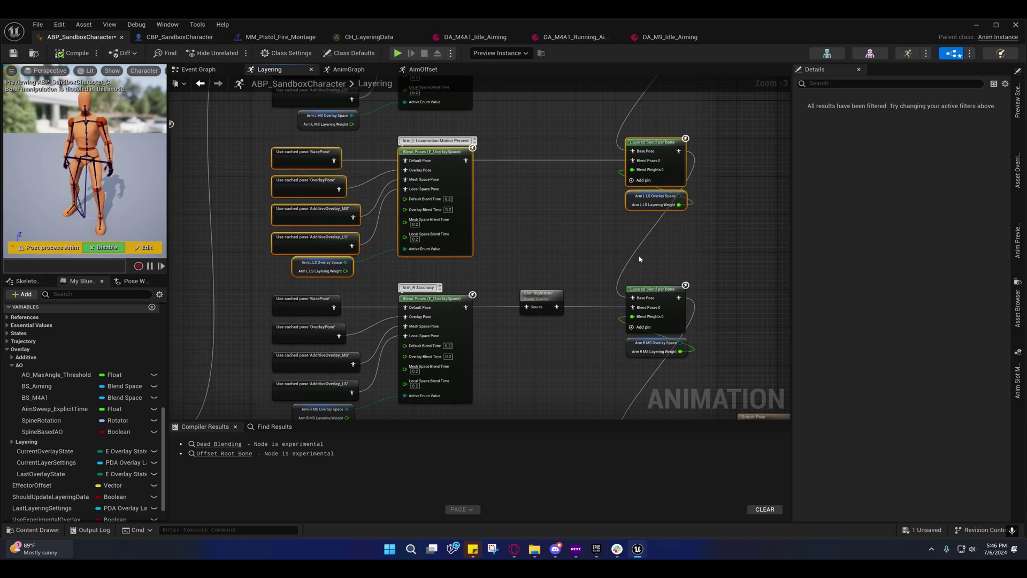
right_click_drag(612, 251, 615, 278)
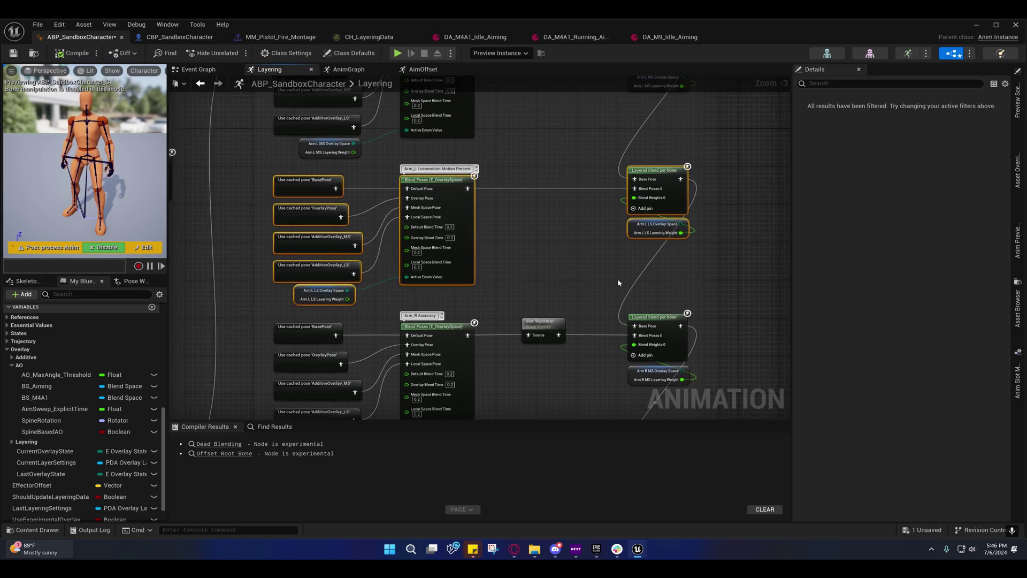
right_click_drag(557, 247, 517, 245)
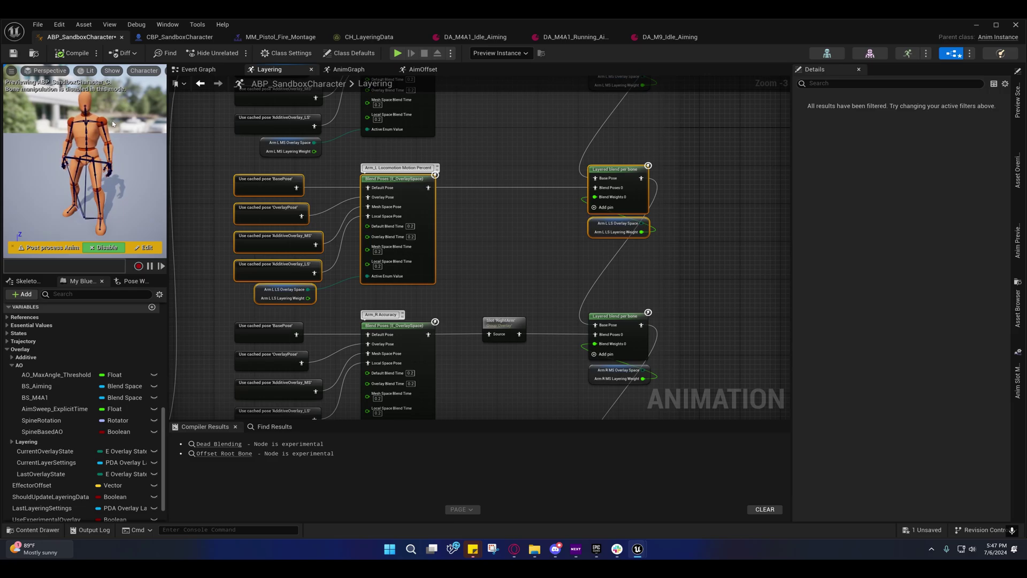
left_click_drag(232, 163, 613, 298)
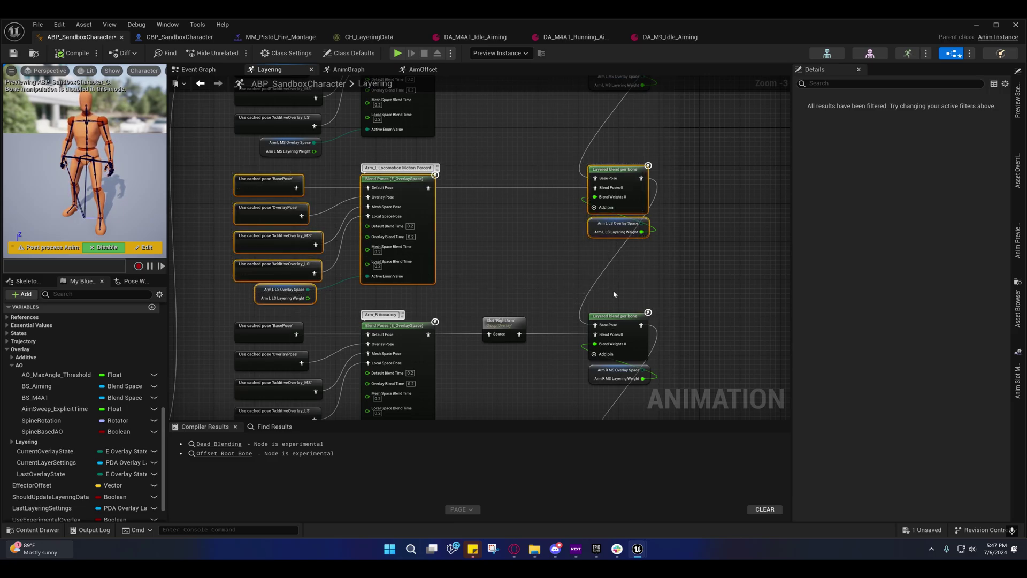
right_click_drag(612, 294, 248, 186)
mouse_move(229, 177)
left_mouse_down()
mouse_move(599, 317)
mouse_move(617, 314)
left_mouse_up()
right_click_drag(589, 339, 704, 374)
right_click_drag(553, 190, 542, 258)
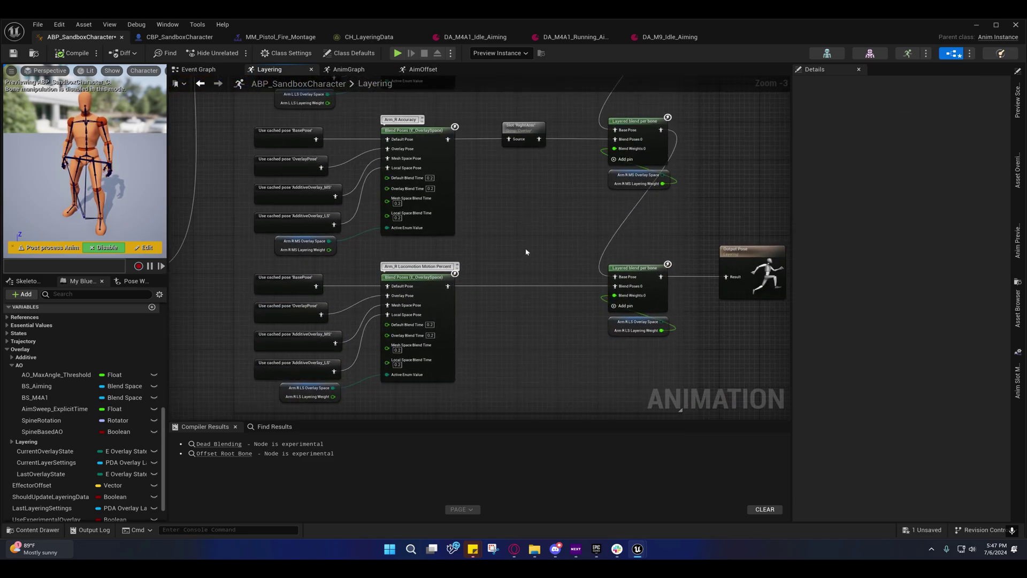
right_click_drag(480, 148, 500, 230)
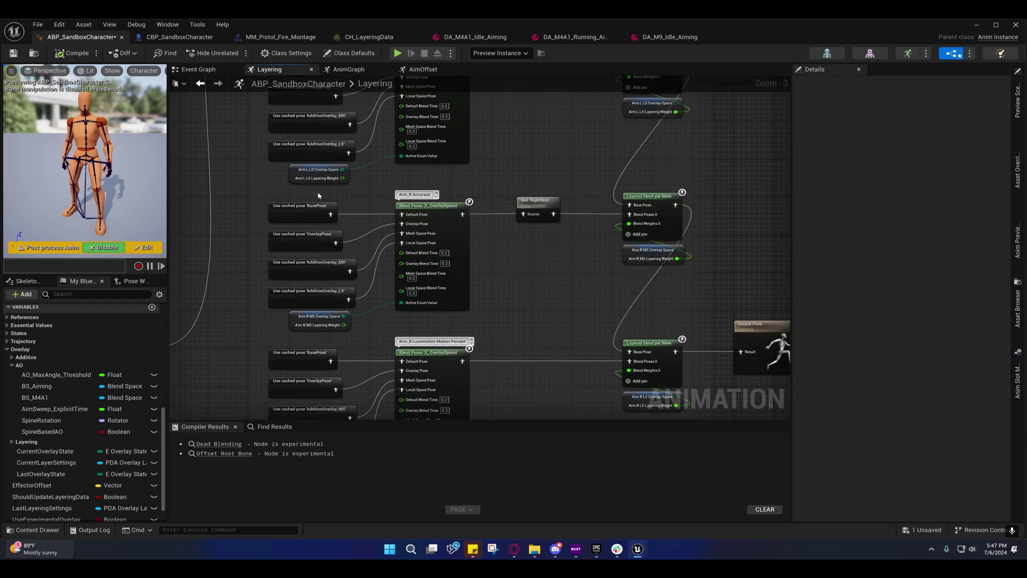
left_click_drag(319, 196, 657, 320)
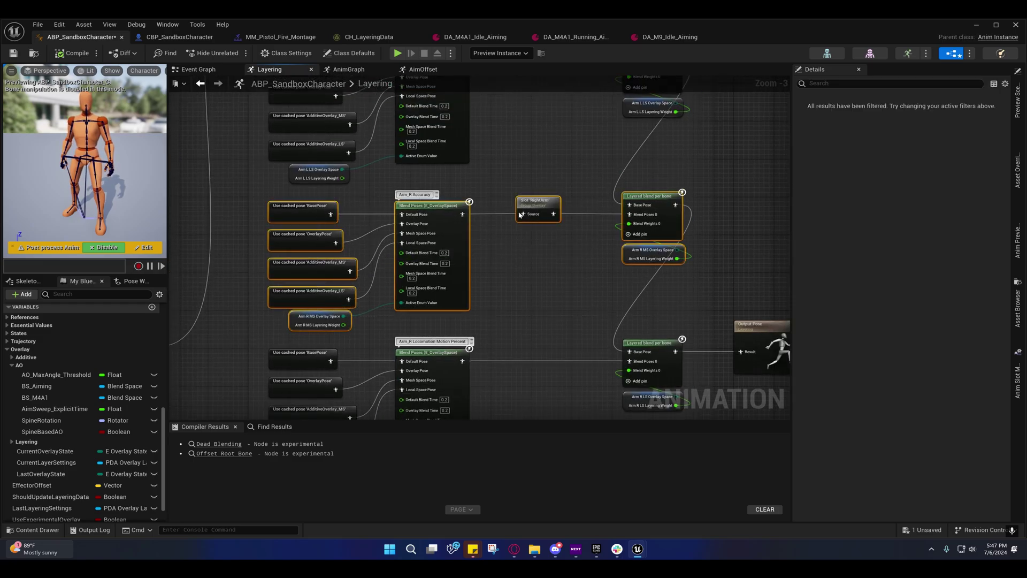
right_click_drag(415, 227, 560, 252)
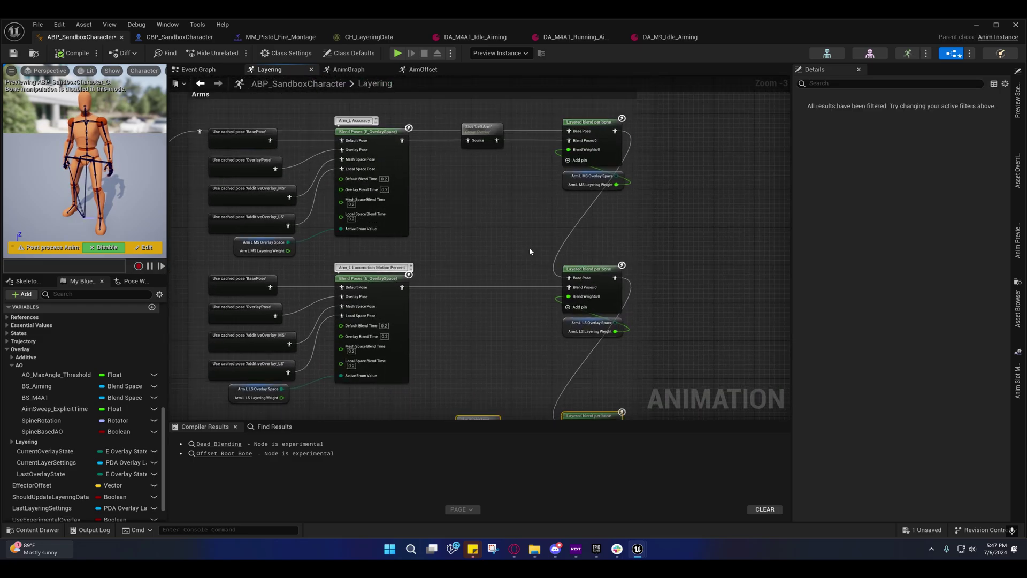
left_click_drag(515, 243, 235, 129)
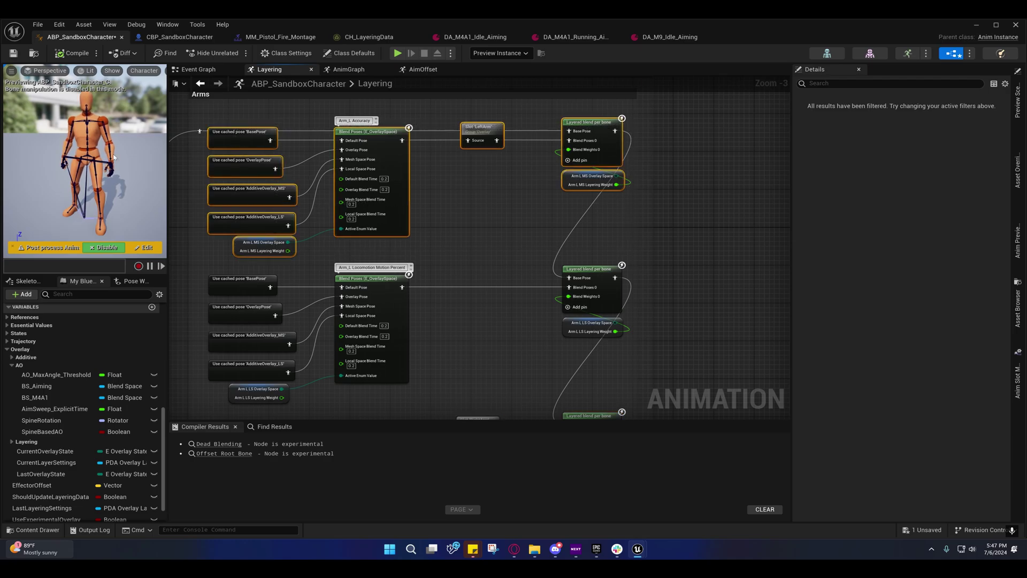
mouse_move(502, 238)
right_mouse_down()
mouse_move(569, 188)
mouse_move(551, 138)
right_mouse_up()
left_click(552, 208)
mouse_move(525, 257)
right_mouse_down()
mouse_move(524, 190)
mouse_move(263, 206)
mouse_move(299, 144)
right_mouse_up()
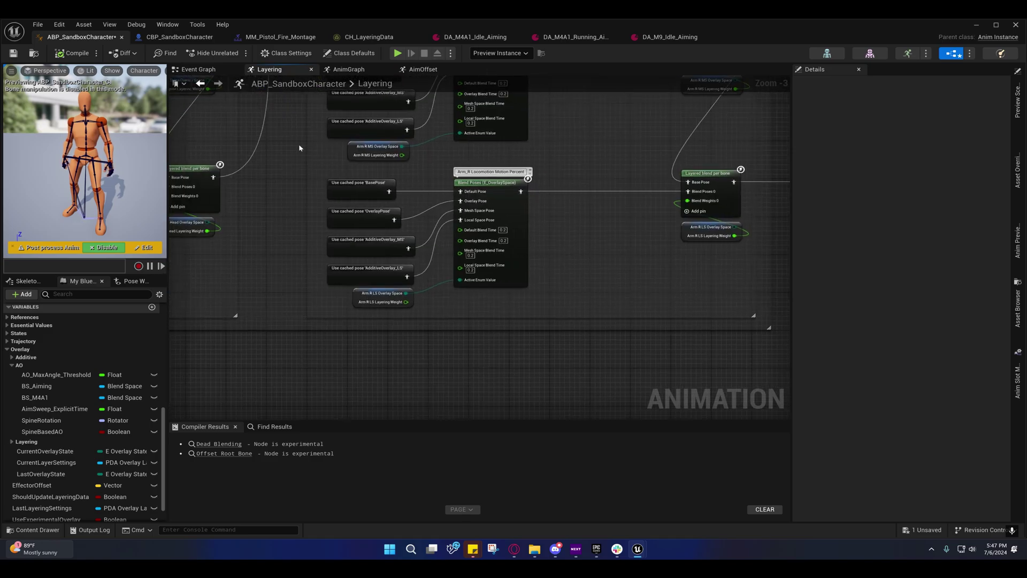
View DA_M4A1_Idle_Aiming's mesh-space weights: Legs 0, Pelvis 1, Spine 0.
left_click(476, 37)
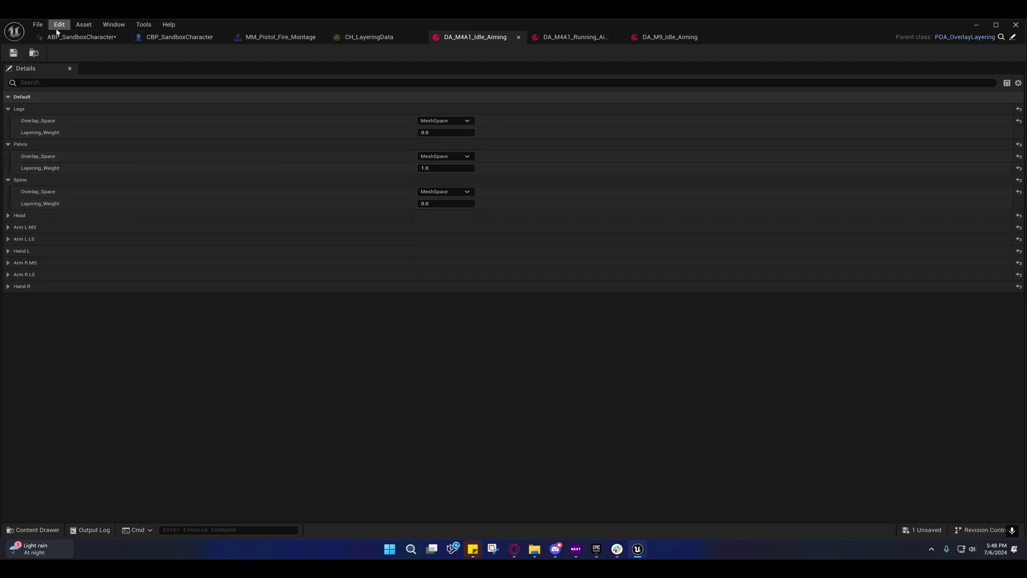
Show the Pelvis layered blend per bone's branch filters: pelvis depth 0, both thighs -1.
left_click(56, 35)
mouse_move(555, 383)
right_mouse_down()
mouse_move(418, 290)
mouse_move(417, 345)
right_mouse_up()
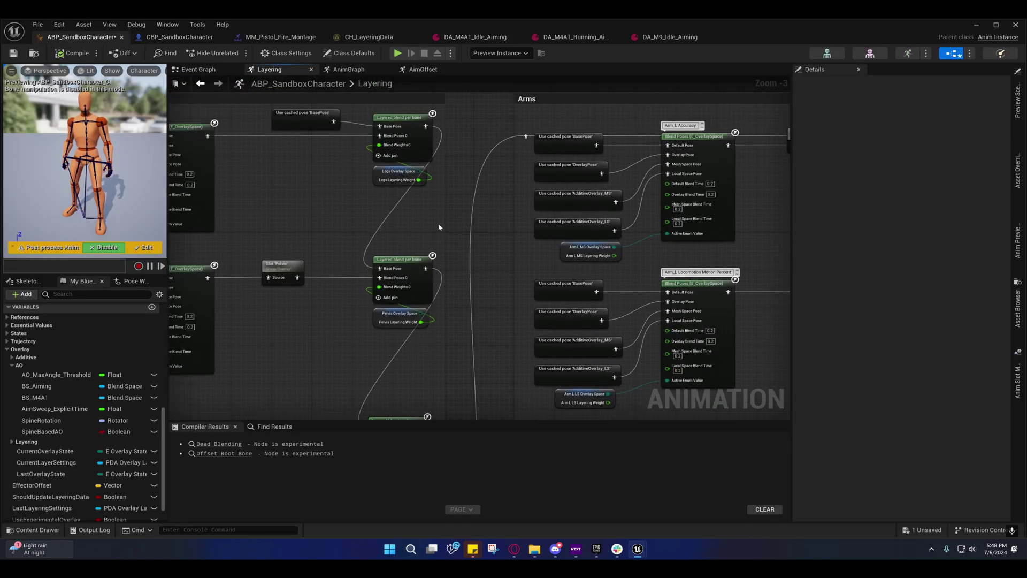
right_click_drag(439, 227, 521, 187)
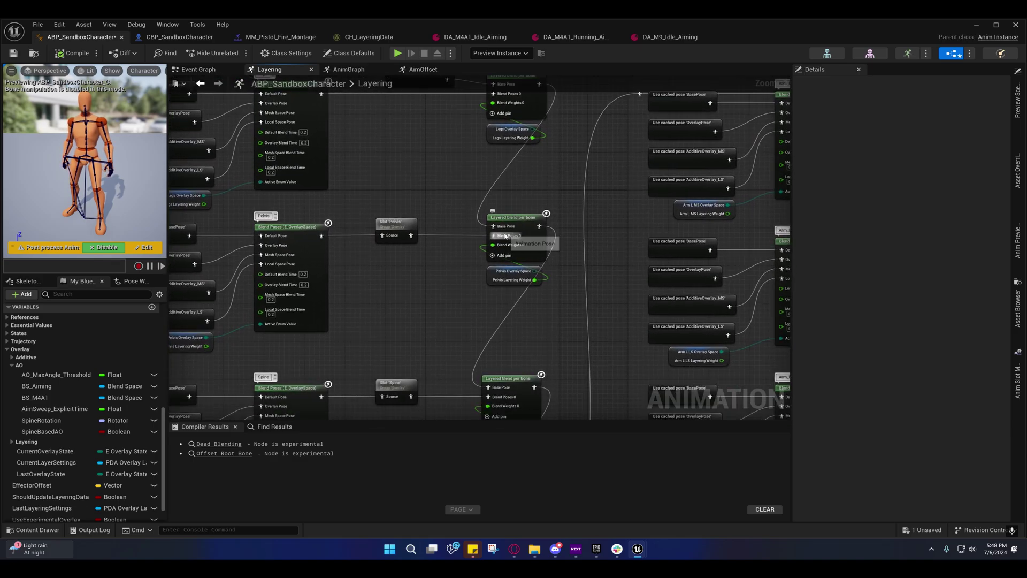
left_click(512, 220)
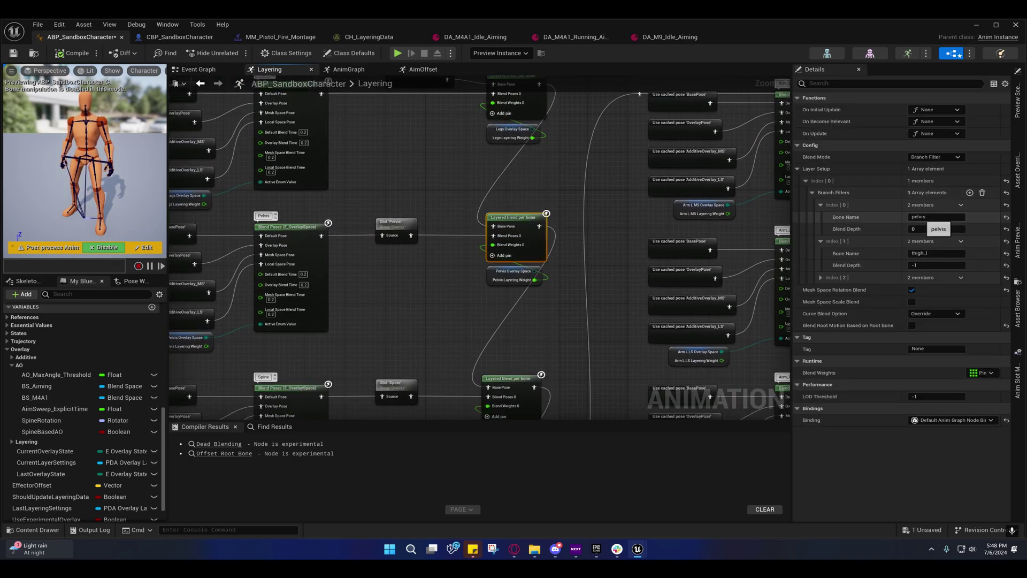
left_click(933, 216)
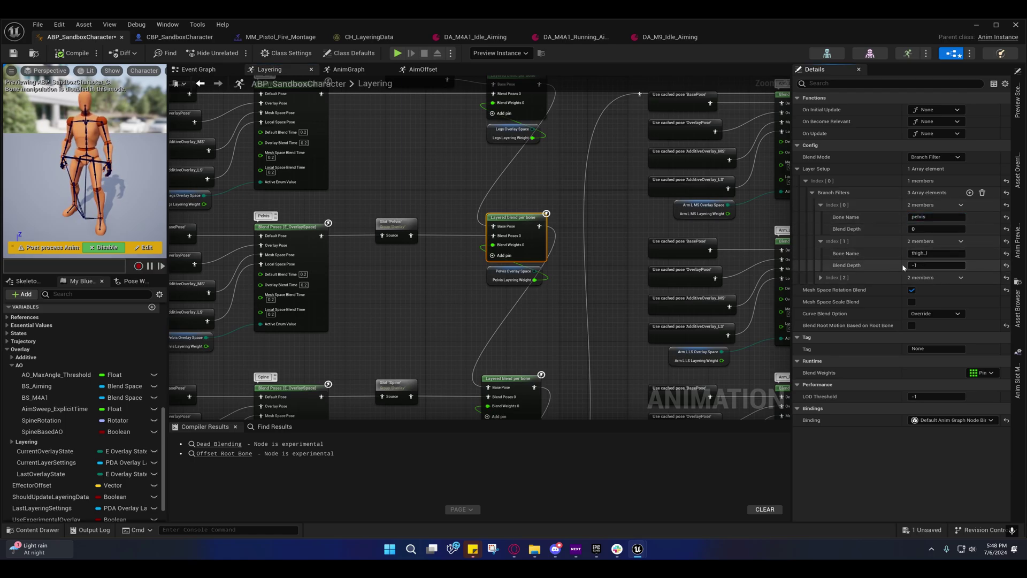
left_click(820, 277)
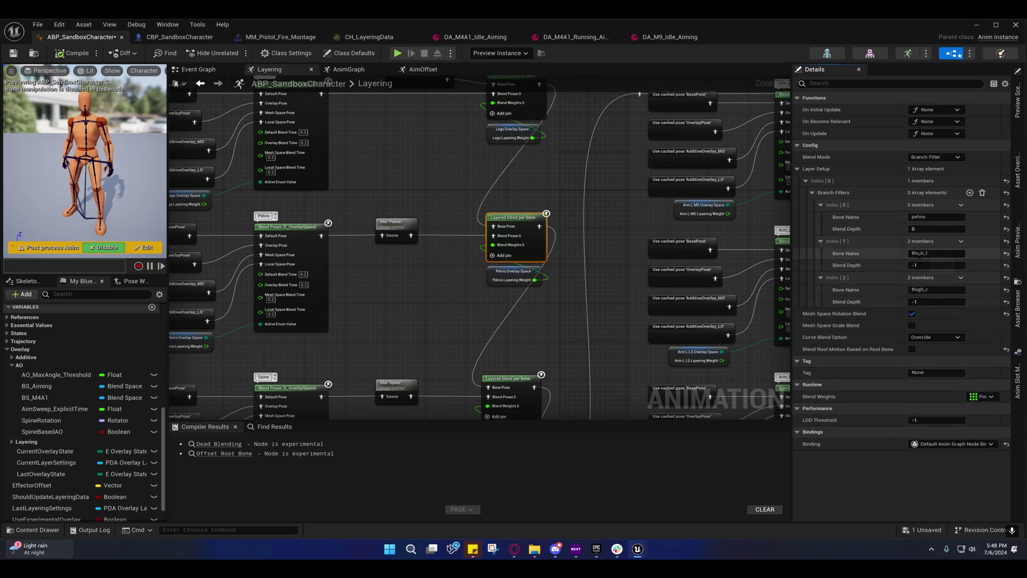
Browse the Skeleton Tree bone hierarchy from the pelvis up to the head.
left_click(24, 281)
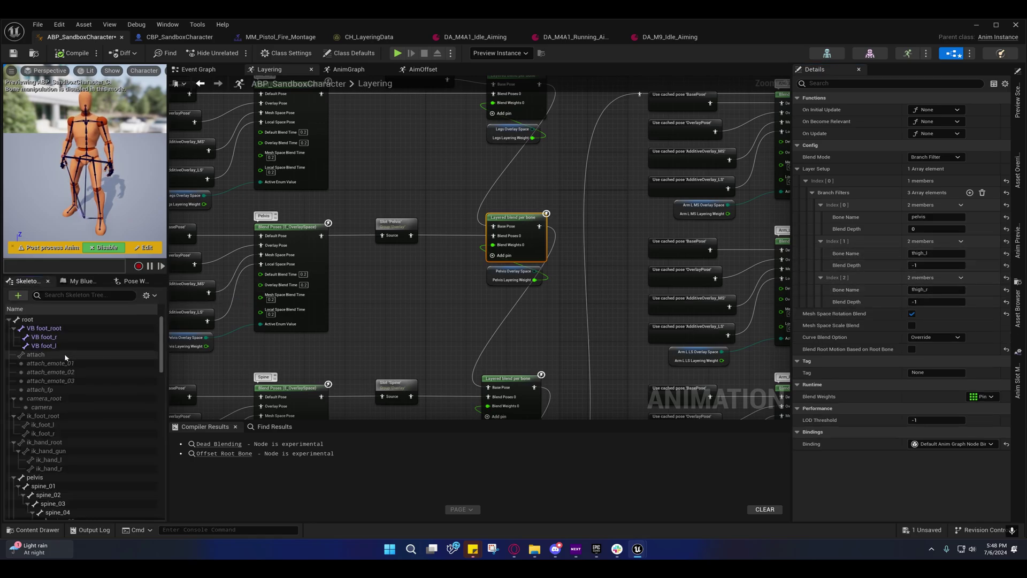
scroll(60, 361, "down", 3)
left_click(48, 394)
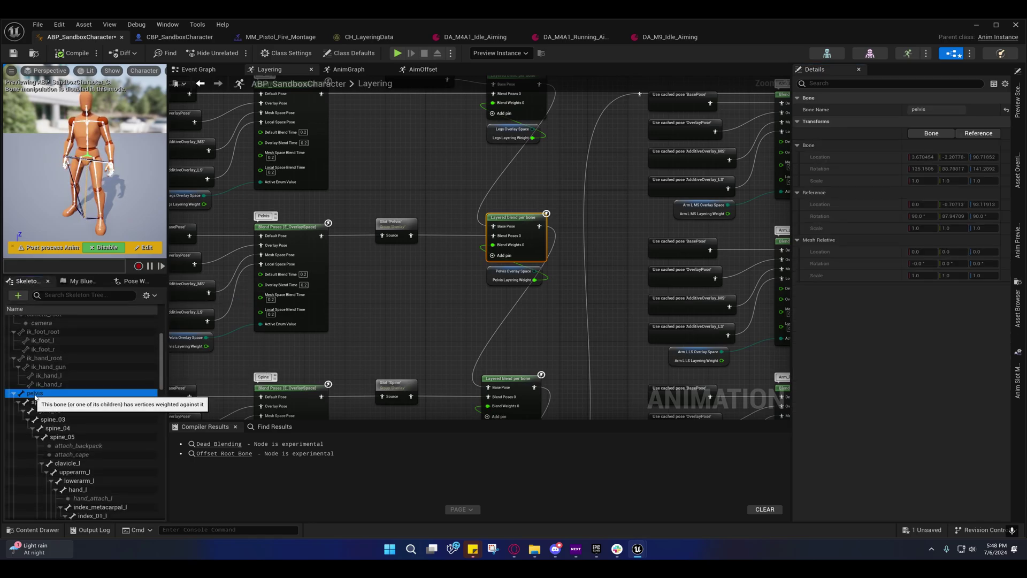
scroll(49, 403, "down", 5)
scroll(58, 406, "down", 5)
scroll(67, 411, "down", 5)
scroll(75, 416, "down", 5)
scroll(72, 407, "down", 5)
left_click(63, 380, "shift")
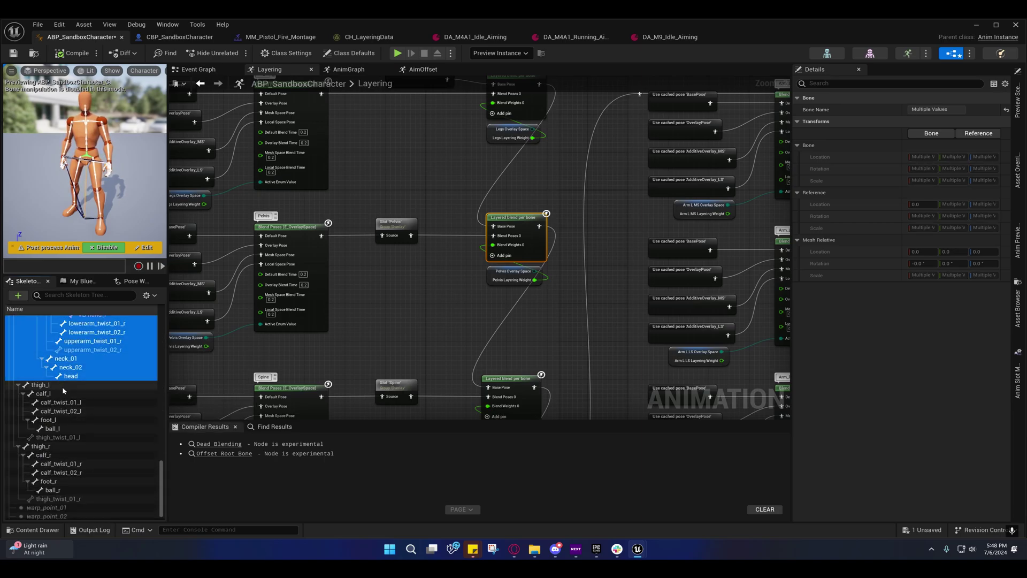
scroll(54, 406, "down", 1)
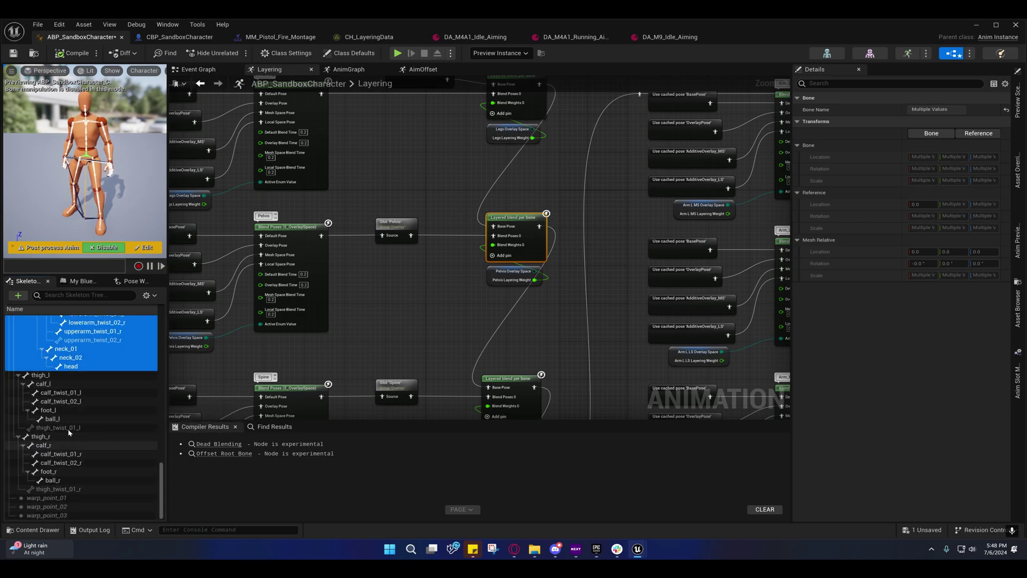
scroll(80, 396, "up", 5)
scroll(83, 389, "up", 5)
scroll(83, 389, "up", 1)
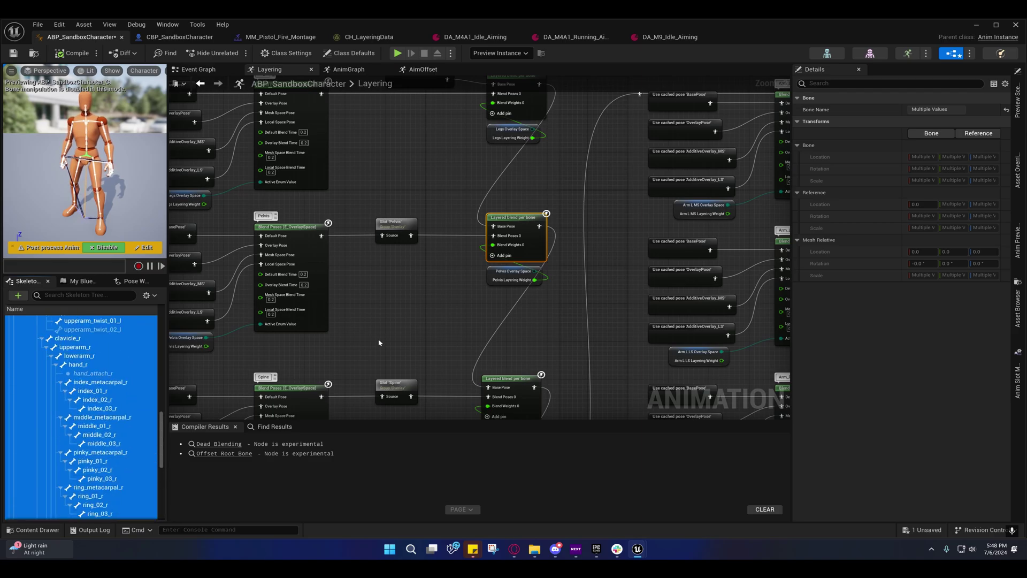
right_click_drag(378, 339, 481, 332)
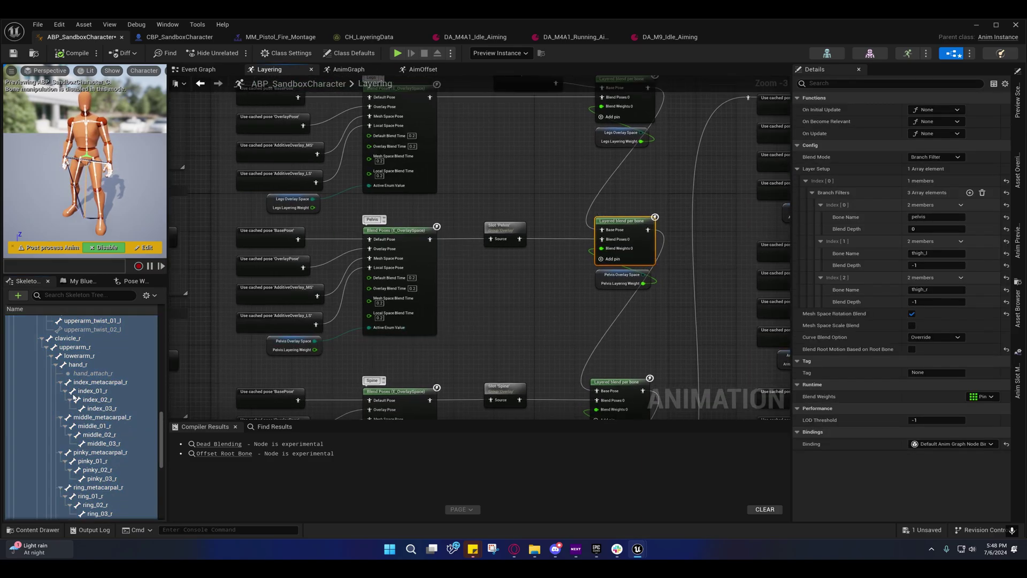
Check the Pelvis layering weight's binding options, then deselect the Pelvis blend node.
right_click_drag(457, 373, 343, 380)
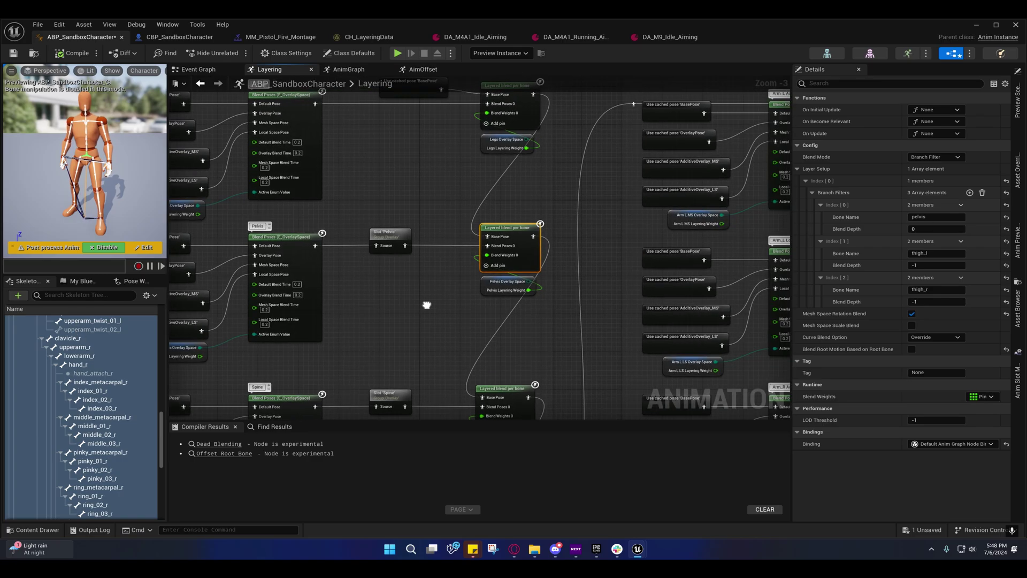
left_click(507, 293)
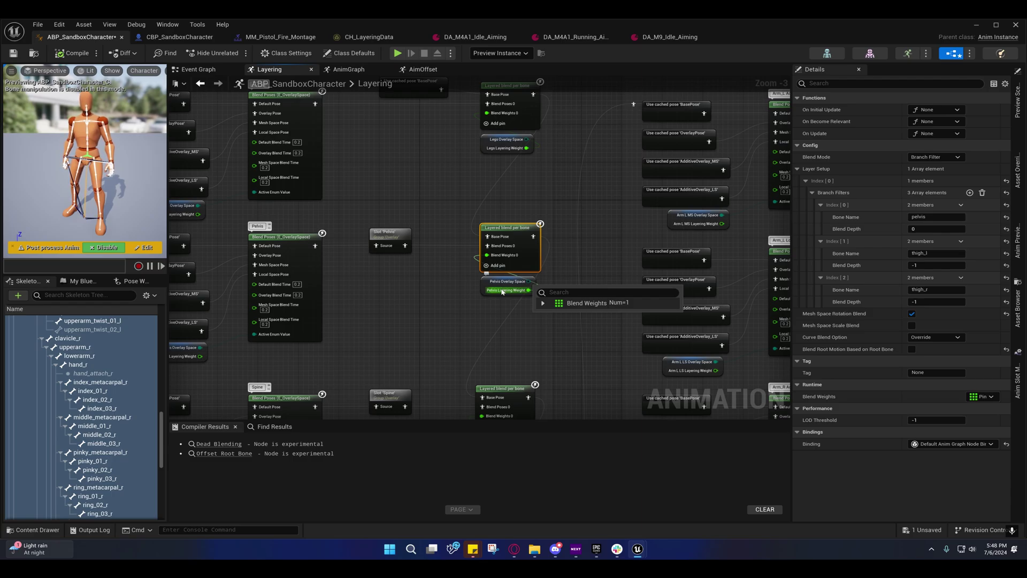
right_click_drag(502, 291, 308, 321)
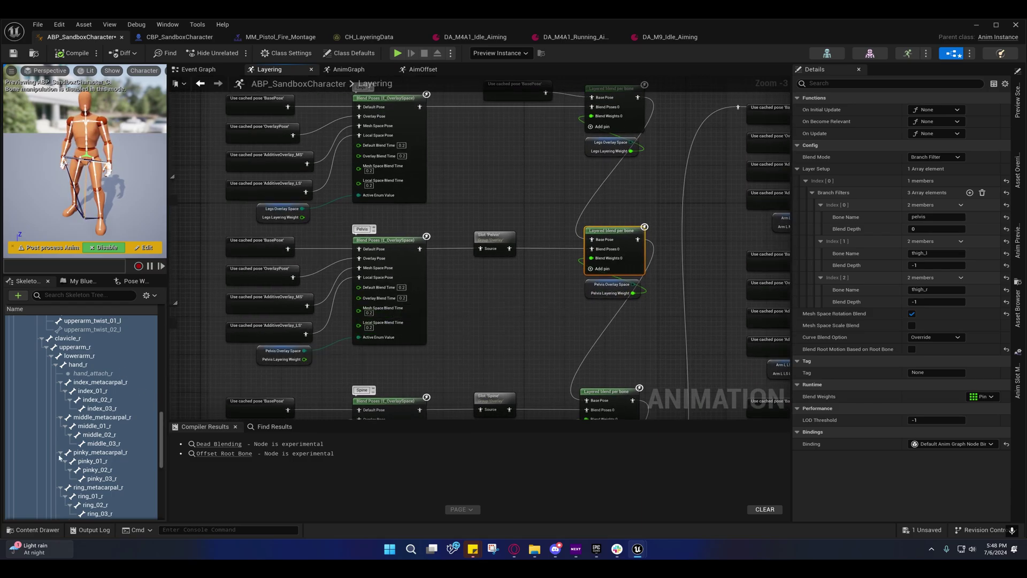
right_click_drag(551, 361, 399, 362)
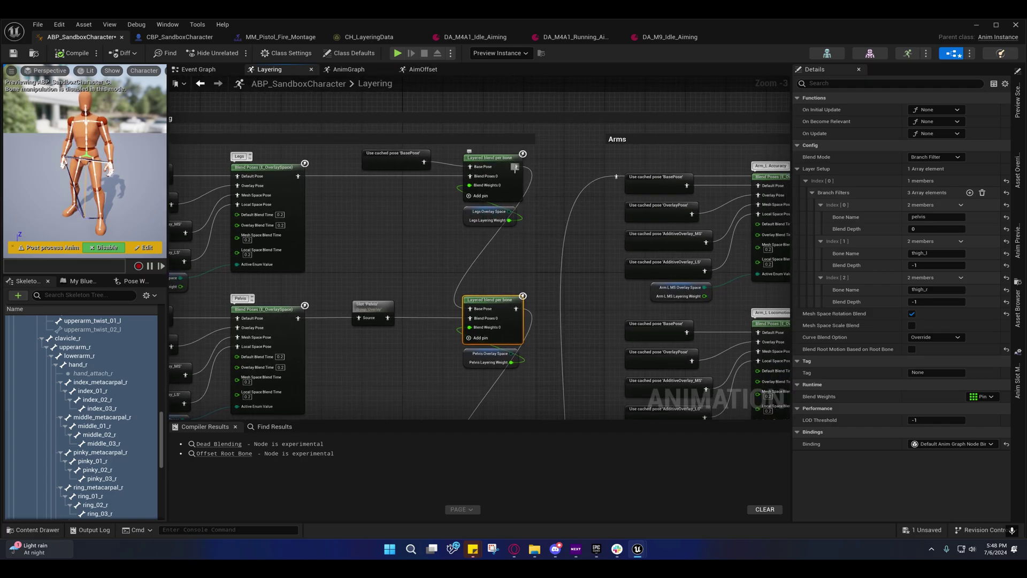
mouse_move(516, 170)
right_mouse_down()
mouse_move(483, 275)
mouse_move(523, 248)
mouse_move(483, 228)
mouse_move(493, 223)
right_mouse_up()
left_click(519, 250)
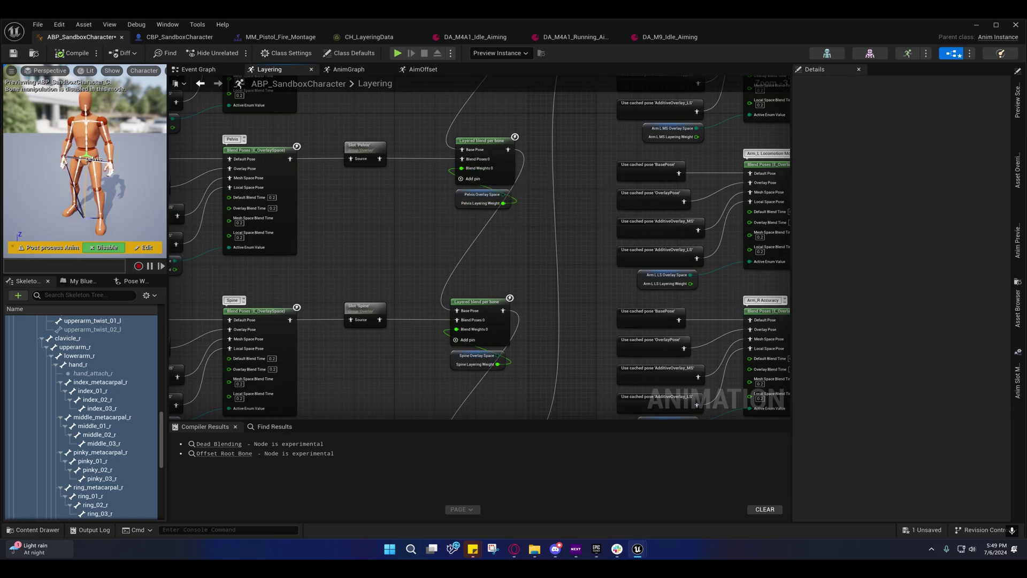
Review the Spine and Head slot and blend nodes across the Layering graph.
right_click_drag(488, 271, 441, 177)
left_click_drag(382, 170, 561, 271)
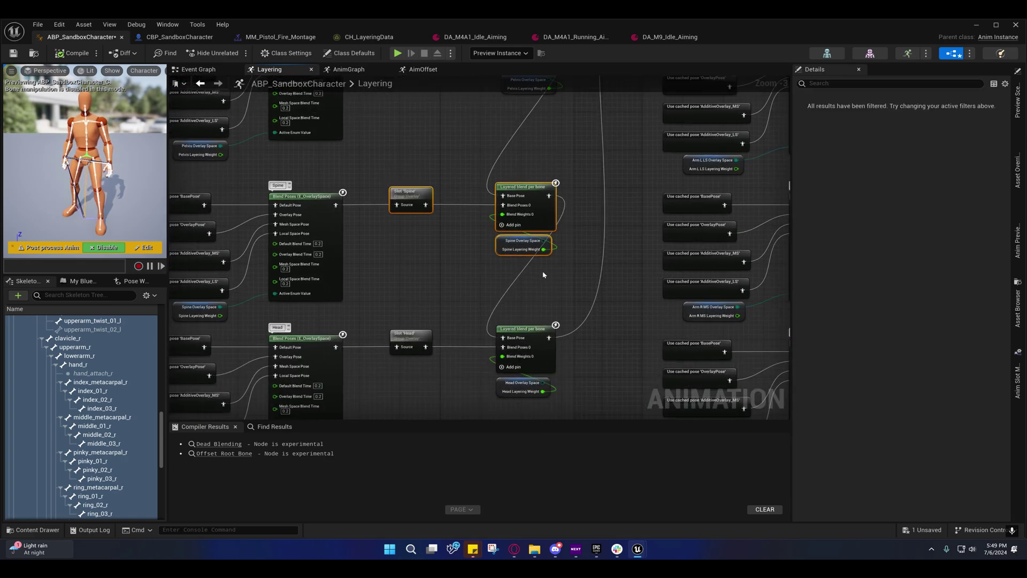
right_click_drag(542, 275, 482, 152)
left_click_drag(327, 185, 502, 298)
right_click_drag(428, 289, 481, 291)
mouse_move(459, 188)
right_mouse_down()
mouse_move(452, 229)
mouse_move(374, 230)
right_mouse_up()
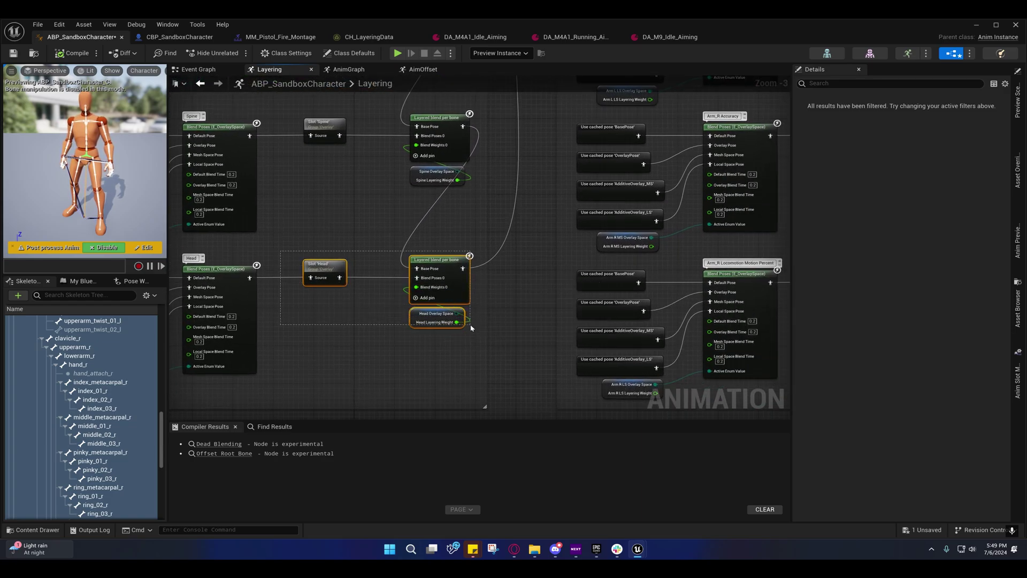
right_click_drag(431, 348, 458, 307)
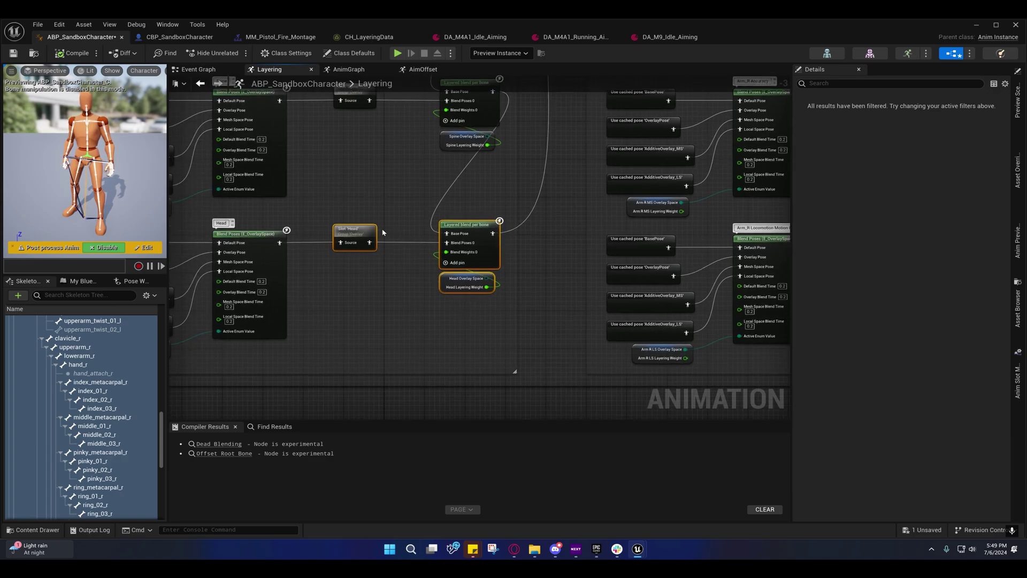
right_click_drag(381, 232, 283, 240)
Inspect the head and spine Blend Weights pins and confirm the Spine filter is spine_01, depth 0.
right_click(366, 261)
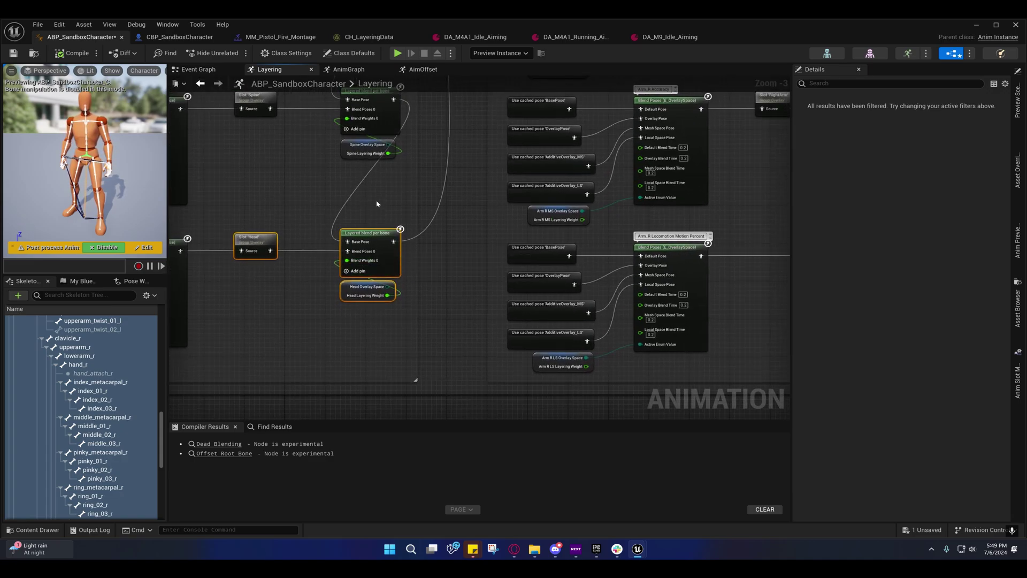
right_click_drag(362, 262, 393, 380)
right_click(392, 237)
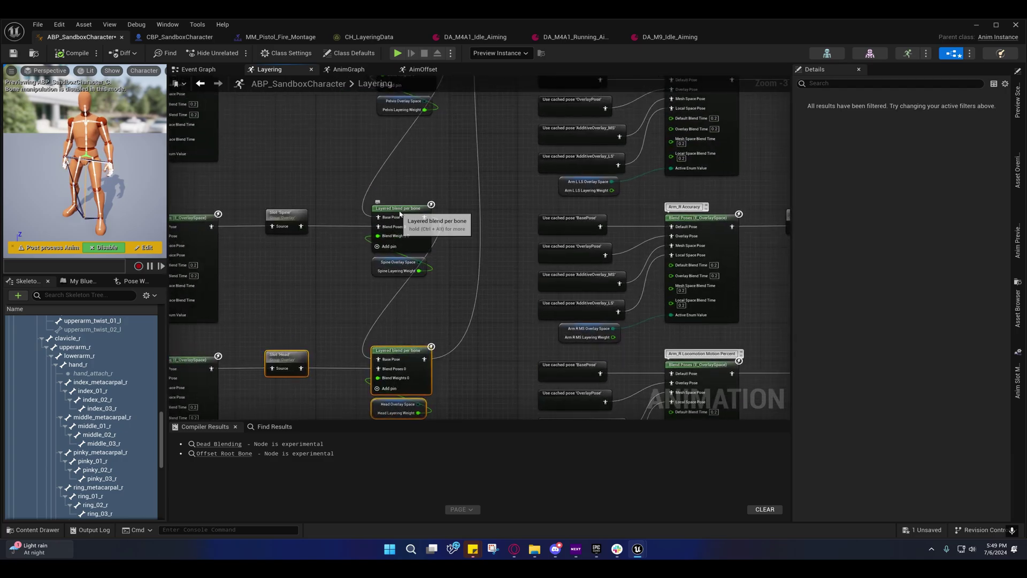
left_click(404, 213)
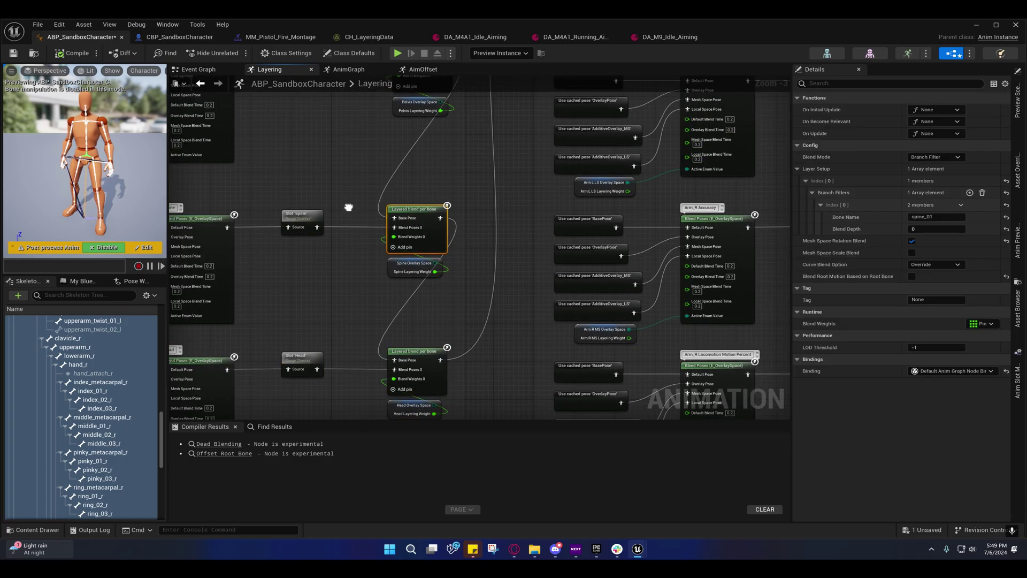
right_click_drag(380, 209, 551, 208)
left_click_drag(231, 200, 560, 333)
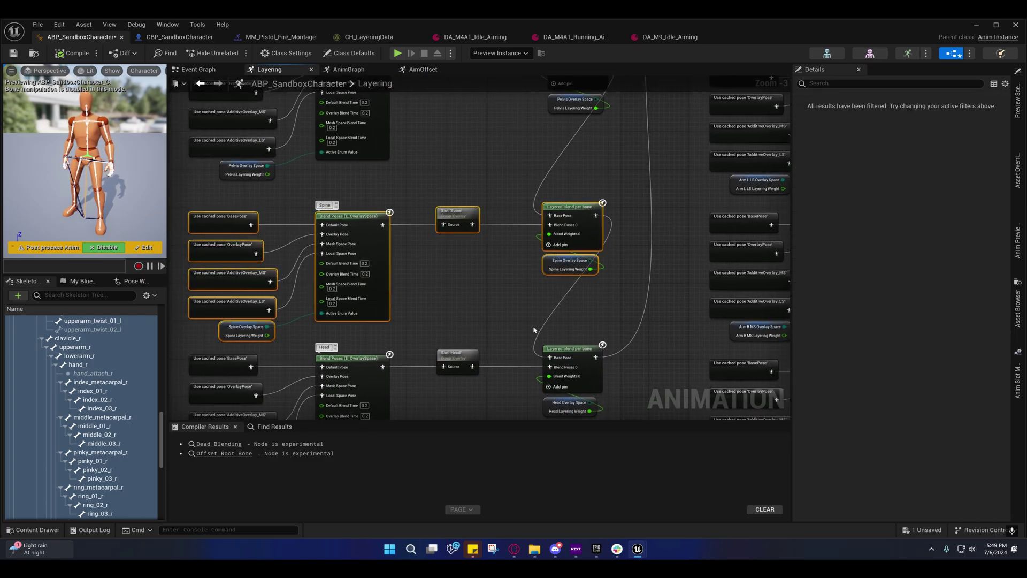
right_click_drag(561, 332, 420, 395)
mouse_move(409, 258)
right_mouse_down()
mouse_move(274, 299)
mouse_move(382, 309)
right_mouse_up()
right_click_drag(332, 177, 347, 153)
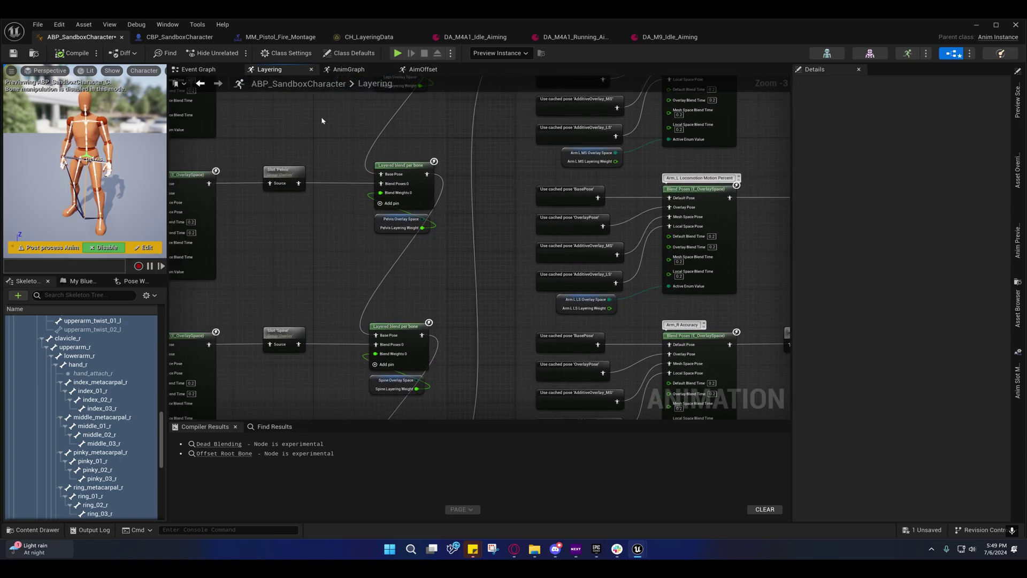
Save the Blueprint, compare the Idle and Running M4A1 aiming weights, and float the asset editor.
left_click(14, 53)
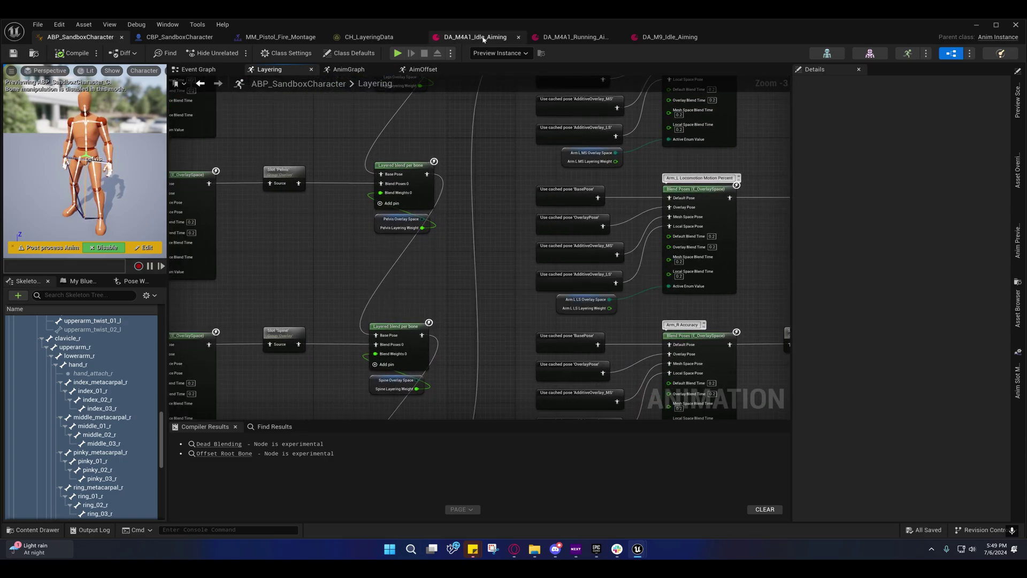
left_click(475, 37)
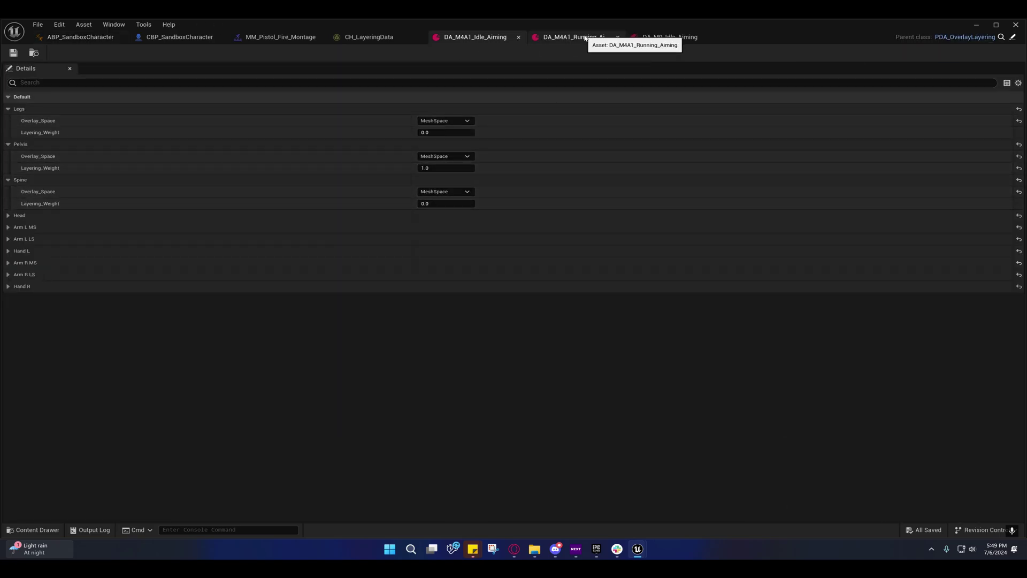
left_click(564, 37)
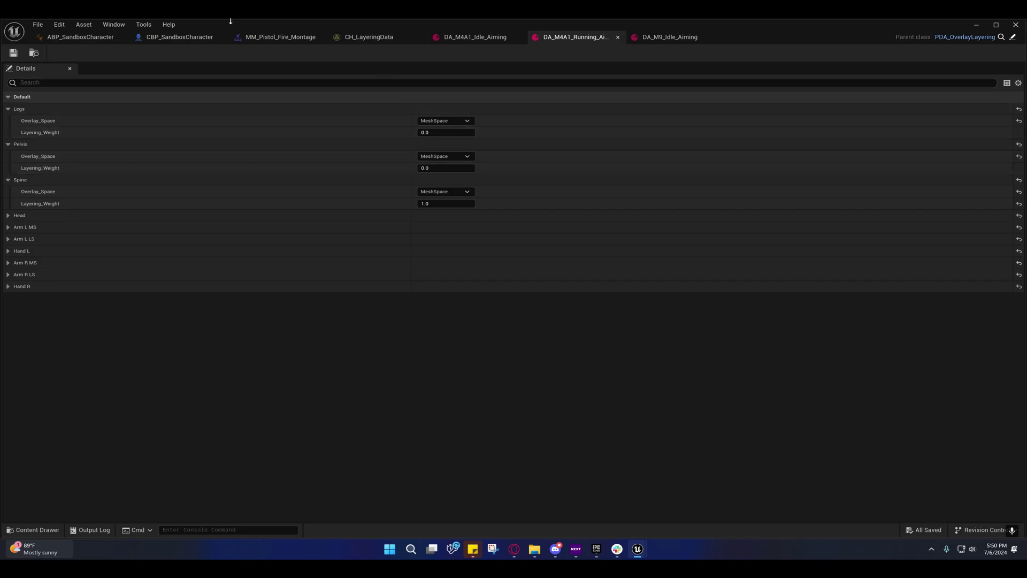
left_click_drag(240, 27, 903, 81)
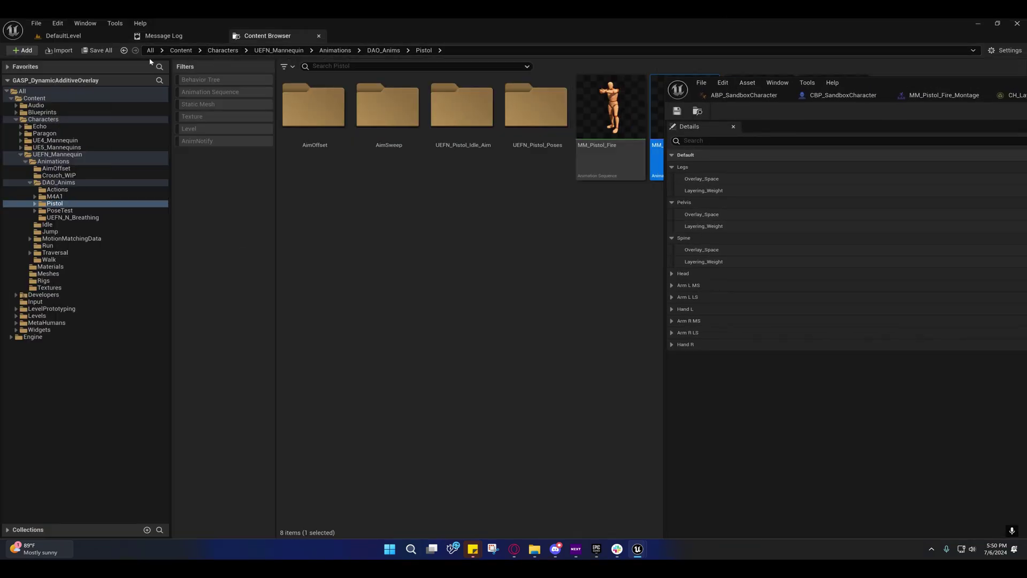
Start play-in-editor with DA_M4A1_Idle_Aiming's window placed beside the game view.
left_click(60, 39)
left_click(230, 51)
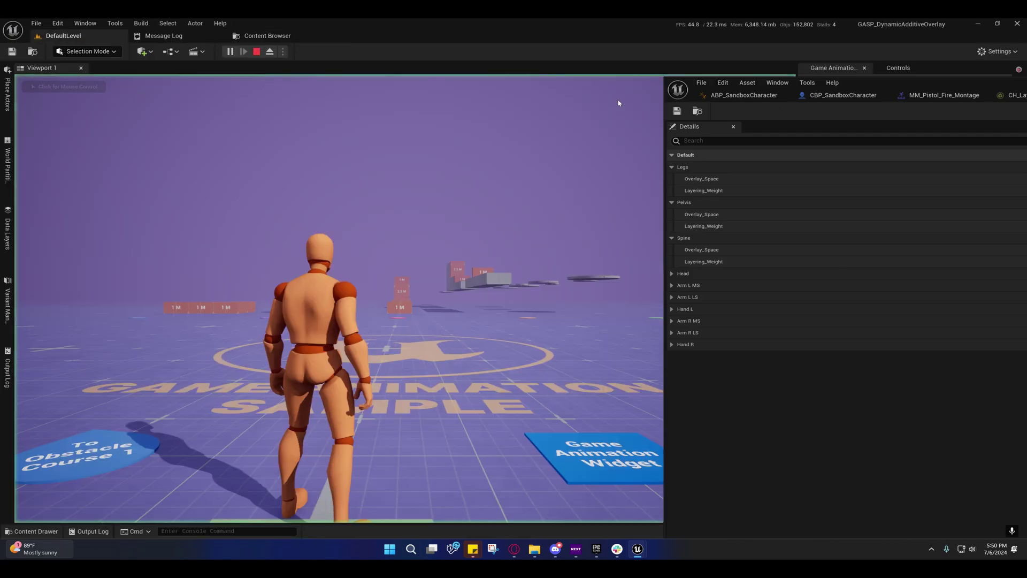
left_click_drag(919, 80, 641, 83)
left_click(855, 97)
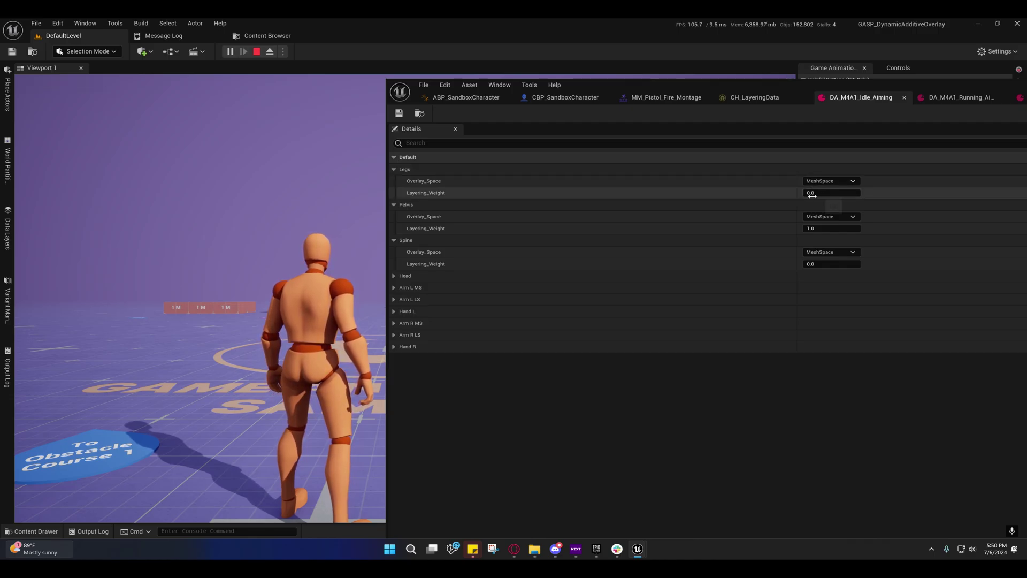
left_click_drag(597, 83, 718, 69)
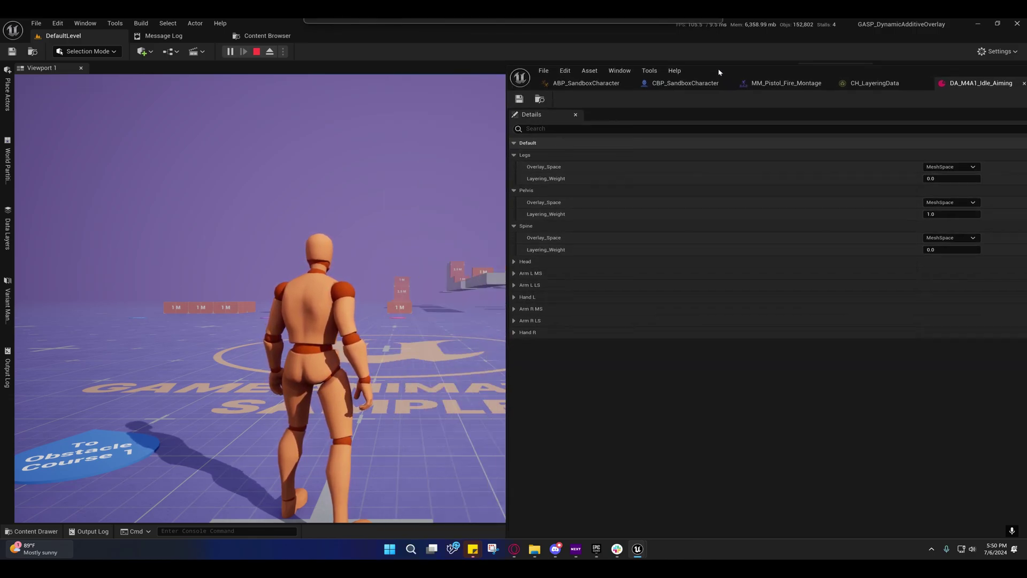
left_click(320, 250)
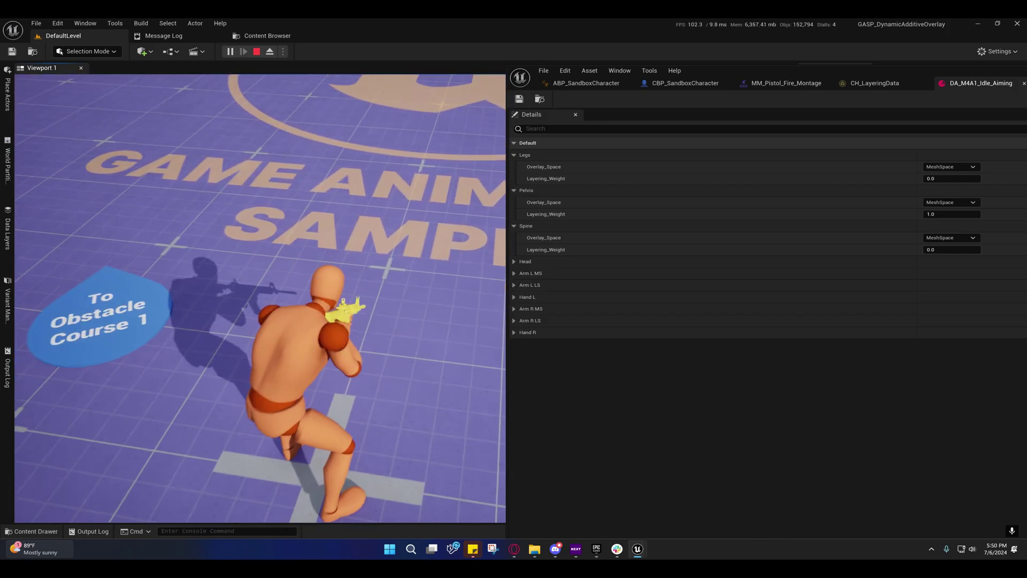
Live-test Pelvis weight 0.0 and Spine weight 1.0, swapping between game and editor with Shift+F1.
key("shift+F1")
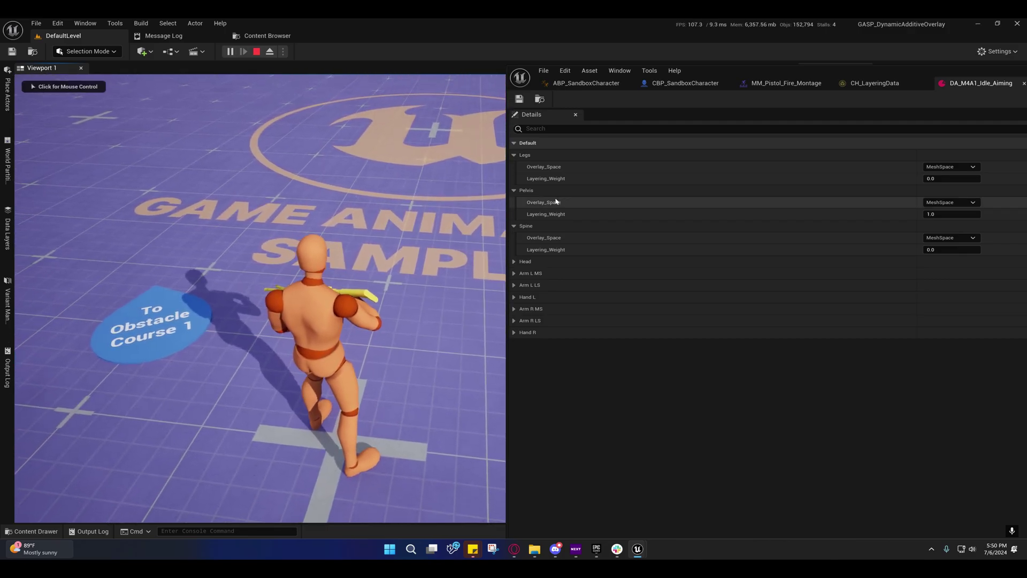
left_click(942, 213)
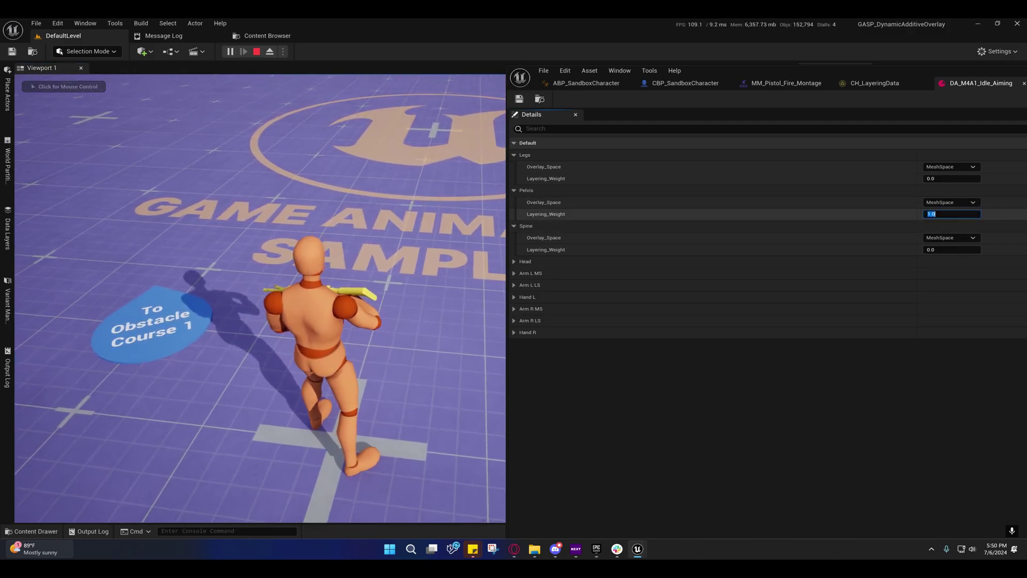
type("0")
left_click(321, 241)
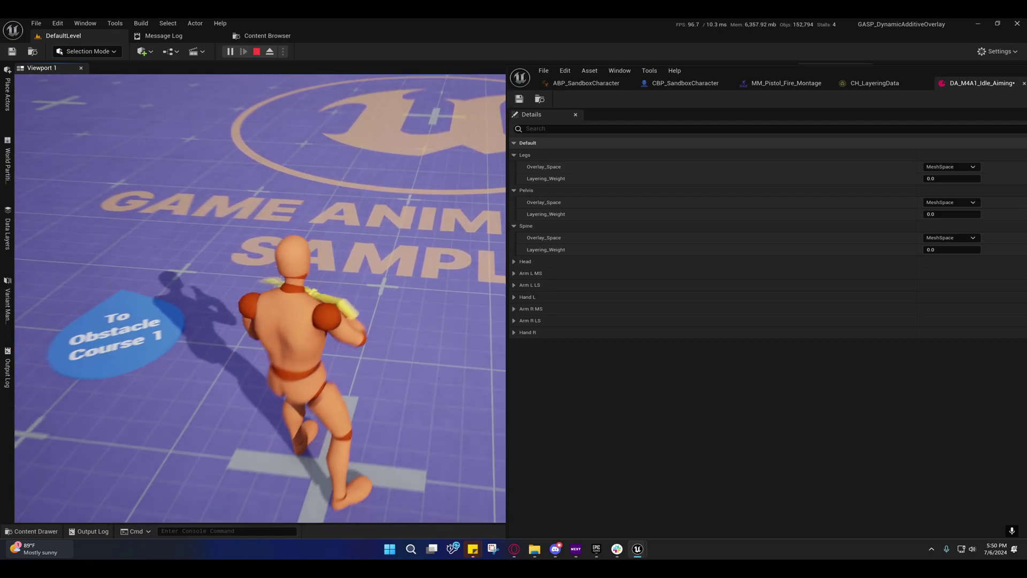
key("shift+F1")
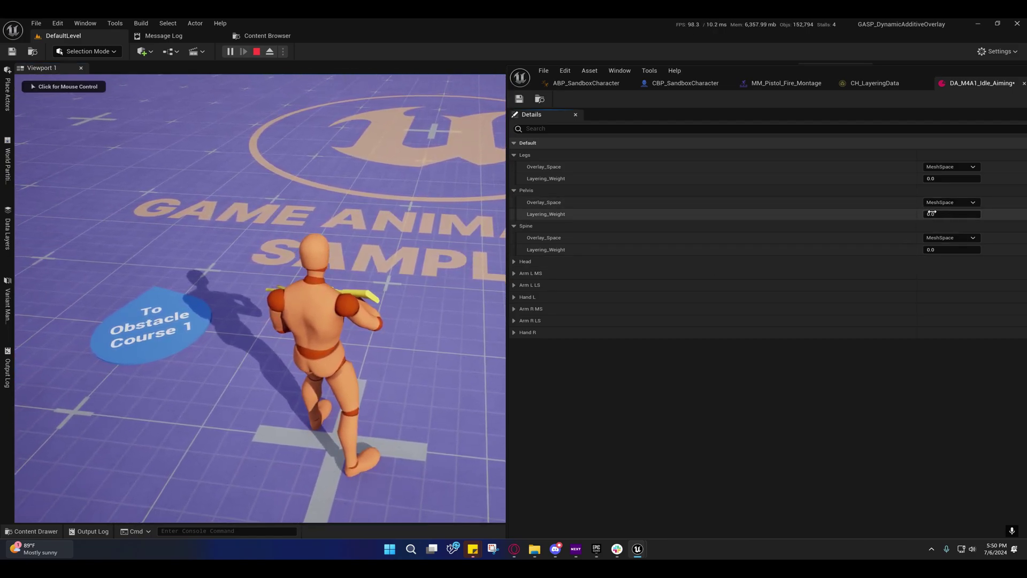
left_click(951, 213)
type("1")
key("Return")
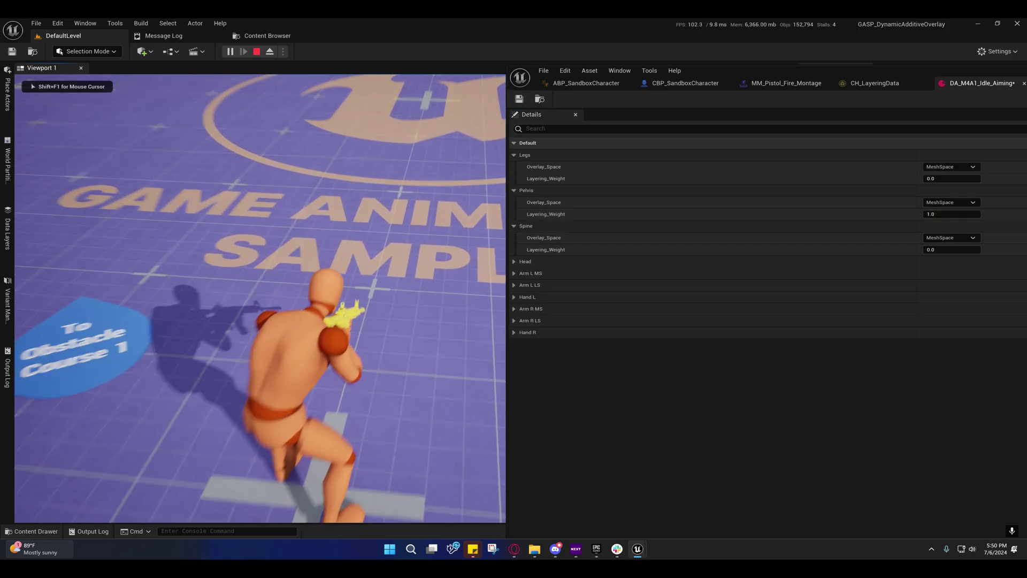
left_click(930, 214)
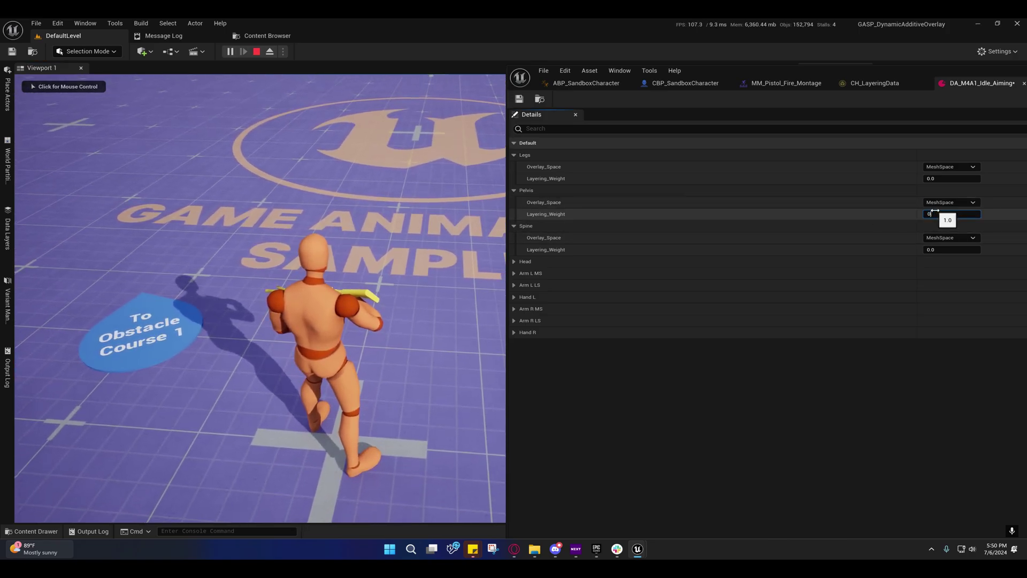
left_click(931, 249)
key("BackSpace")
type("1")
left_click(257, 299)
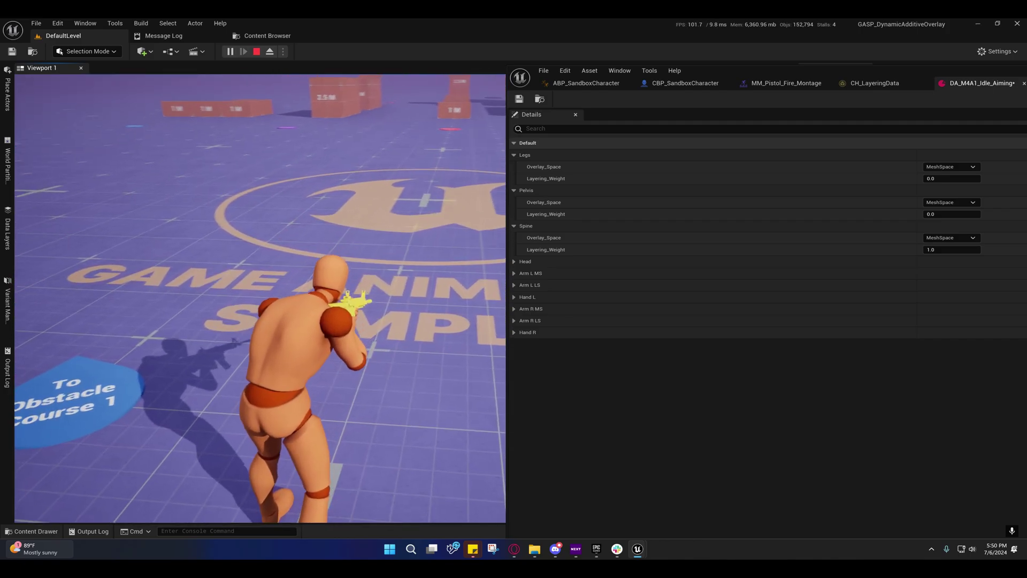
Return Spine to 0.0, keep Legs at 1.0, and retest the pose in-game.
key("shift+F1")
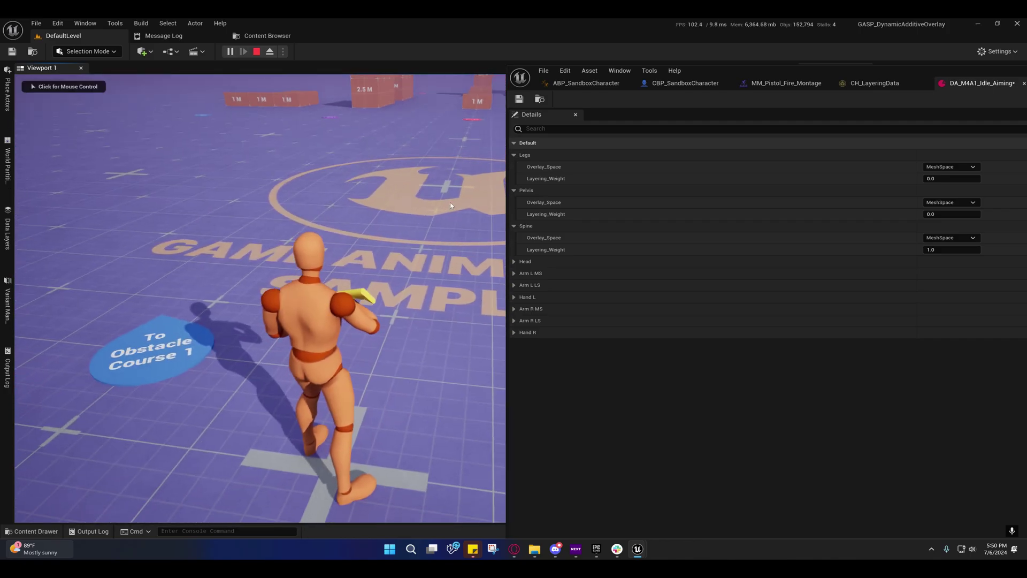
type("0")
key("Return")
key("Return")
type("1")
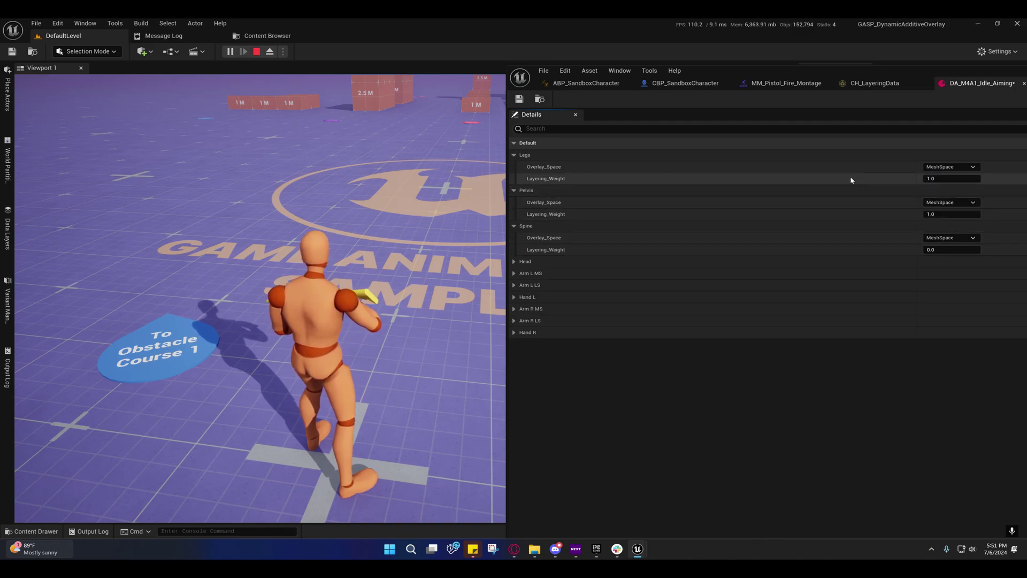
key("Return")
left_click(374, 267)
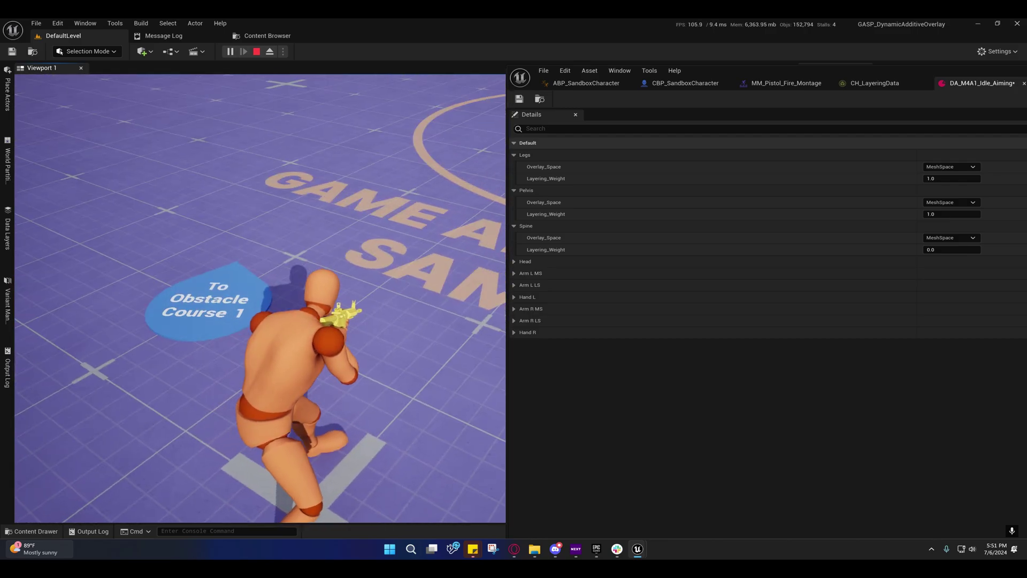
key("shift+F1")
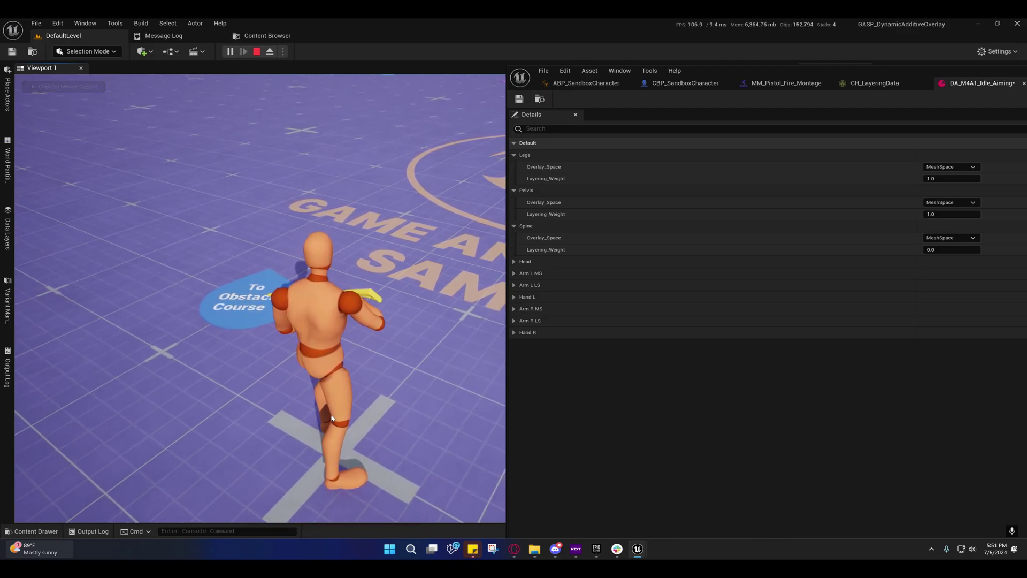
left_click(950, 167)
left_click(941, 186)
left_click(406, 292)
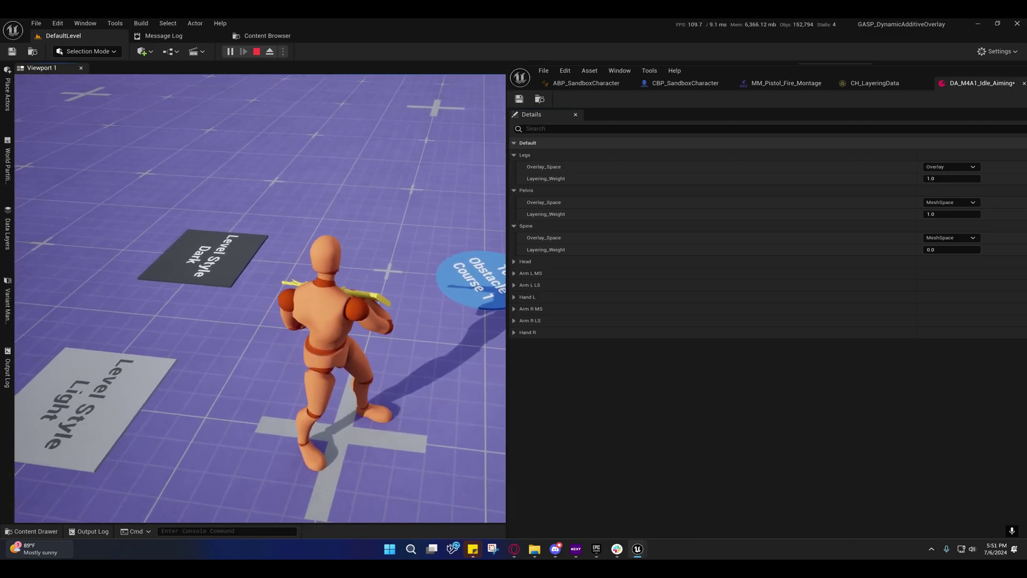
key("shift+F1")
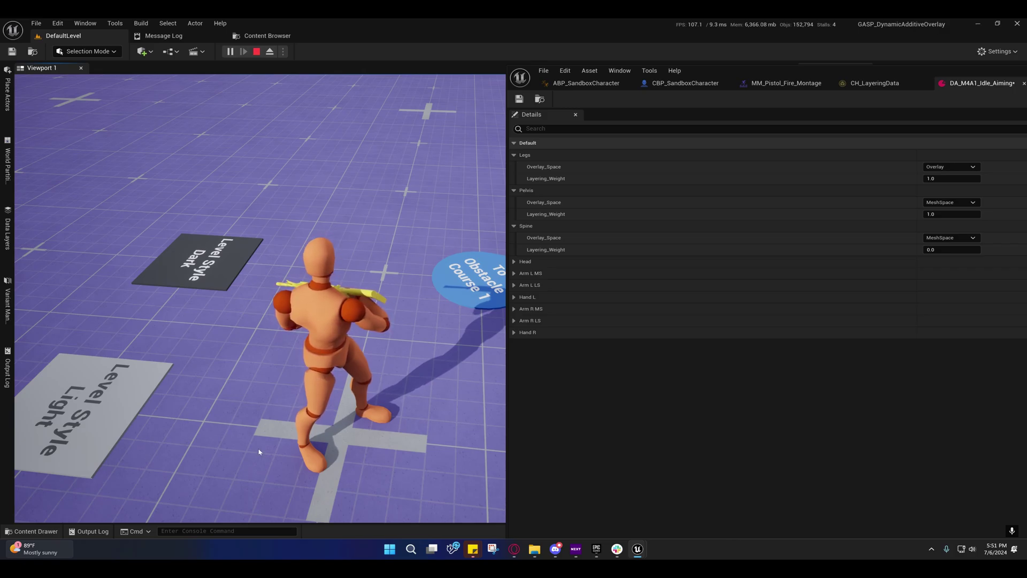
left_click(952, 166)
left_click(941, 193)
left_click(321, 214)
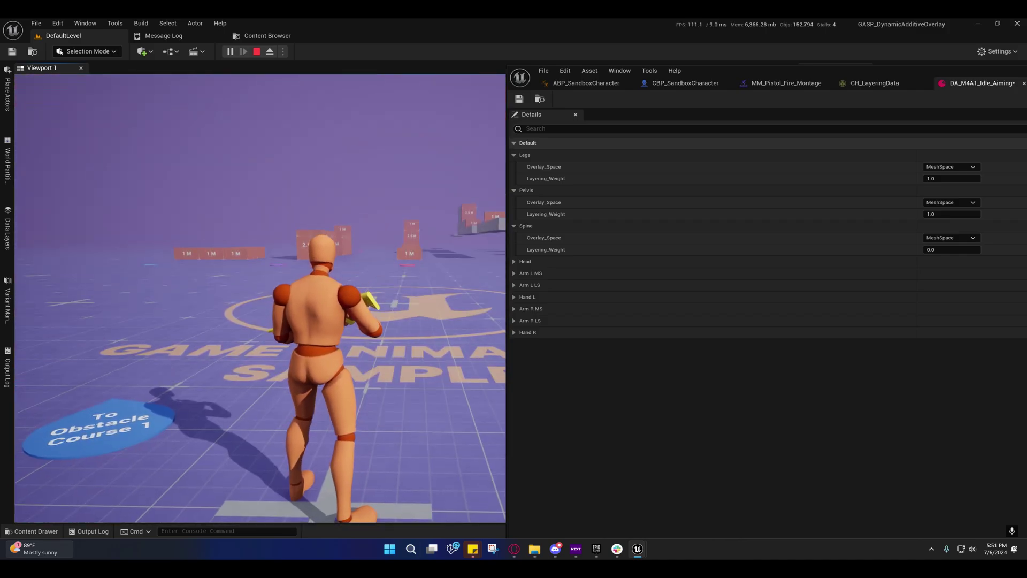
key("w")
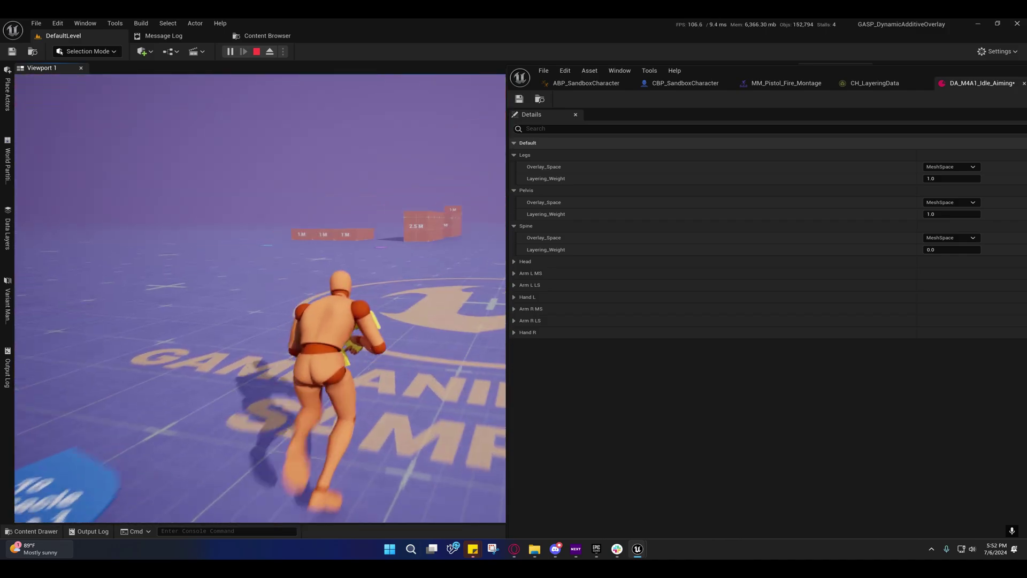
key("shift+F1")
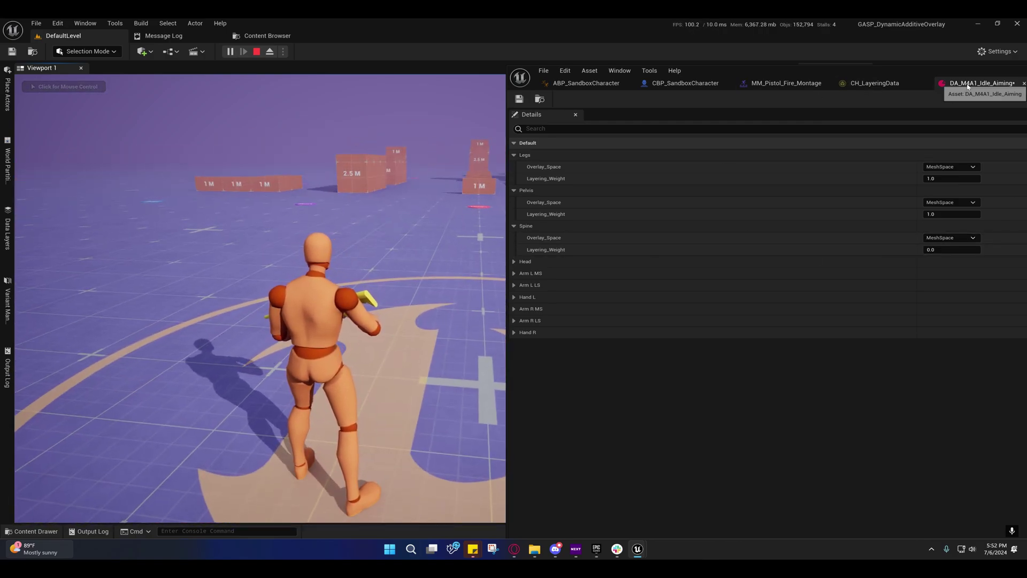
Open DA_M4A1_Idle_Rest from the Content Browser and expand its Arm L MS settings.
left_click_drag(957, 73, 778, 102)
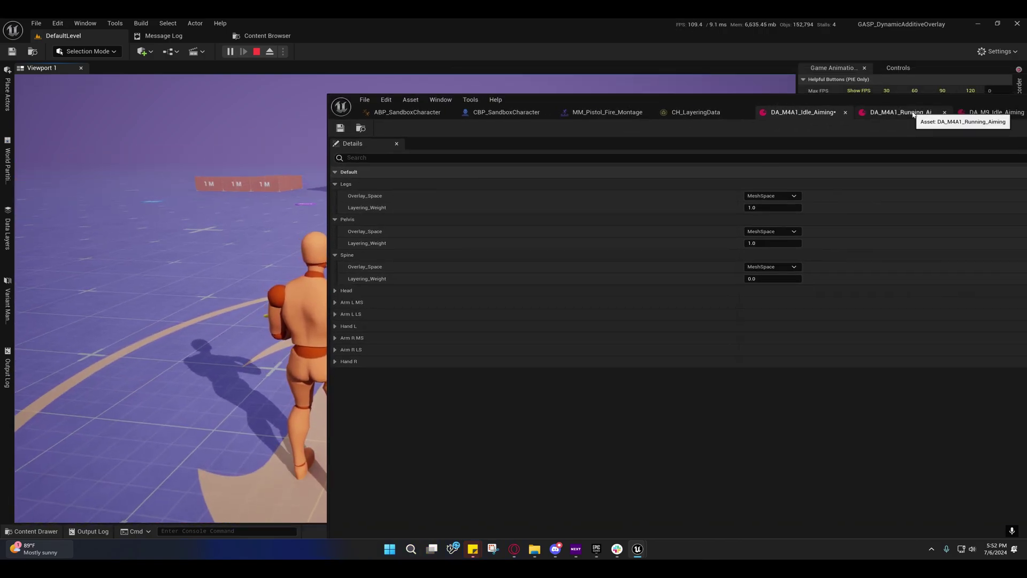
left_click(361, 127)
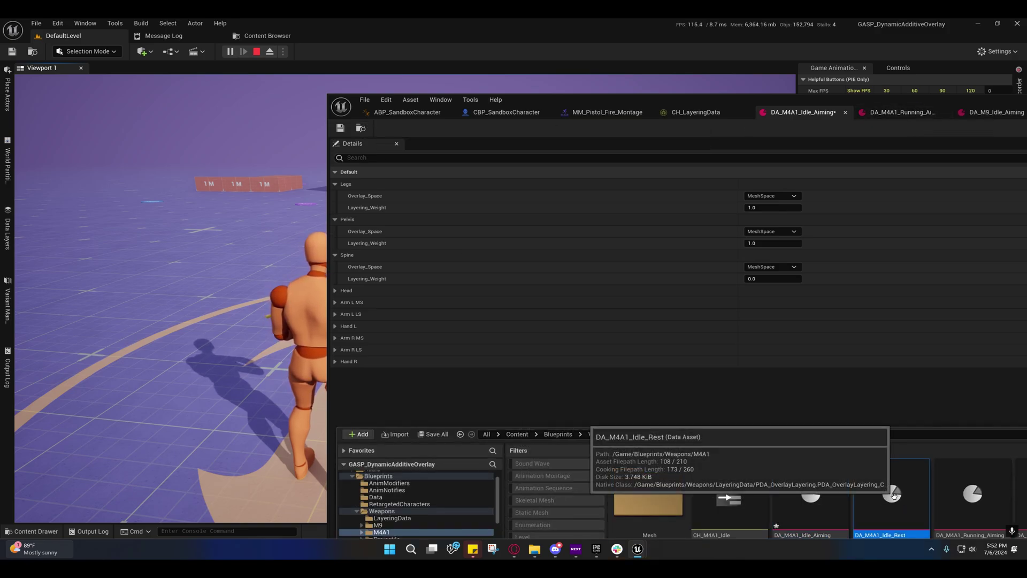
double_click(893, 494)
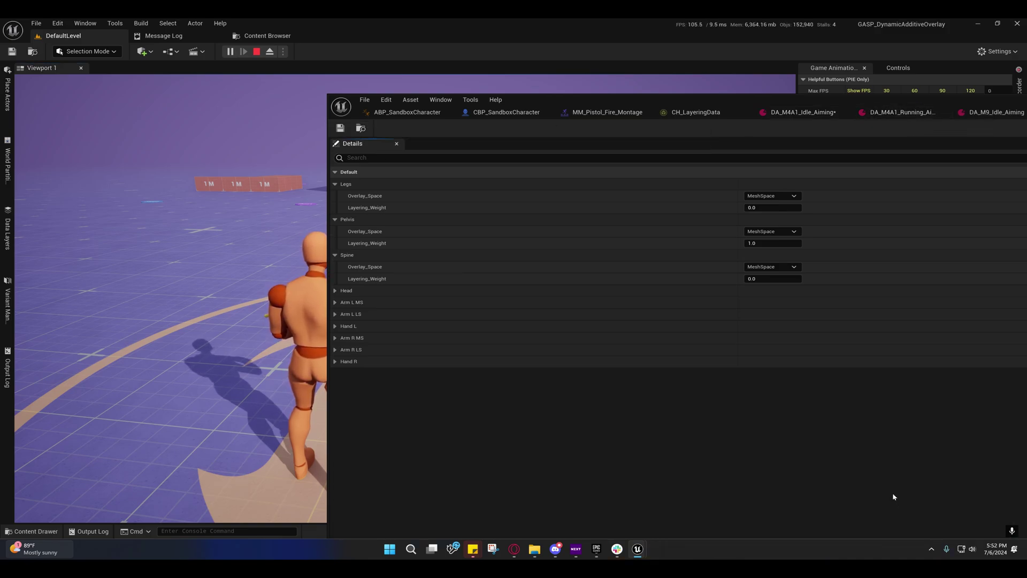
left_click(334, 302)
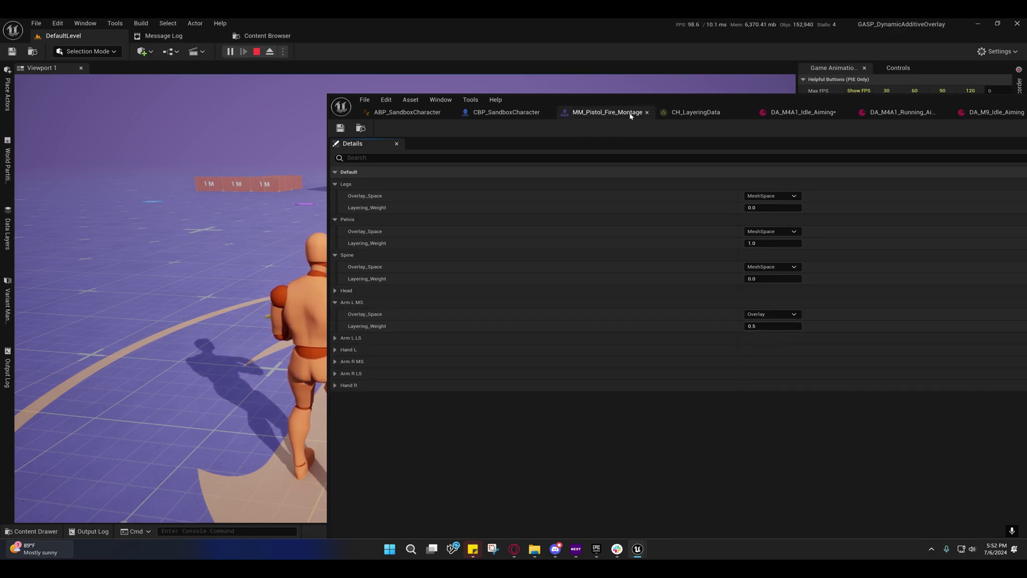
left_click_drag(623, 100, 784, 94)
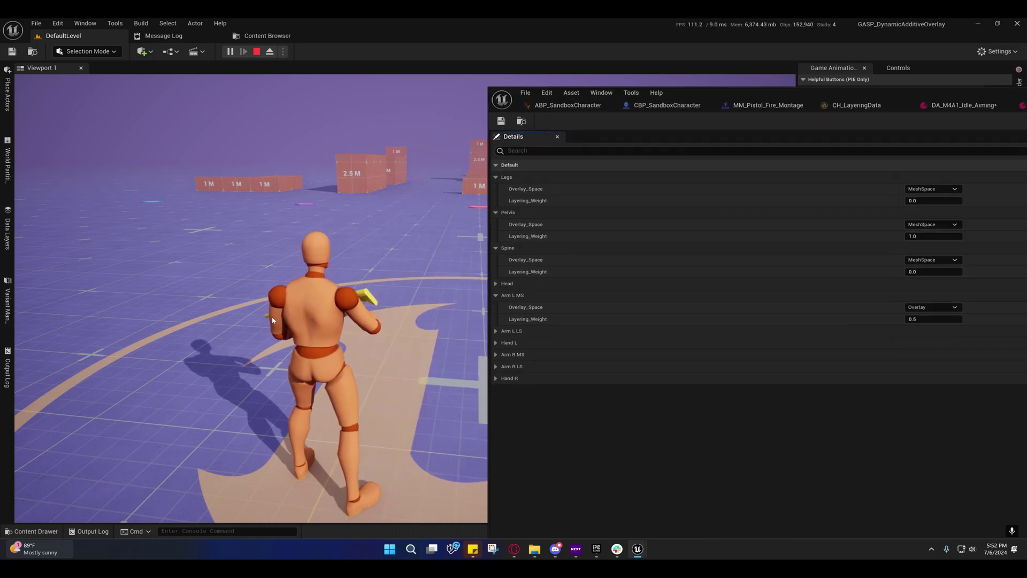
Walk the character forward with W to test the rest pose, then release control.
left_click(300, 319)
key("w")
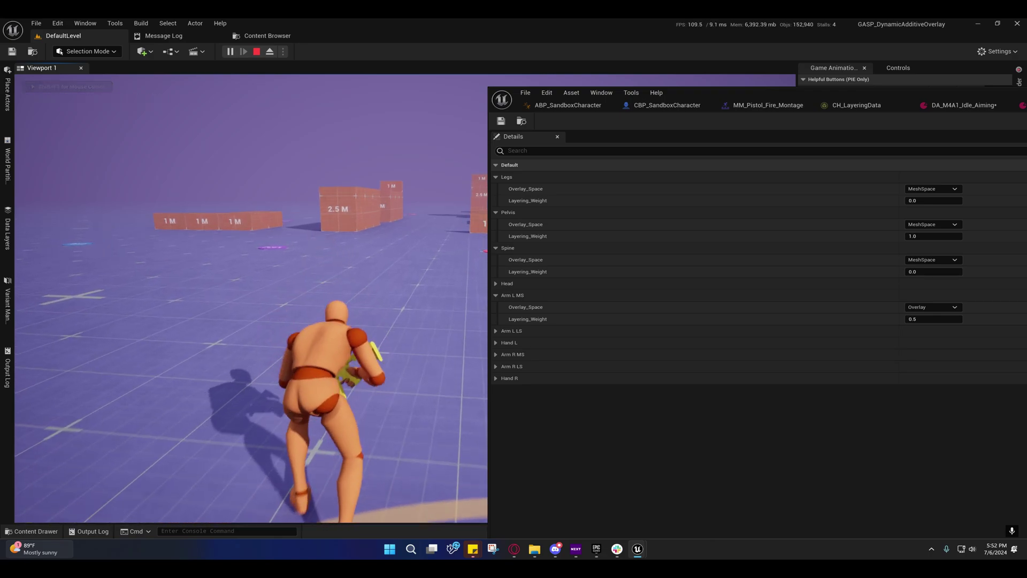
key("w")
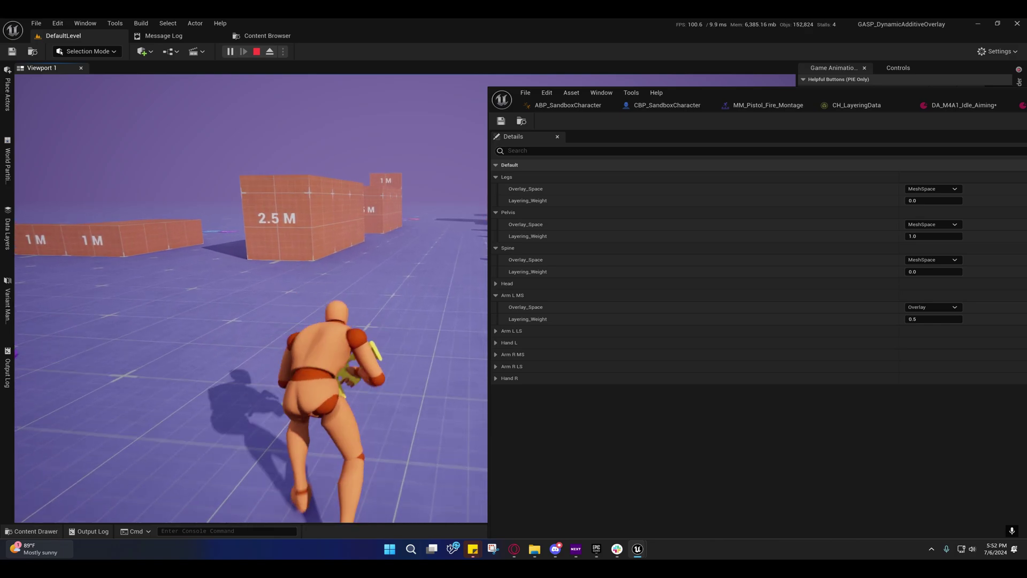
key("shift+F1")
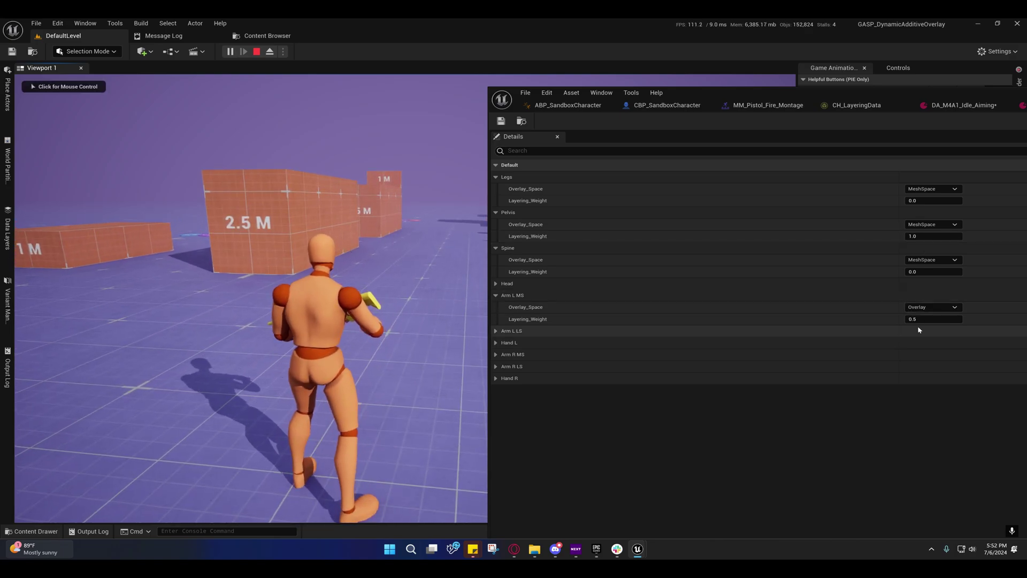
Set Arm L MS weight to 0.7, inspect the rifle pose from an ejected camera, then repossess.
left_click(919, 319)
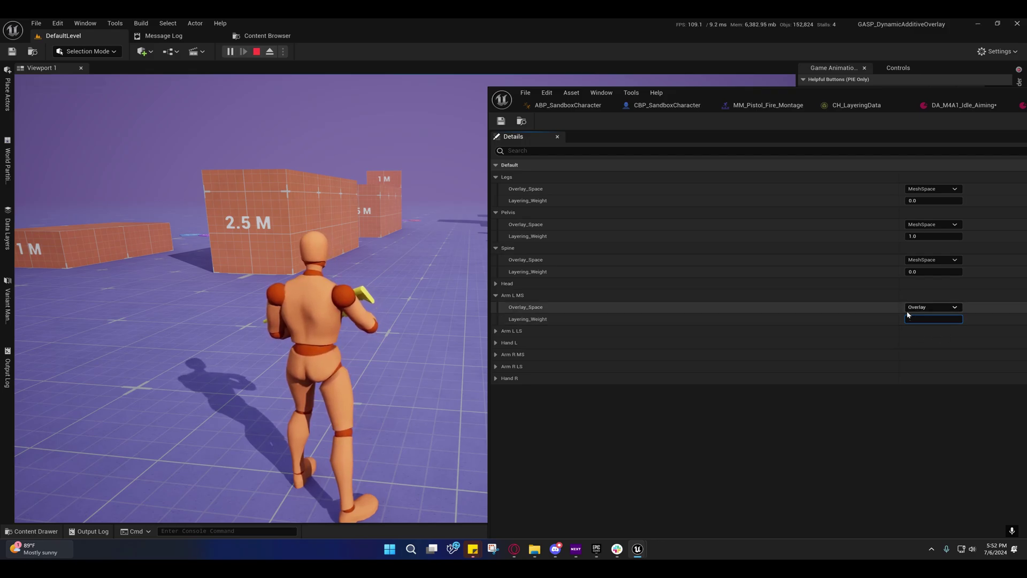
type("0.7")
key("Return")
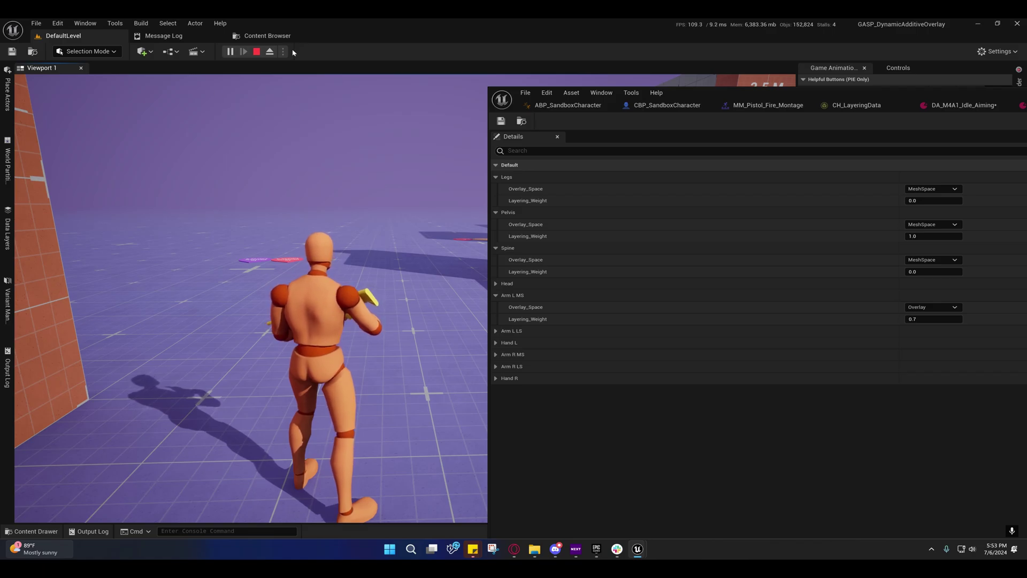
left_click(270, 51)
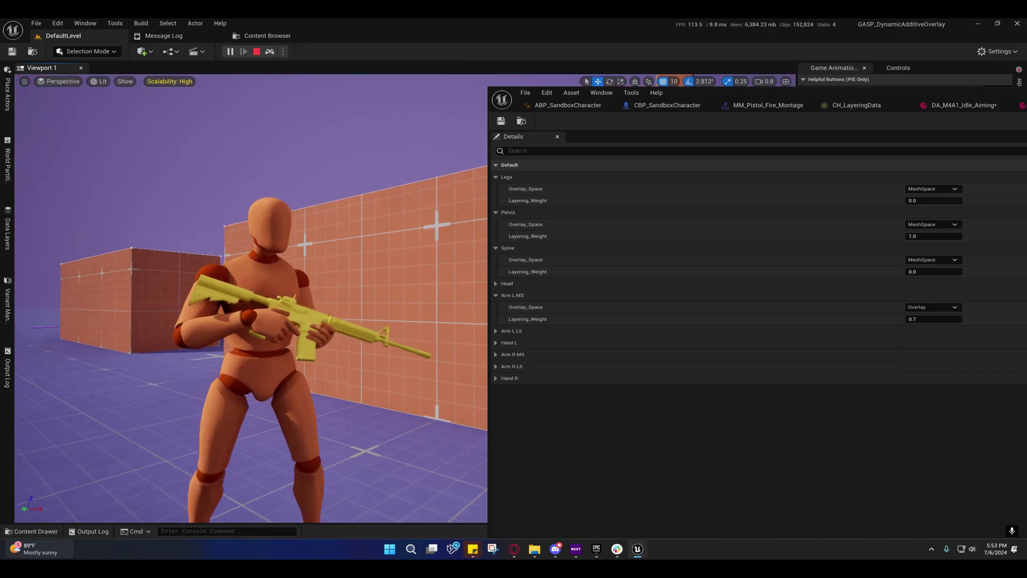
right_click_drag(278, 300, 246, 300)
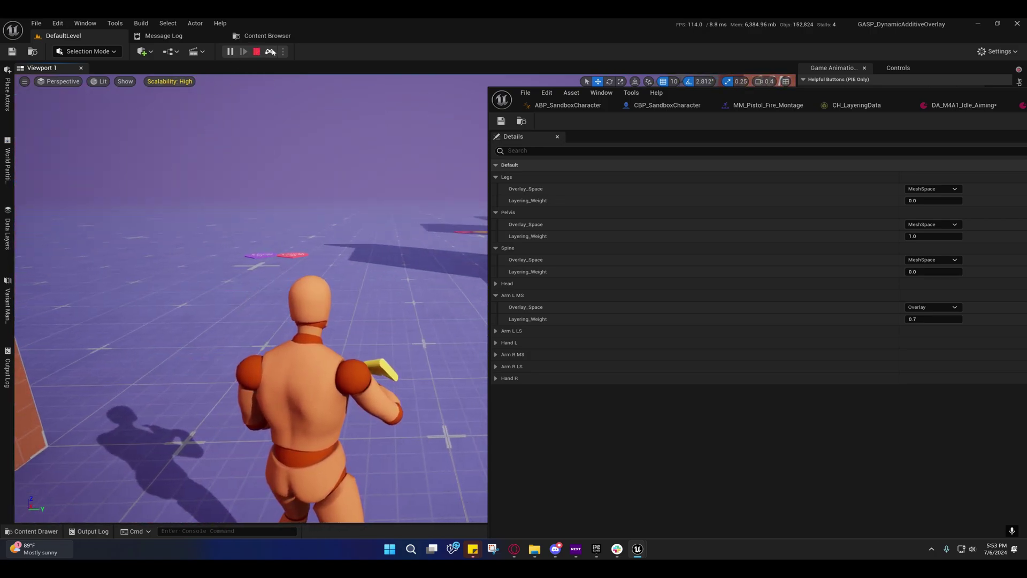
key("F8")
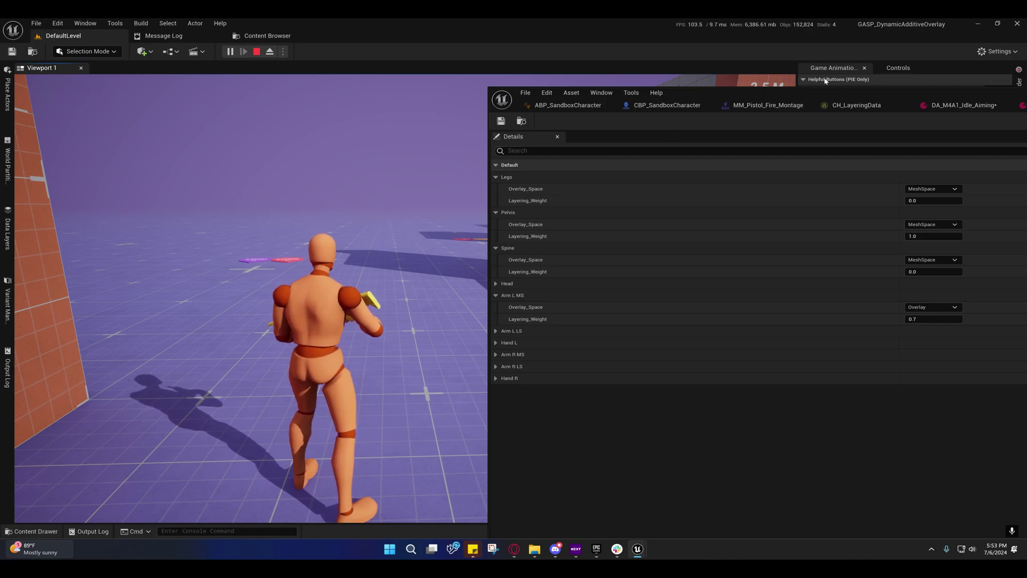
Reposition the asset editor and return to ABP_SandboxCharacter's Layering graph.
left_click_drag(824, 84, 577, 87)
left_click_drag(818, 66, 325, 70)
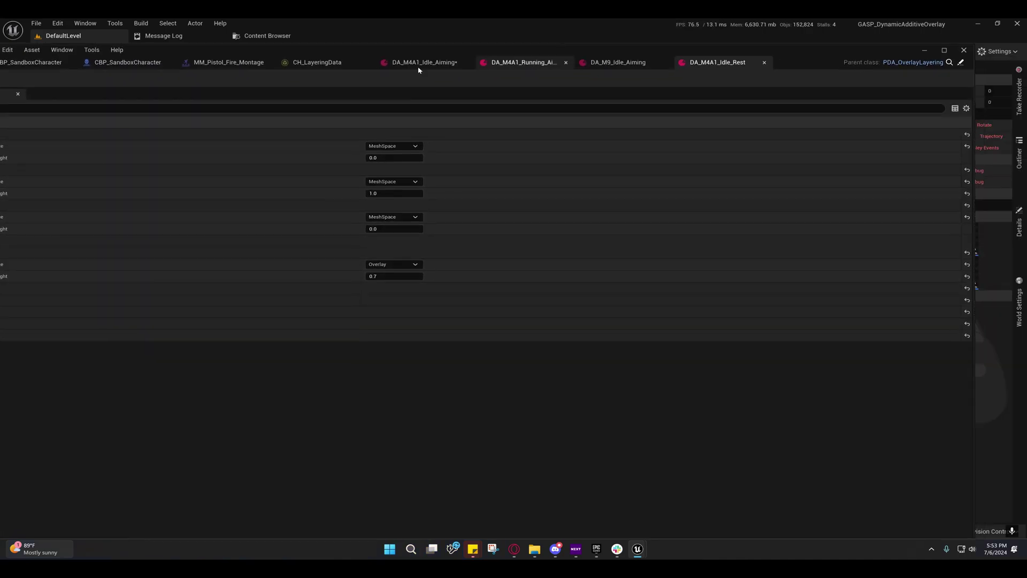
left_click_drag(36, 64, 107, 57)
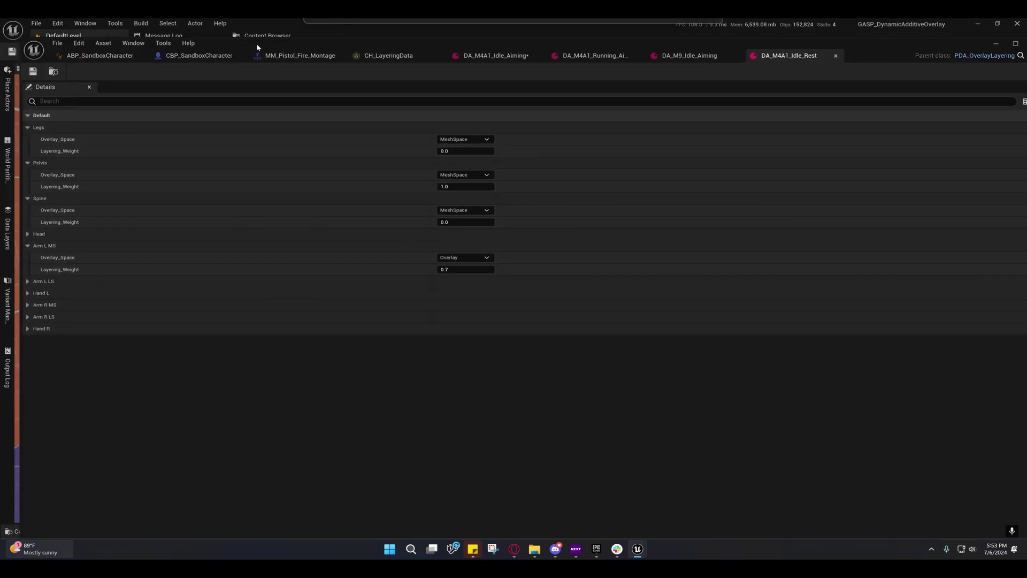
left_click(106, 57)
scroll(529, 279, "down", 1)
scroll(531, 251, "down", 2)
scroll(527, 235, "down", 2)
scroll(521, 228, "up", 4)
scroll(518, 246, "down", 2)
scroll(508, 265, "down", 2)
scroll(506, 266, "up", 1)
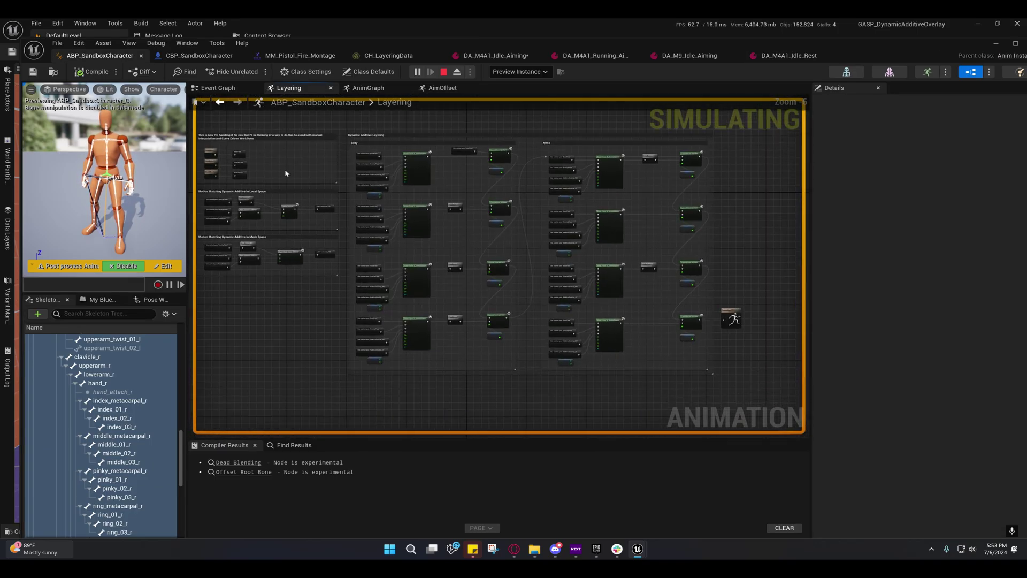
Survey the AimOffset graph's blendspace player, spine rotation and WeaponFingerCorrection nodes.
left_click(429, 89)
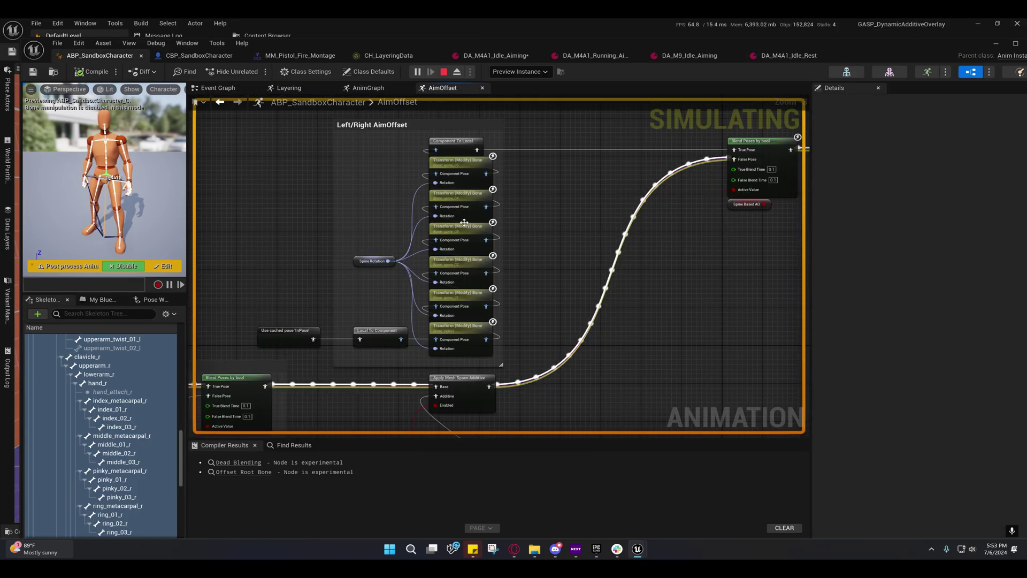
scroll(450, 224, "up", 2)
scroll(444, 181, "up", 1)
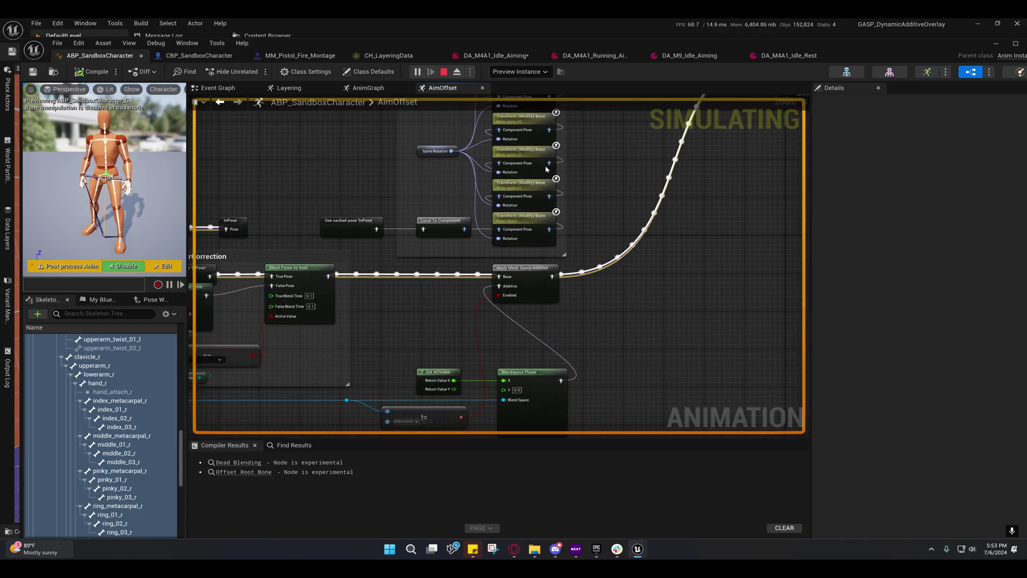
right_click_drag(598, 213, 501, 270)
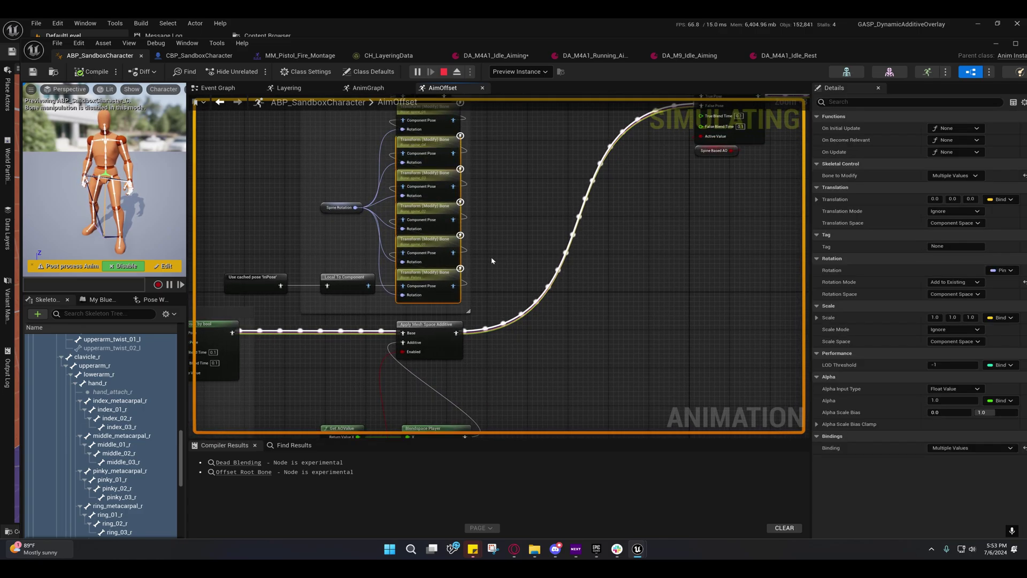
mouse_move(403, 343)
right_mouse_down()
mouse_move(452, 216)
mouse_move(558, 202)
right_mouse_up()
right_click_drag(454, 225, 565, 216)
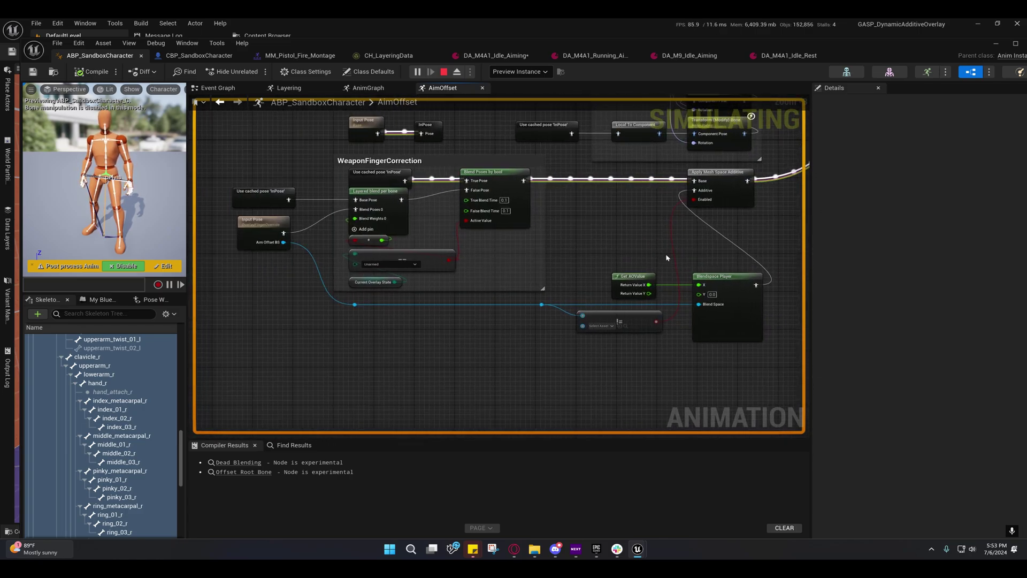
right_click_drag(481, 241, 531, 235)
right_click_drag(554, 272, 592, 267)
mouse_move(633, 238)
right_mouse_down()
mouse_move(545, 257)
mouse_move(530, 287)
right_mouse_up()
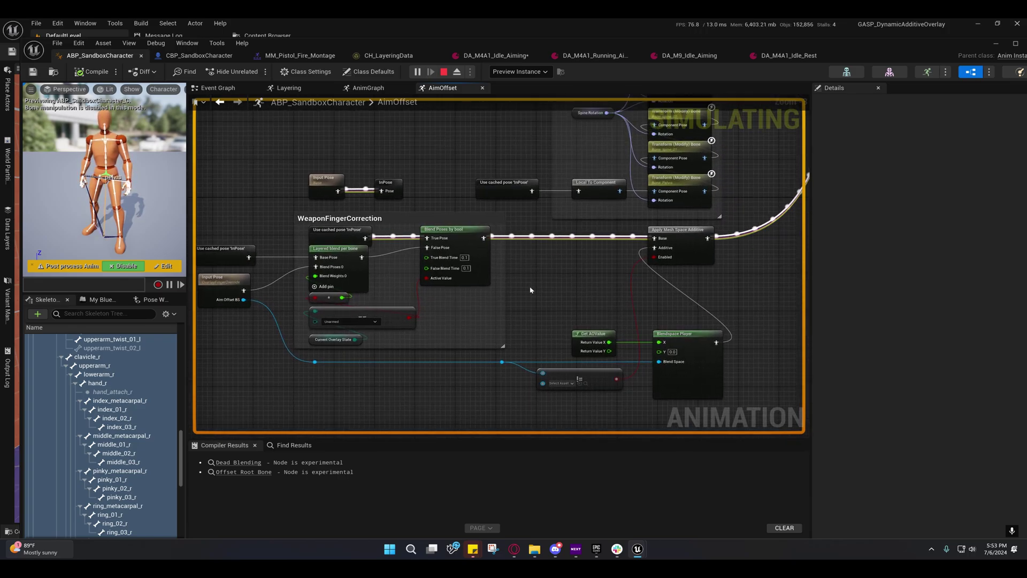
mouse_move(561, 289)
right_mouse_down()
mouse_move(523, 259)
mouse_move(559, 252)
right_mouse_up()
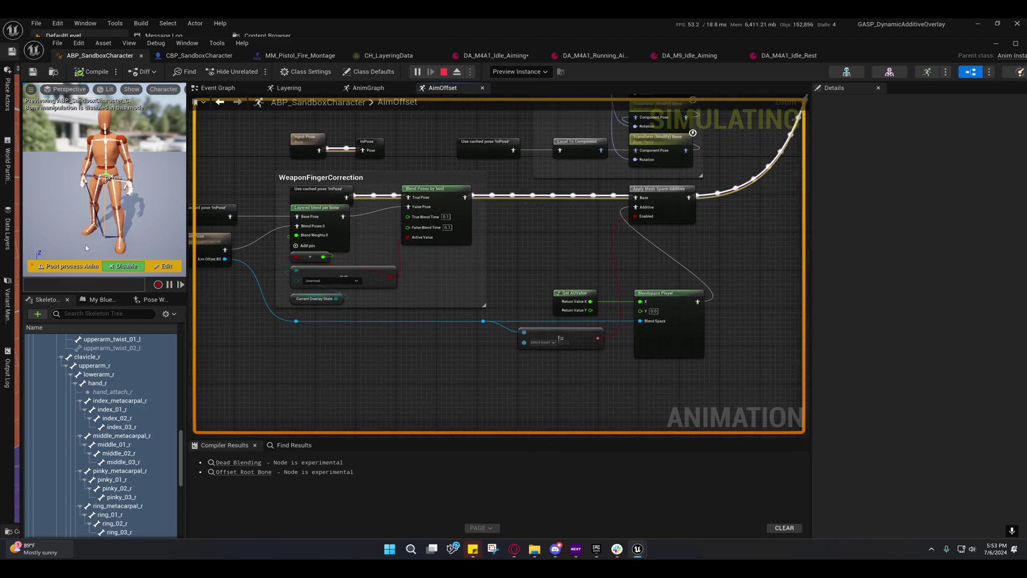
right_click_drag(420, 156, 413, 184)
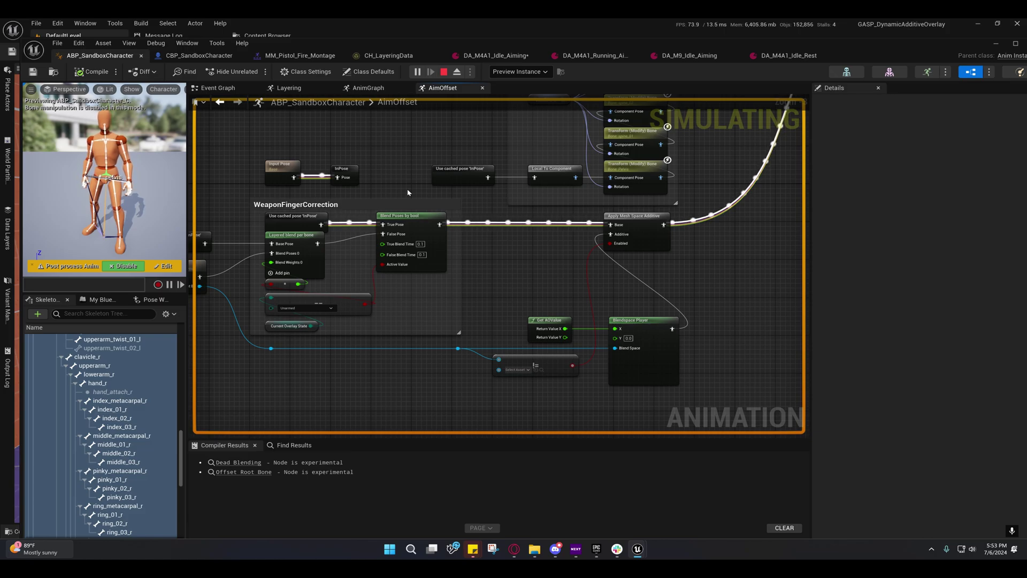
Survey the main AnimGraph and inspect the Offset Root Bone node's settings.
left_click(363, 88)
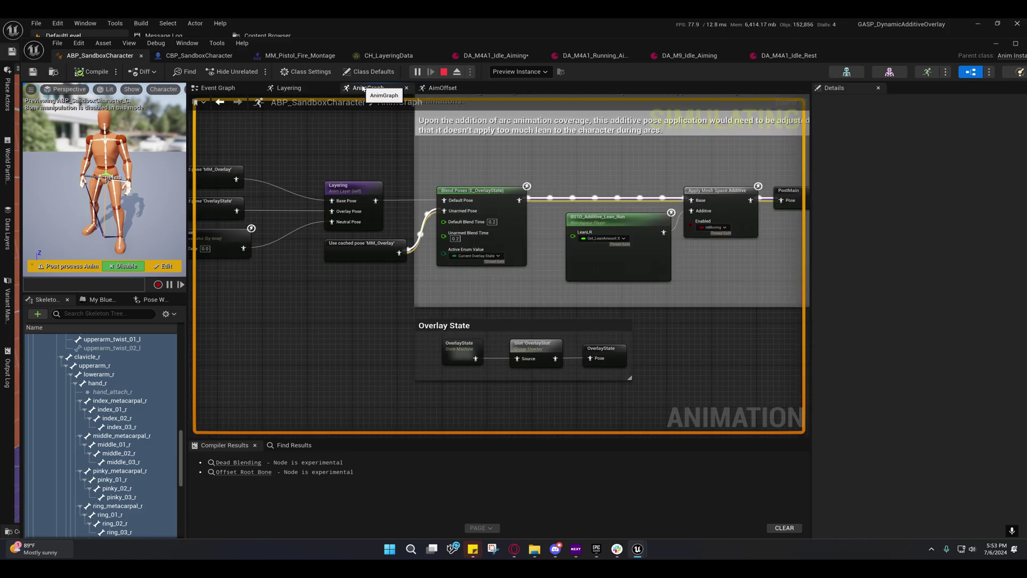
mouse_move(546, 261)
right_mouse_down()
mouse_move(289, 367)
mouse_move(403, 297)
right_mouse_up()
scroll(565, 274, "down", 2)
right_click_drag(565, 273, 333, 287)
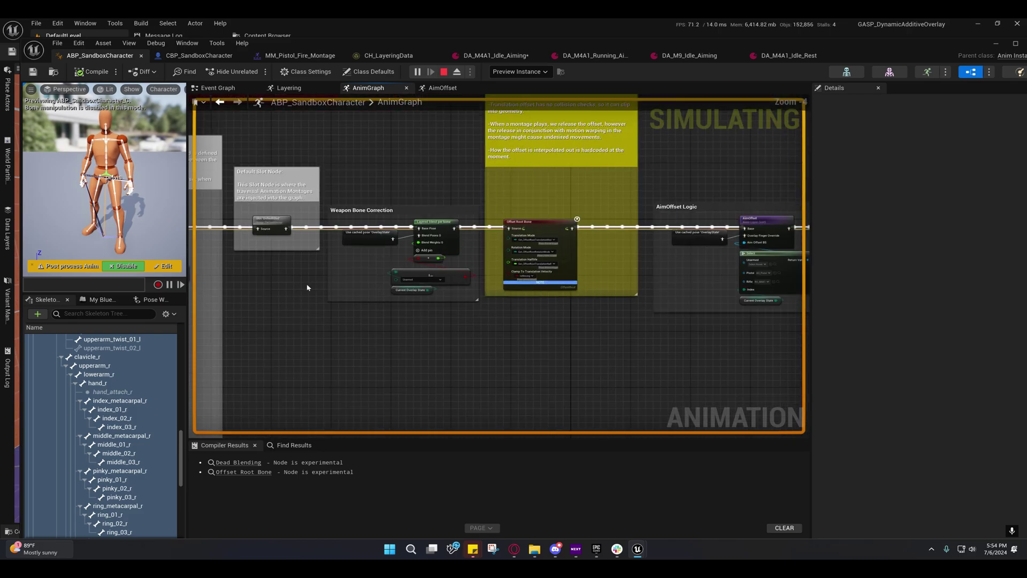
right_click_drag(547, 239, 557, 184)
left_click(556, 183)
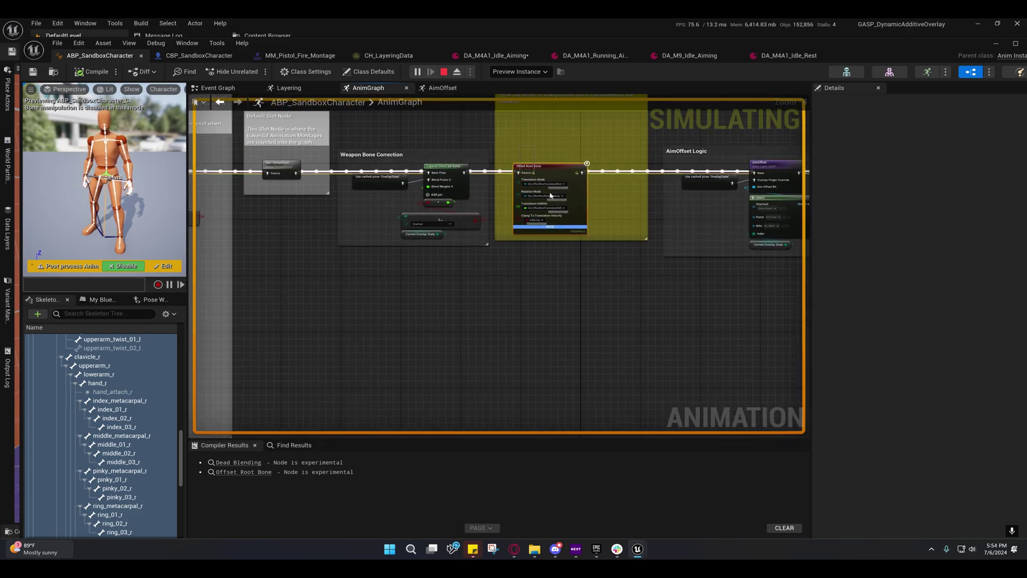
left_click(564, 212)
Open the Motion Matching blend stack graph and inspect the Steering node's properties.
mouse_move(445, 278)
right_mouse_down()
mouse_move(506, 237)
mouse_move(431, 301)
right_mouse_up()
double_click(377, 228)
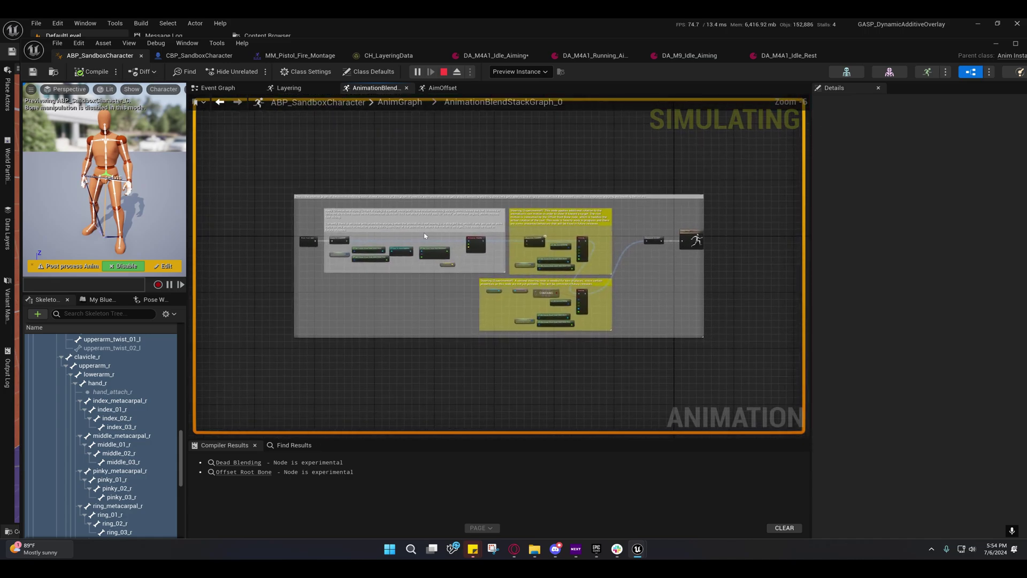
scroll(337, 230, "down", 3)
scroll(337, 230, "up", 3)
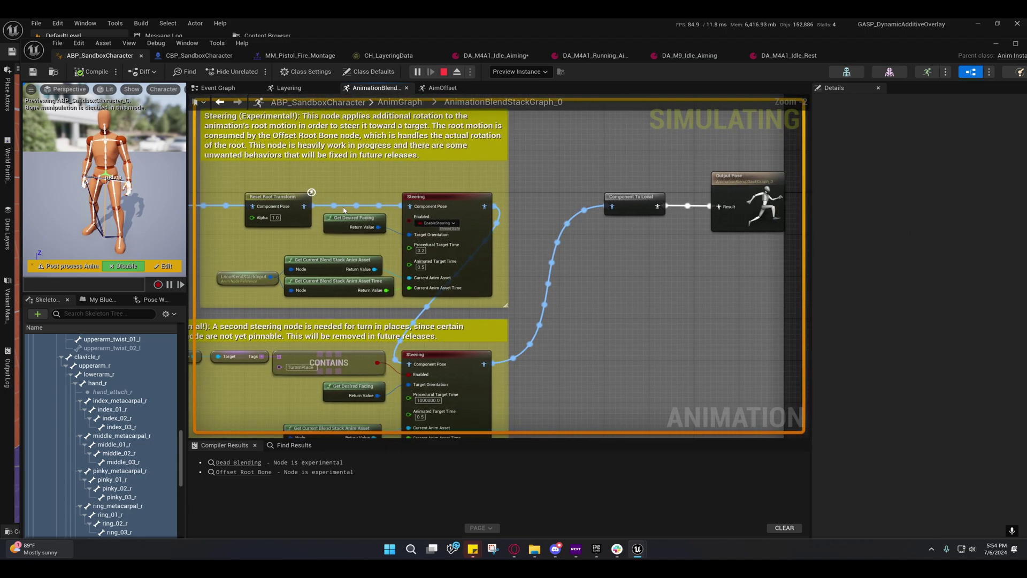
left_click(450, 199)
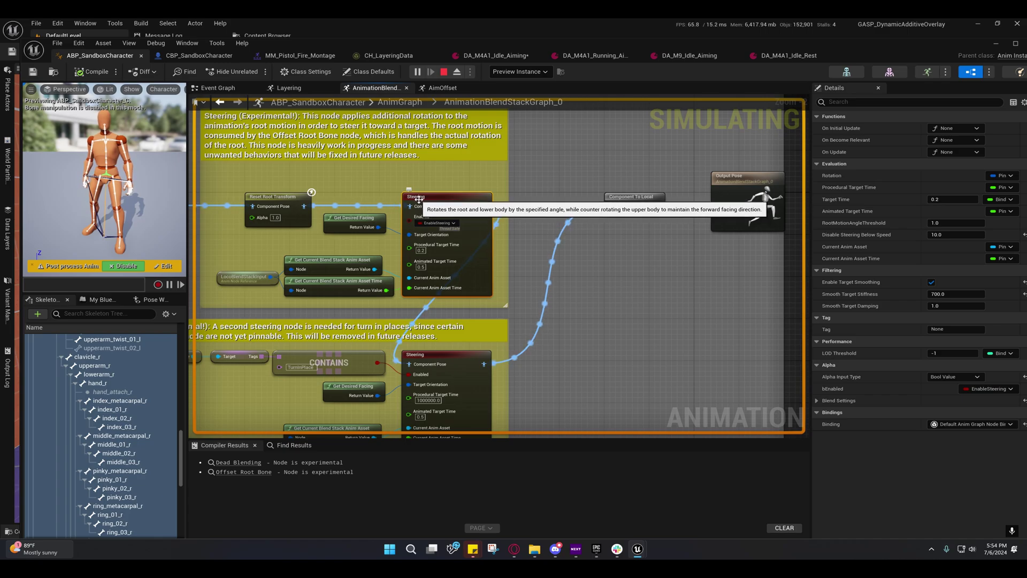
right_click_drag(428, 185, 455, 151)
Return to the AimOffset graph's Blend Poses and WeaponFingerCorrection nodes.
left_click(442, 88)
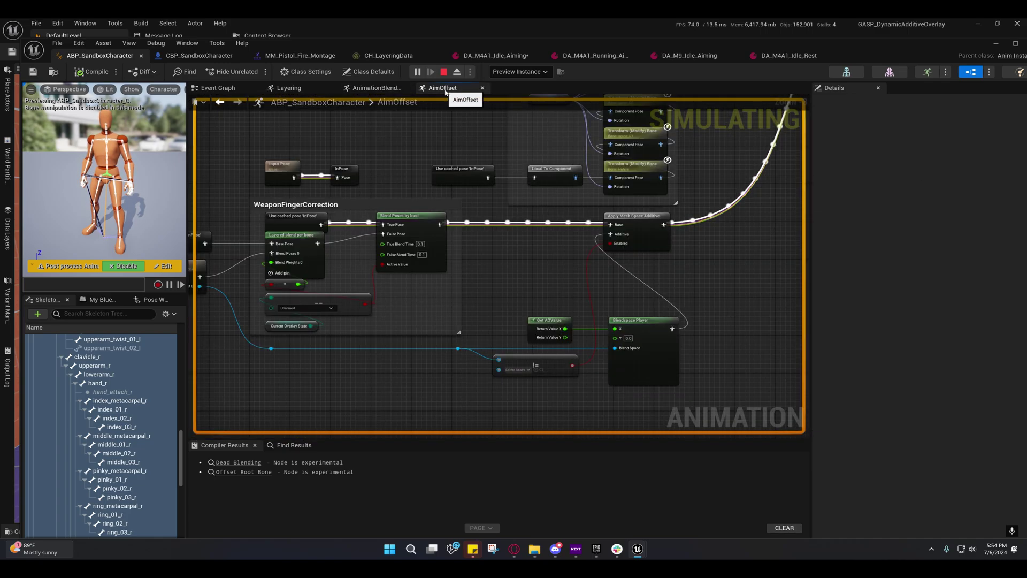
mouse_move(535, 248)
right_mouse_down()
mouse_move(231, 332)
mouse_move(740, 138)
right_mouse_up()
right_click_drag(198, 190, 302, 140)
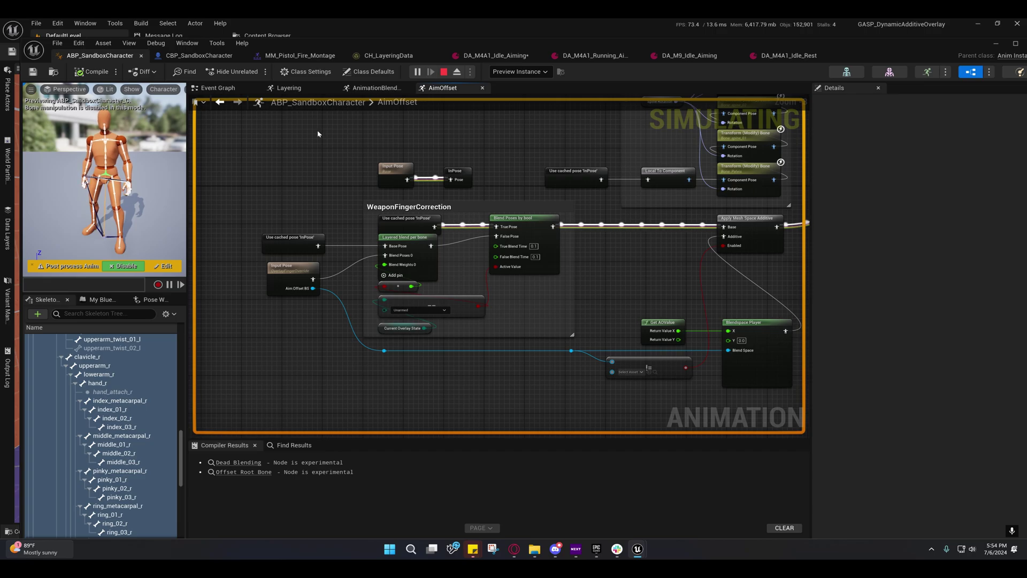